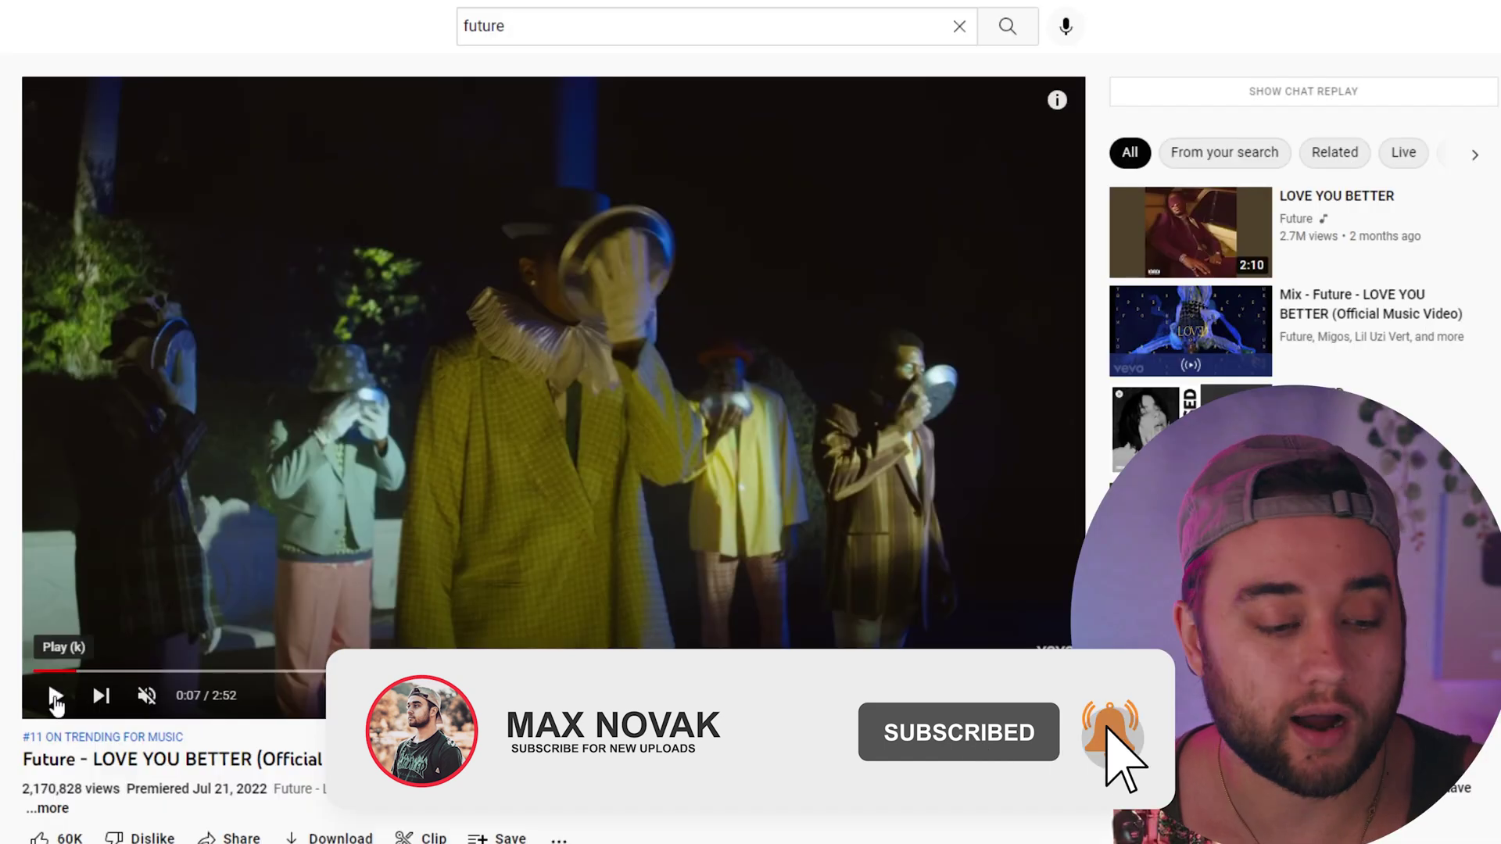
Play and pause Future's LOVE YOU BETTER music video around 0:07 to examine the stutter moment.
click(55, 696)
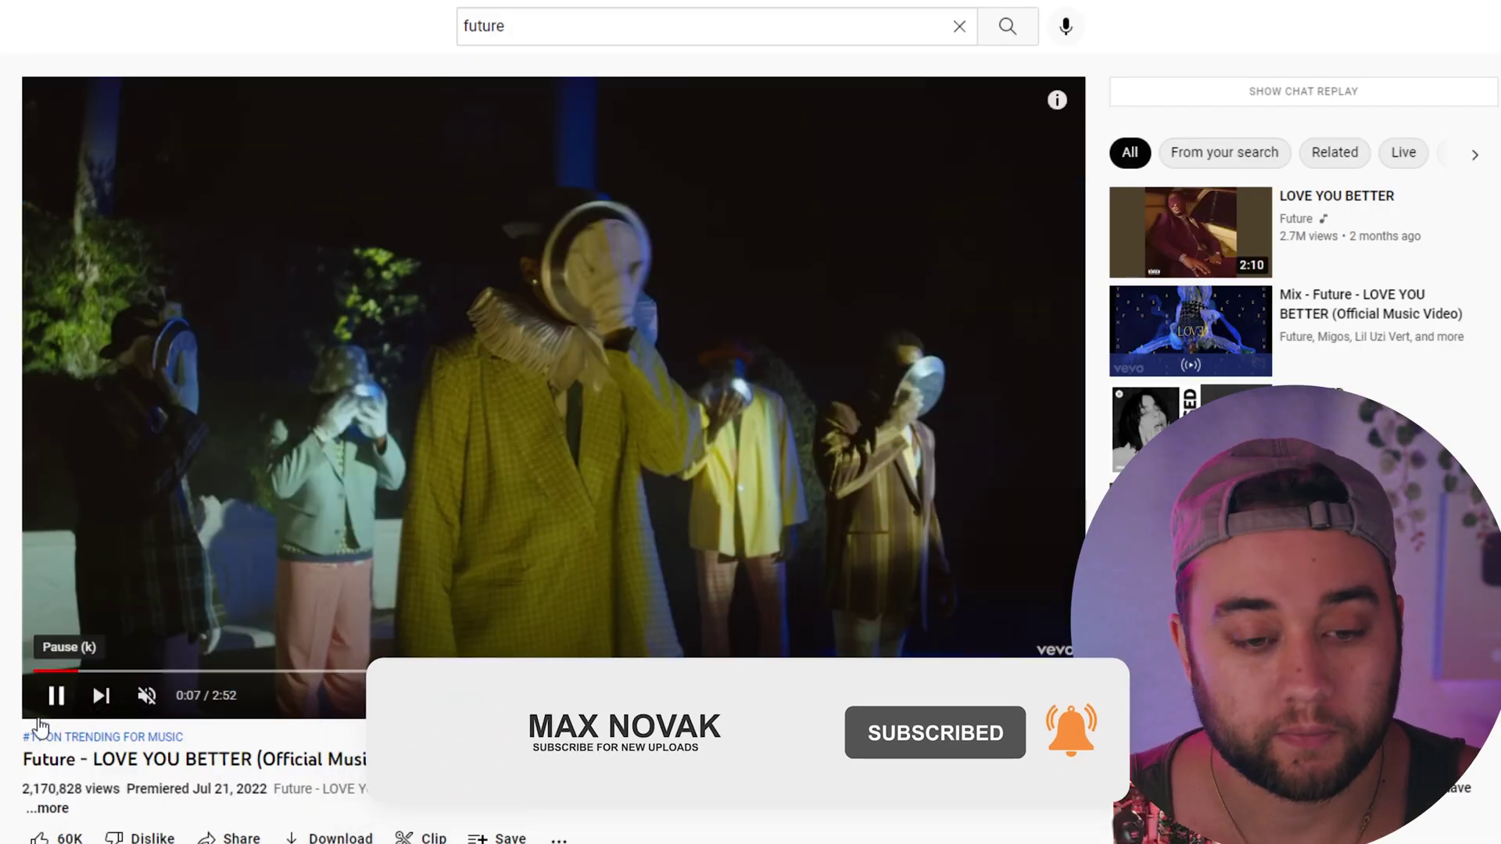
click(40, 715)
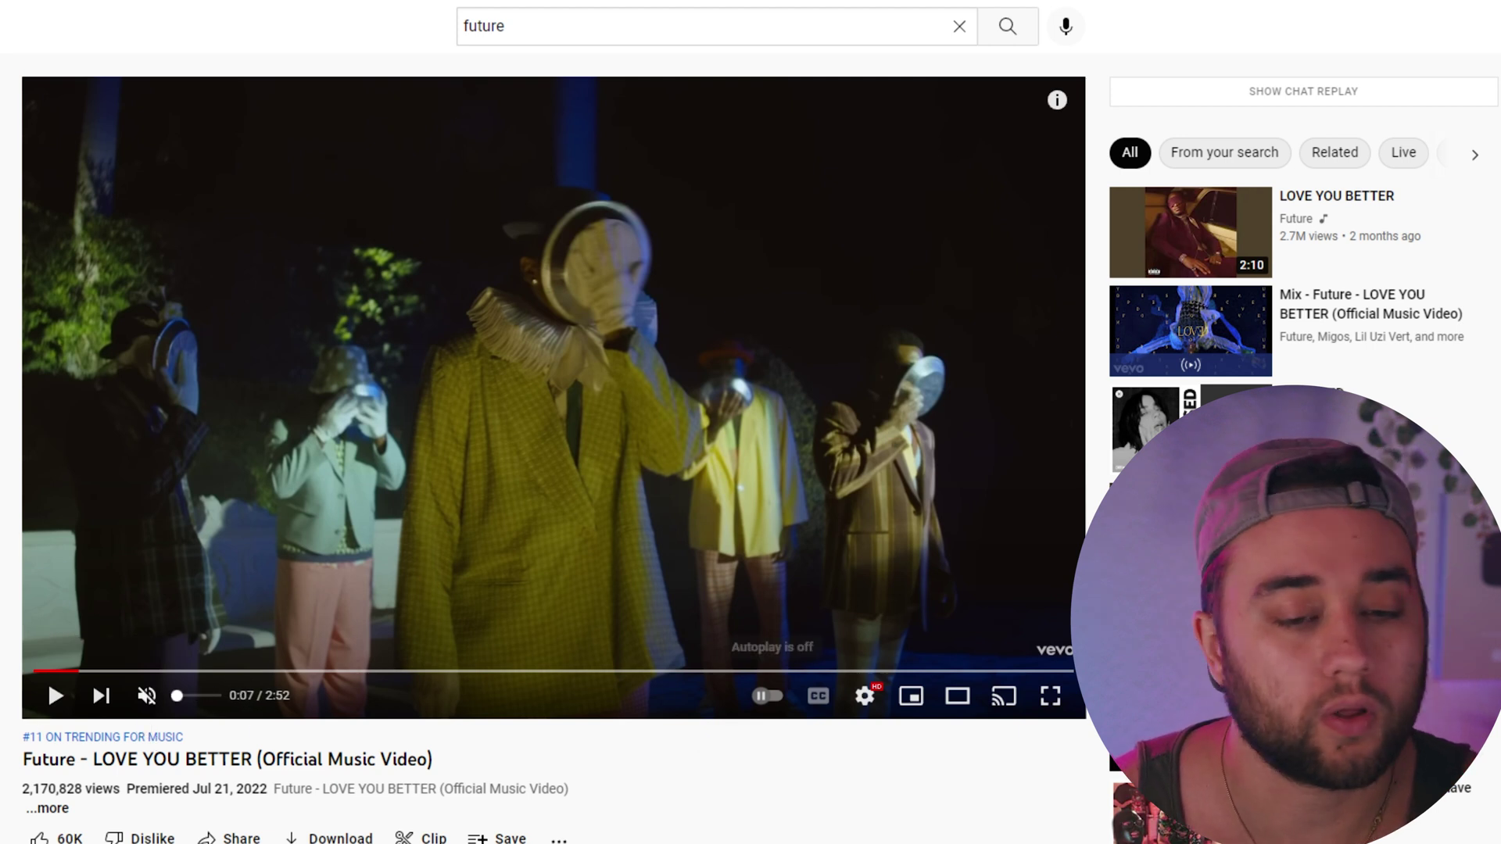
click(585, 282)
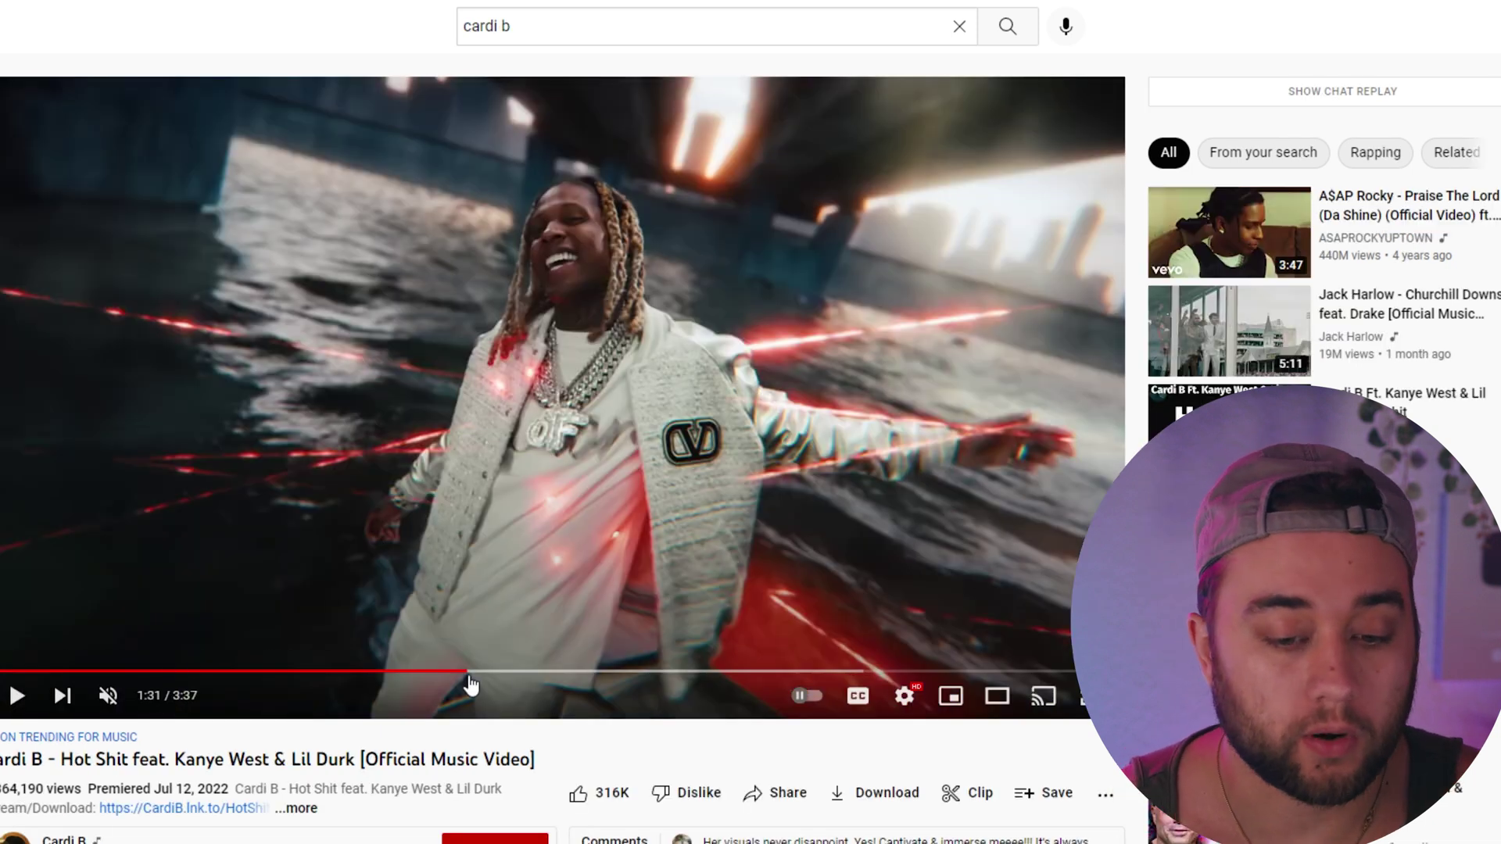
Replay the bridge scene around 1:30 in Cardi B's music video several times to examine its effects.
click(458, 672)
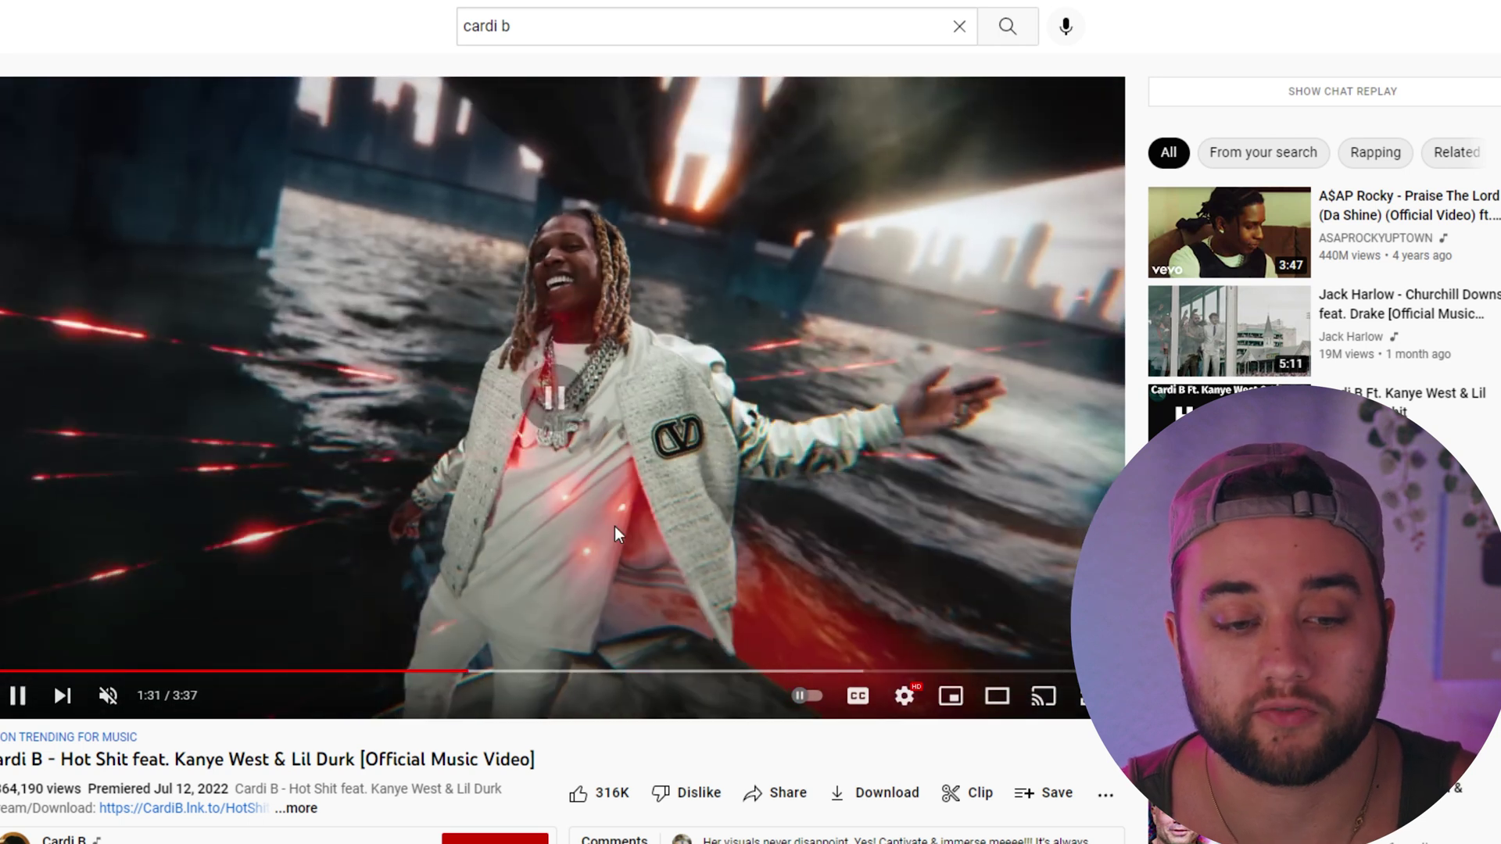
click(467, 673)
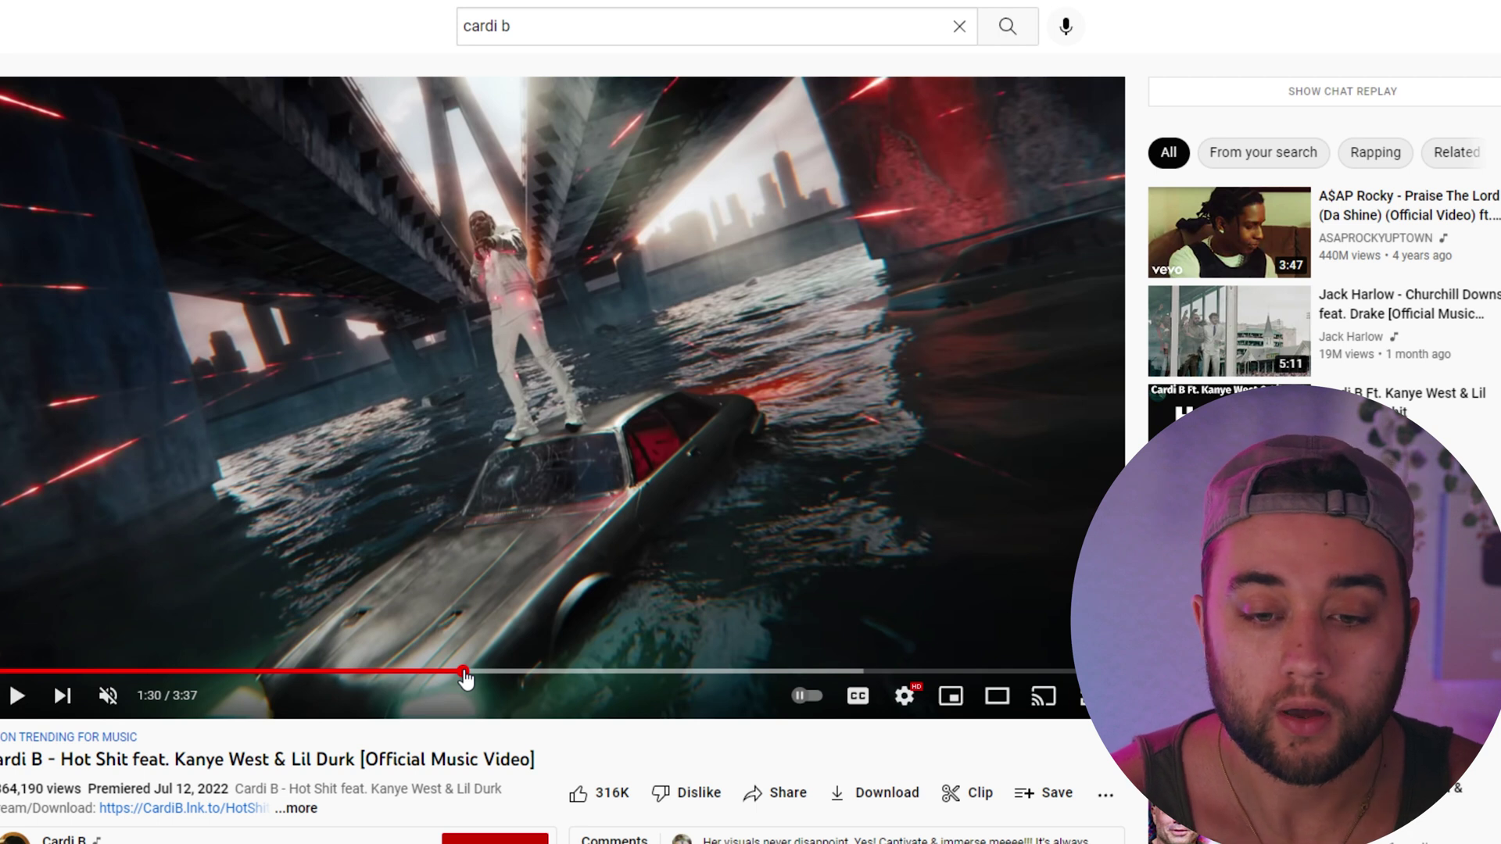
click(710, 424)
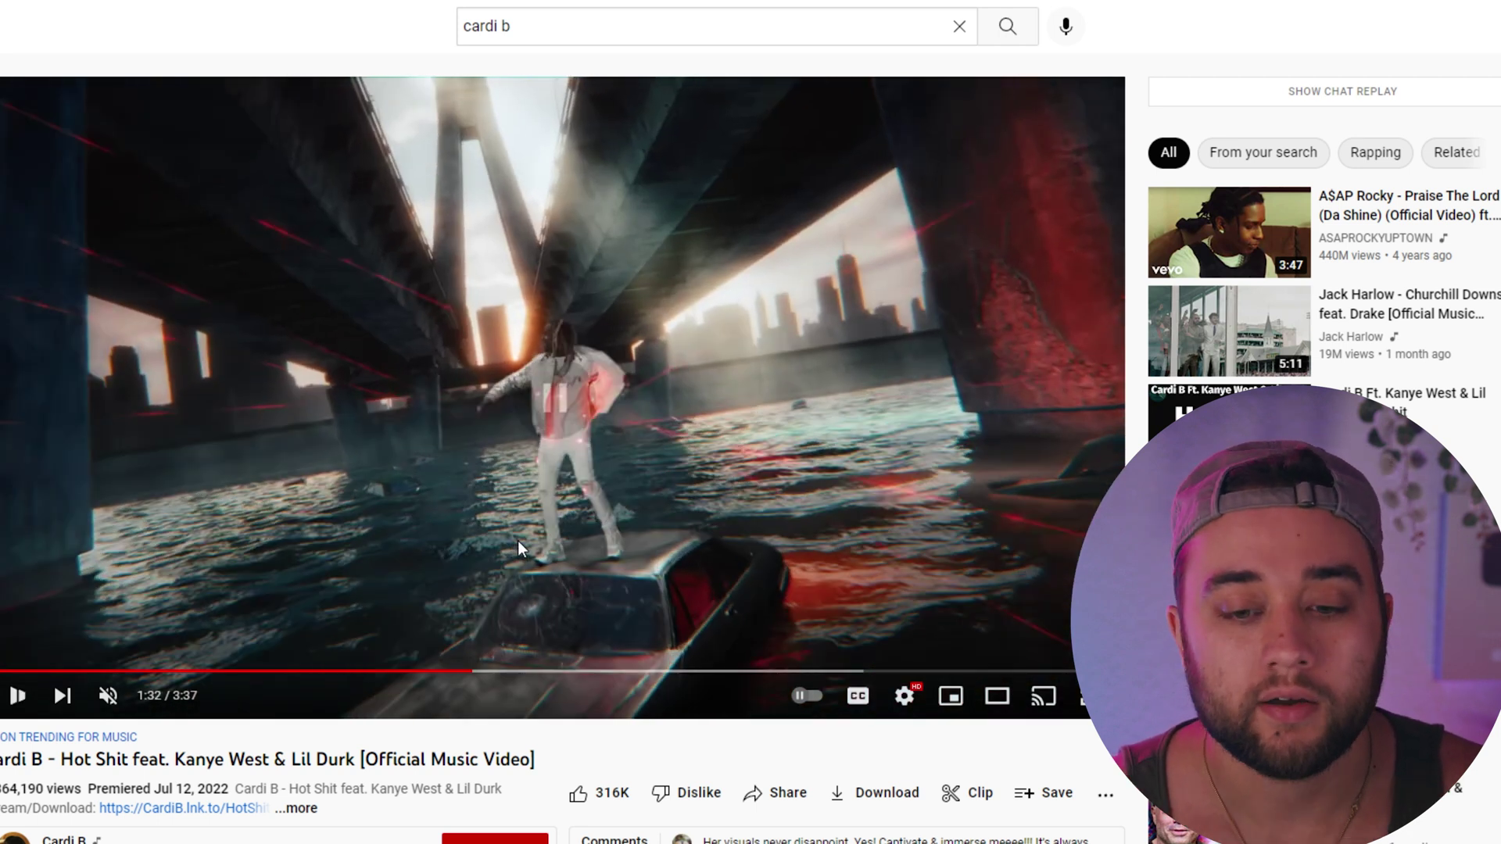
click(518, 541)
click(517, 541)
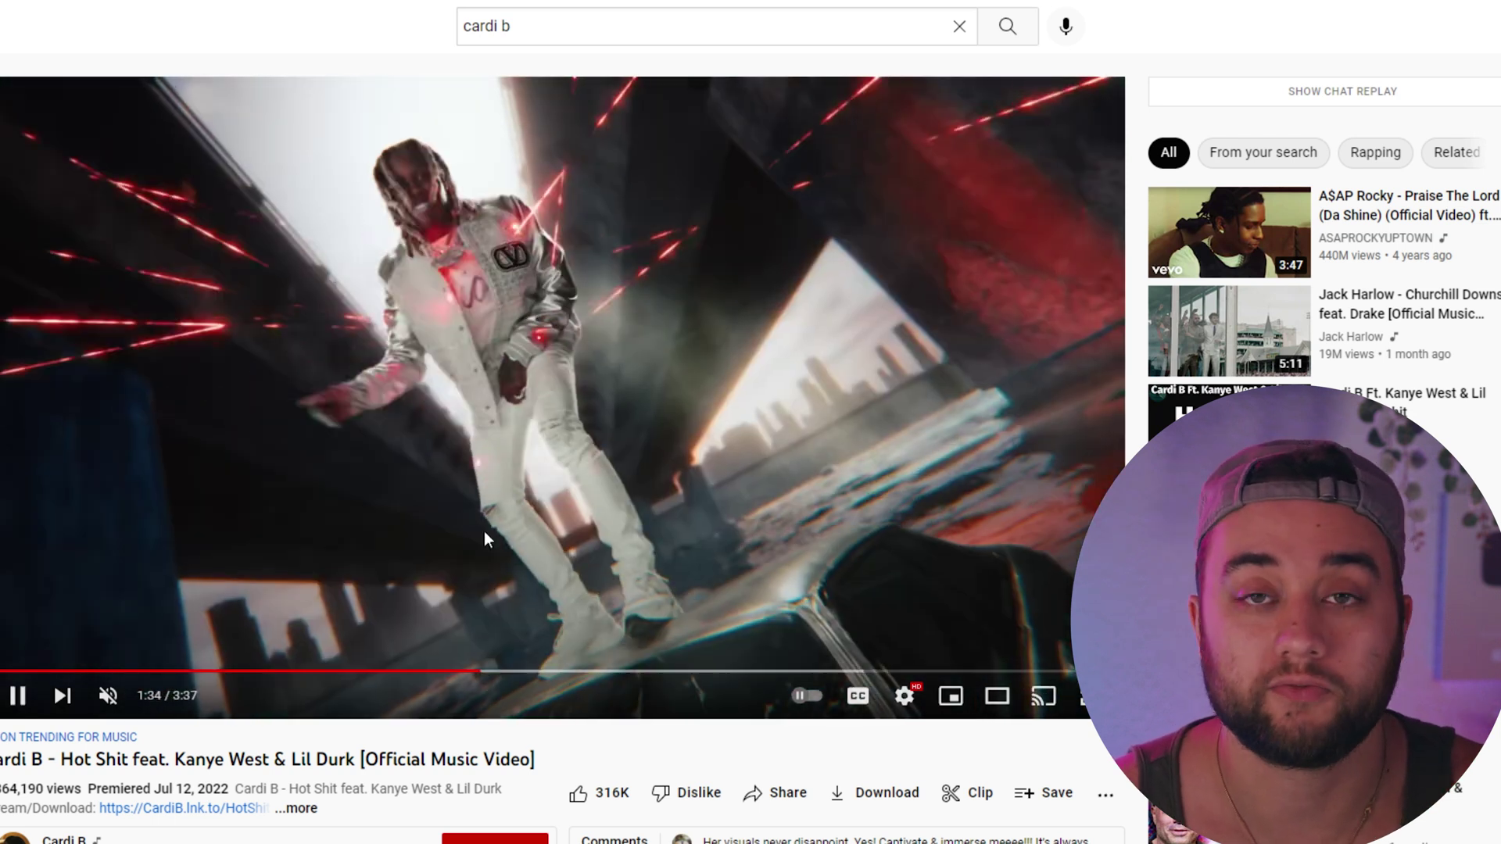
click(485, 532)
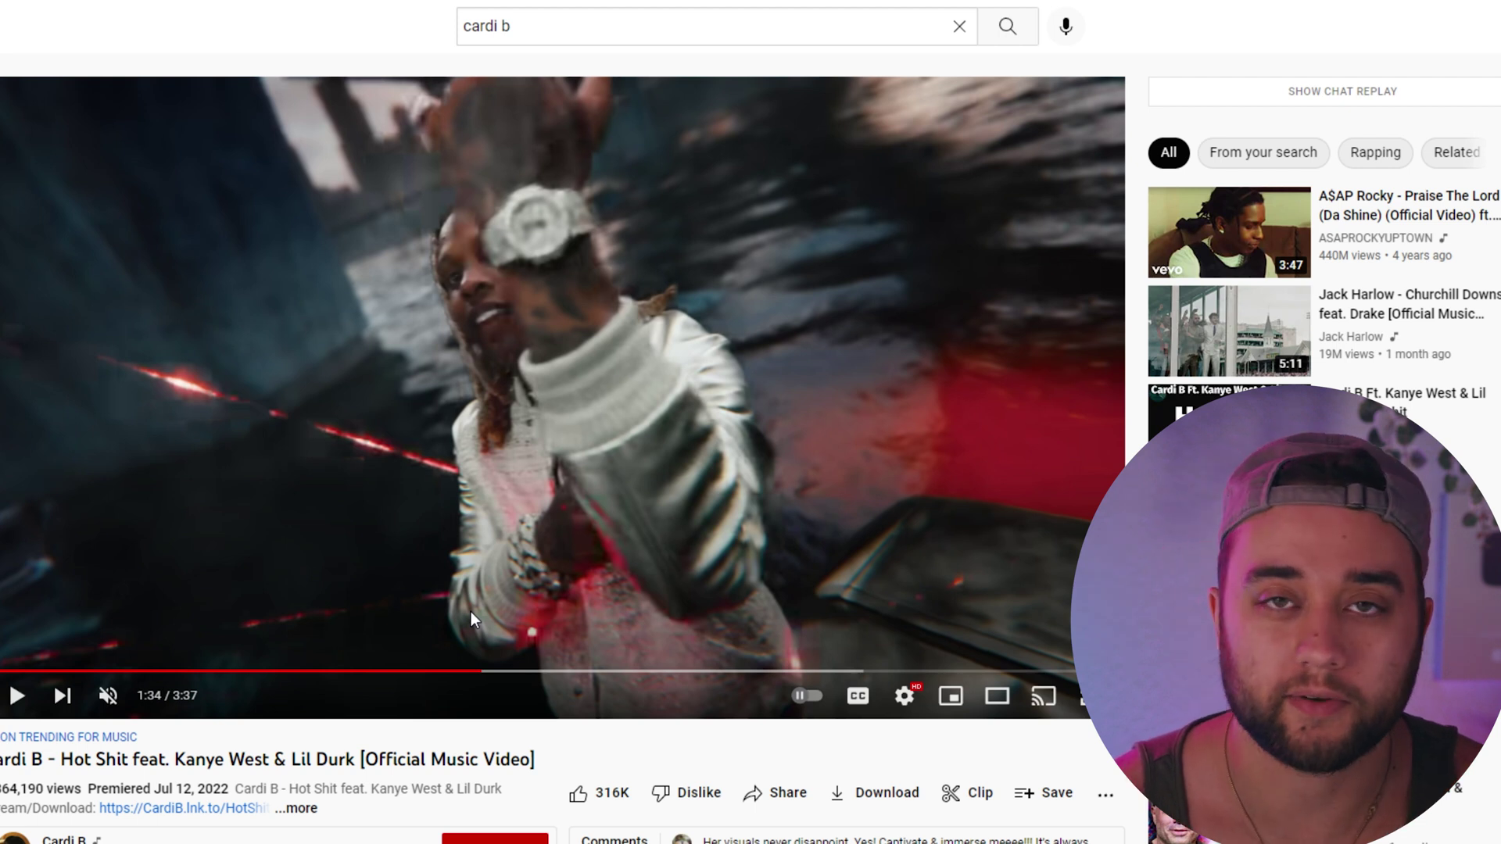
click(473, 673)
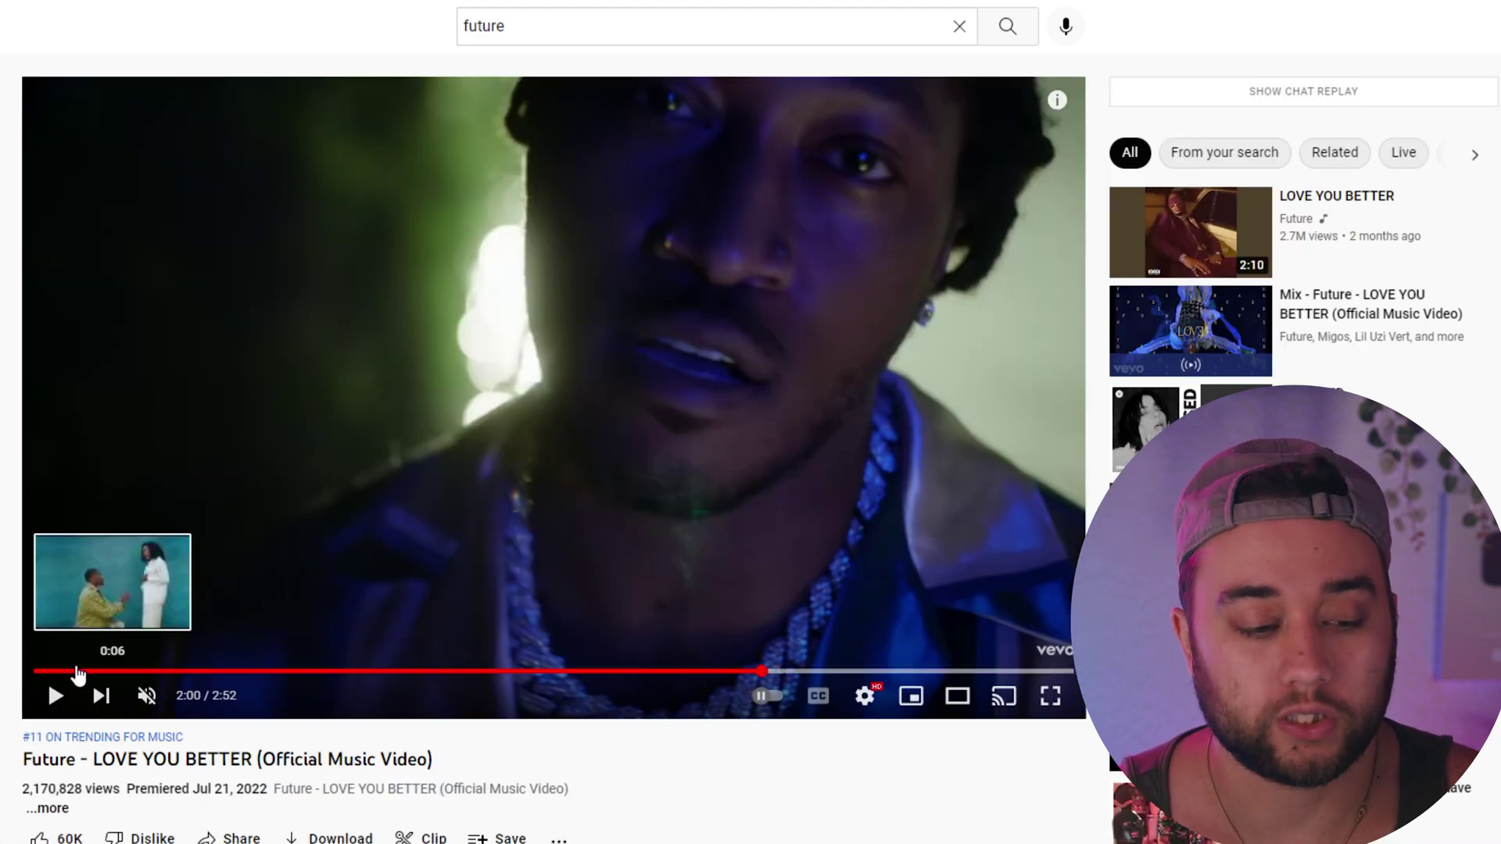
Return to about 0:06 in Future's LOVE YOU BETTER video and play that moment again.
click(72, 671)
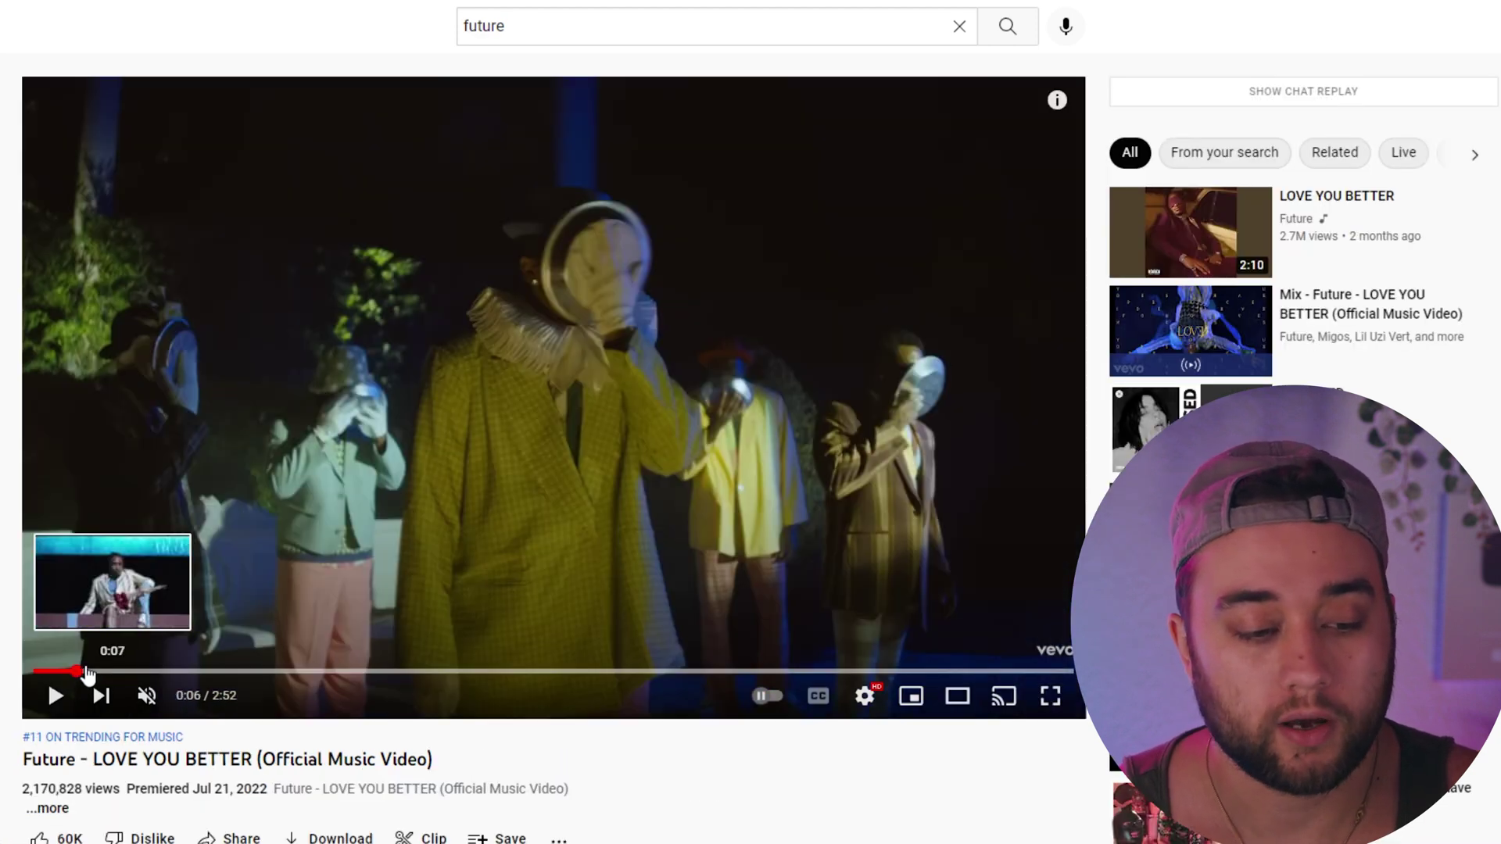
click(55, 695)
click(655, 240)
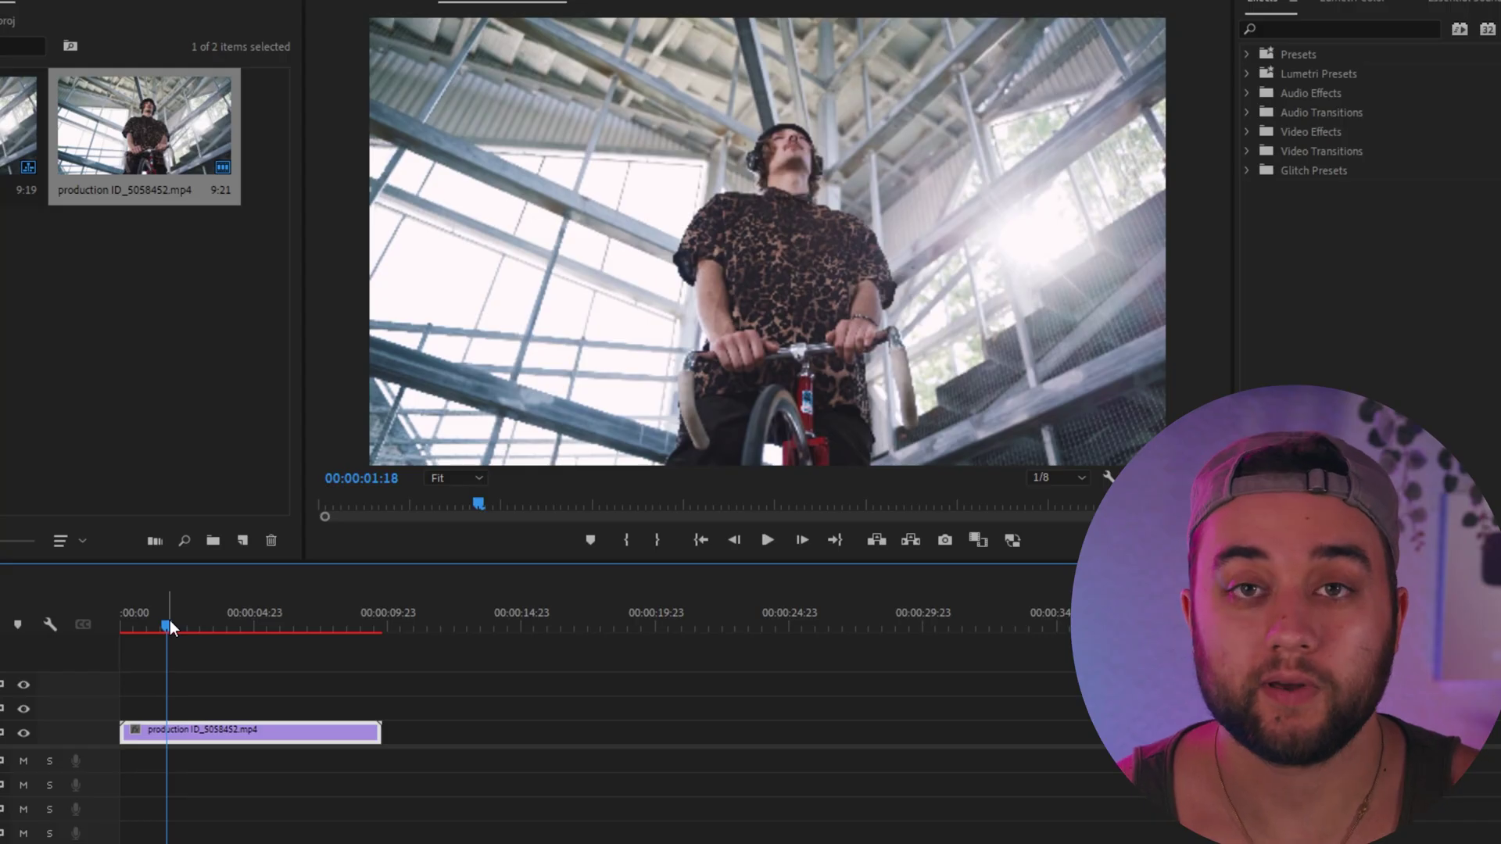
Cut the production ID_5058452.mp4 clip on V1 at 00:00:02:02.
drag(171, 621, 163, 629)
key(=)
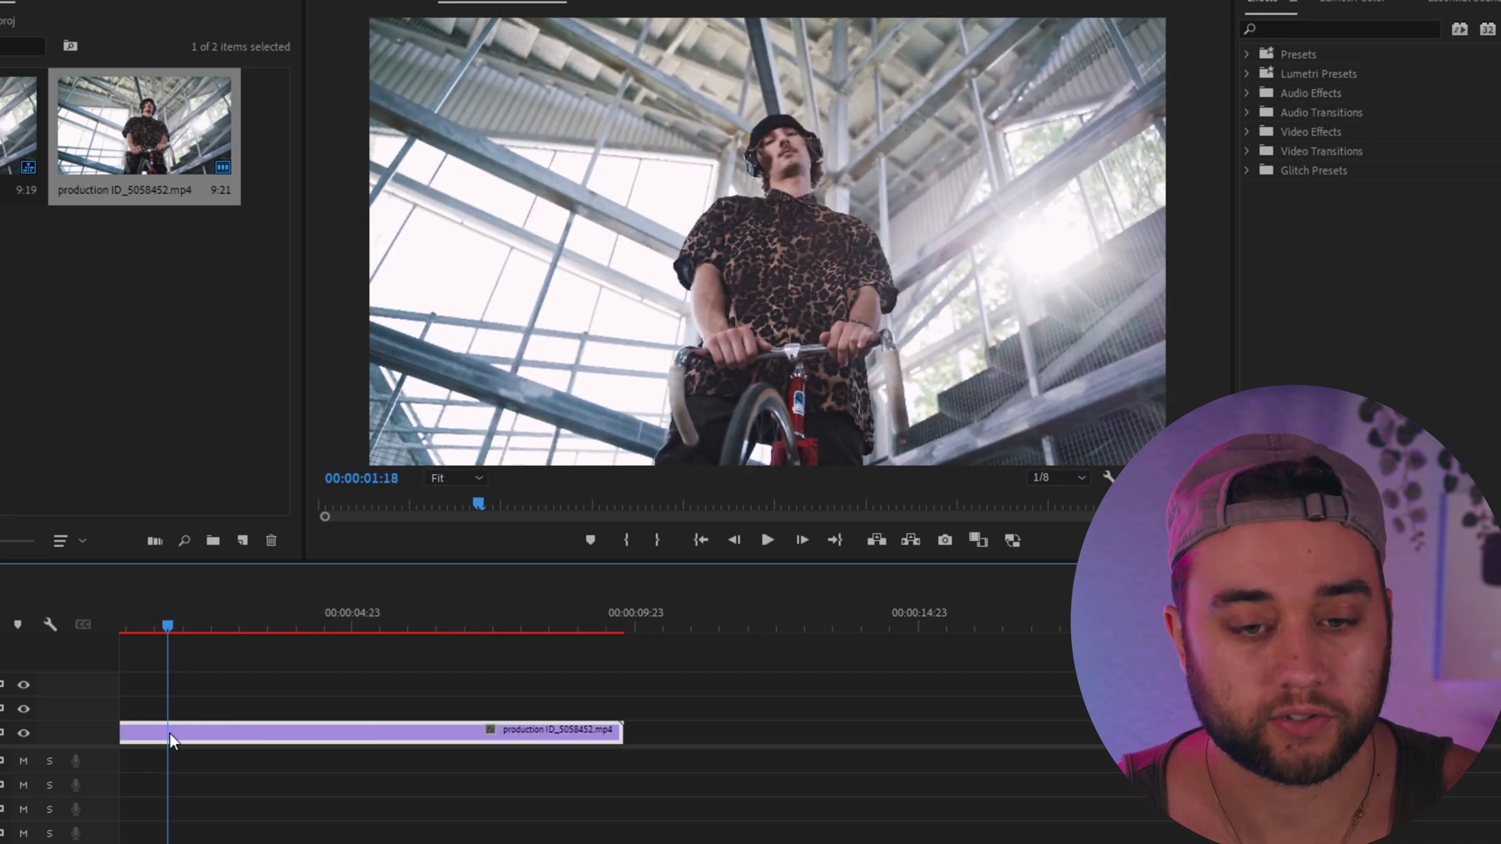
scroll(172, 720, up, 5)
drag(502, 625, 606, 625)
scroll(604, 735, up, 2)
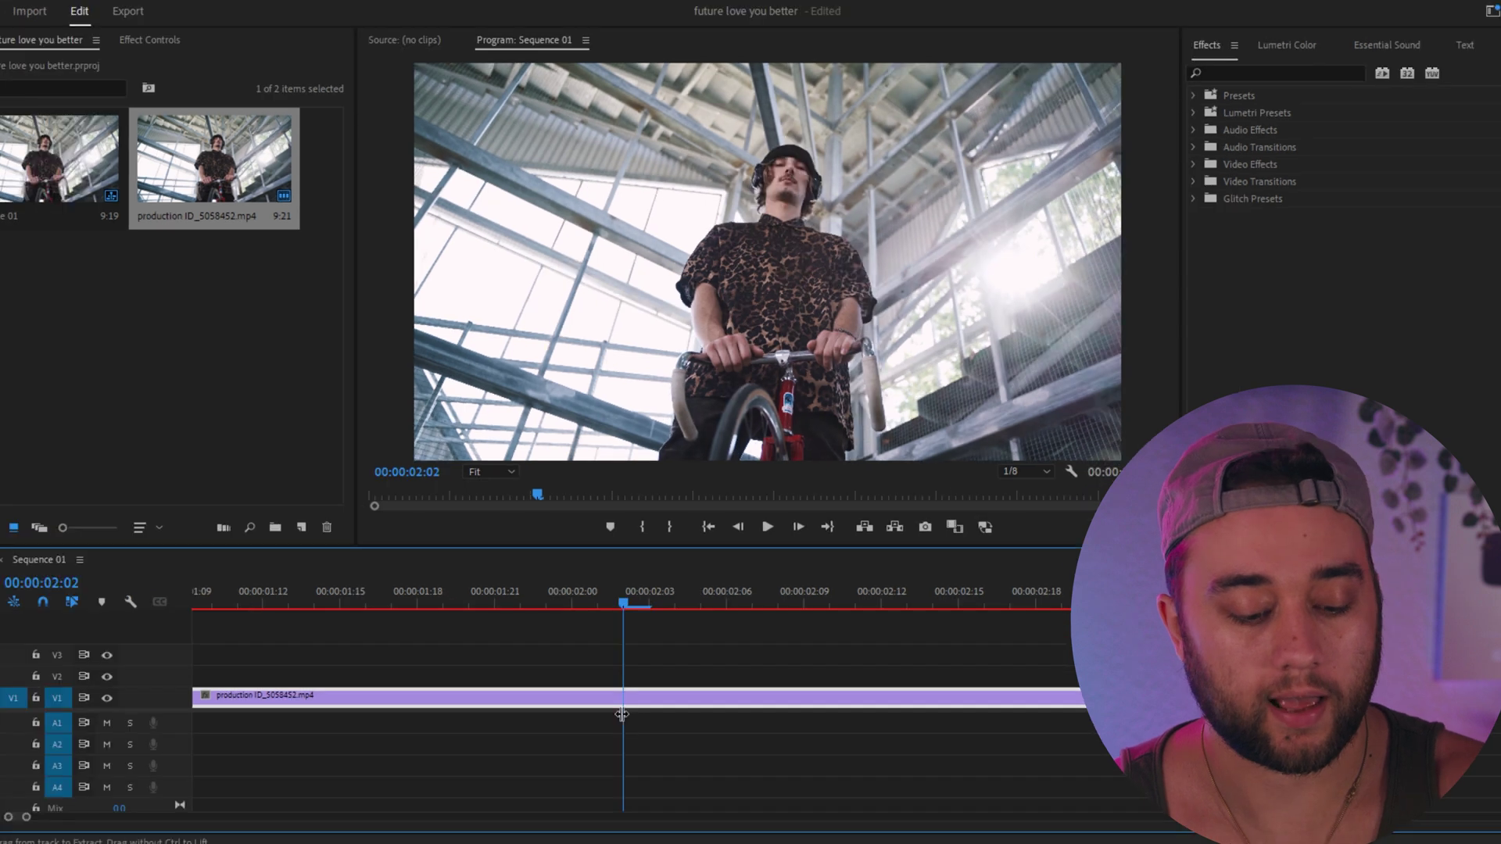
key(ctrl+k)
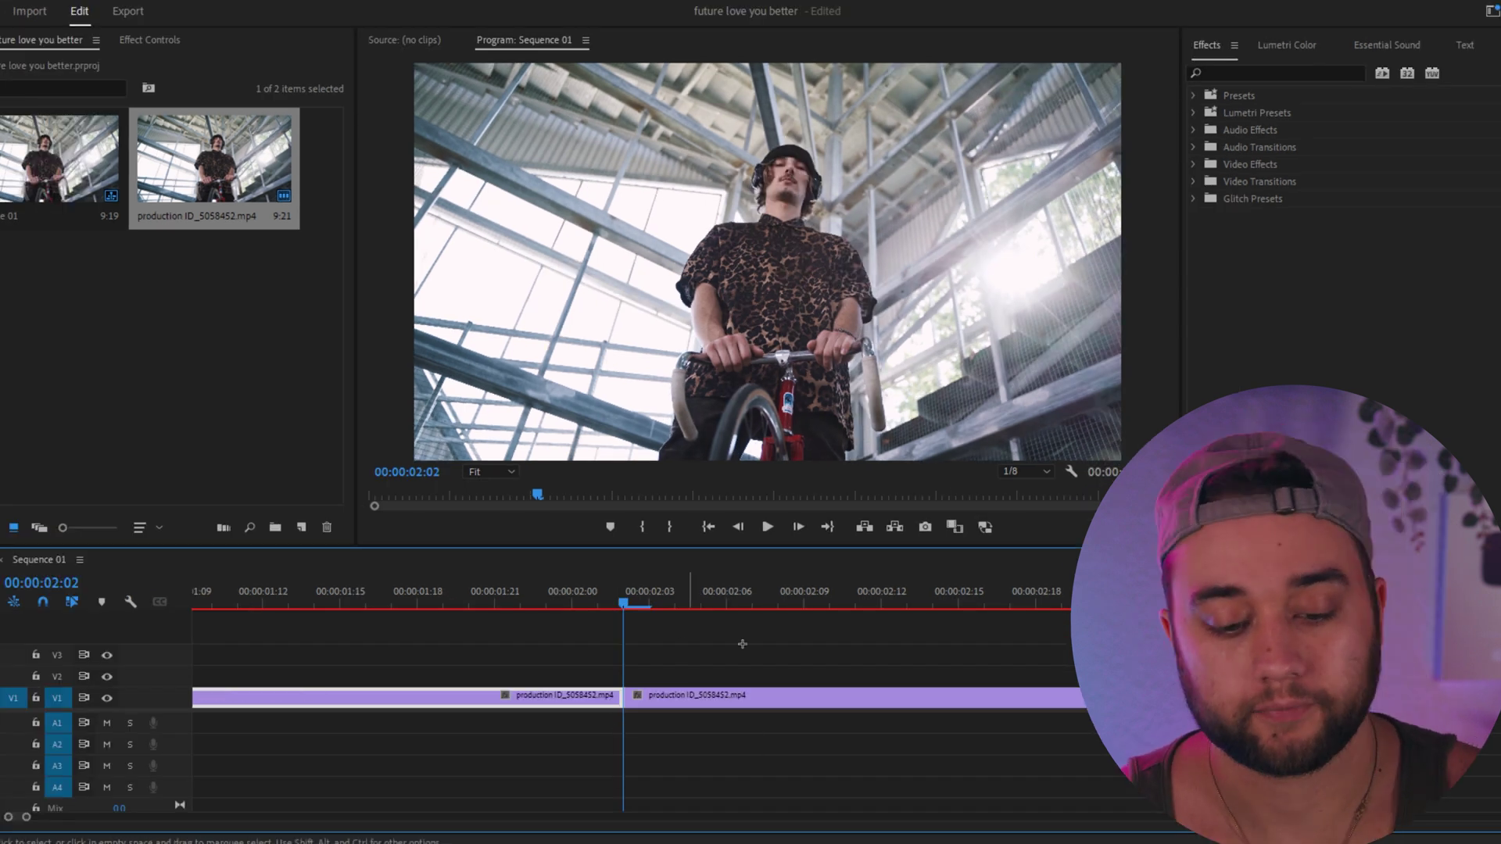
Cut the clip again at 00:00:02:03 and 00:00:02:04 to make two single-frame slices.
scroll(673, 697, up, 1)
click(713, 701)
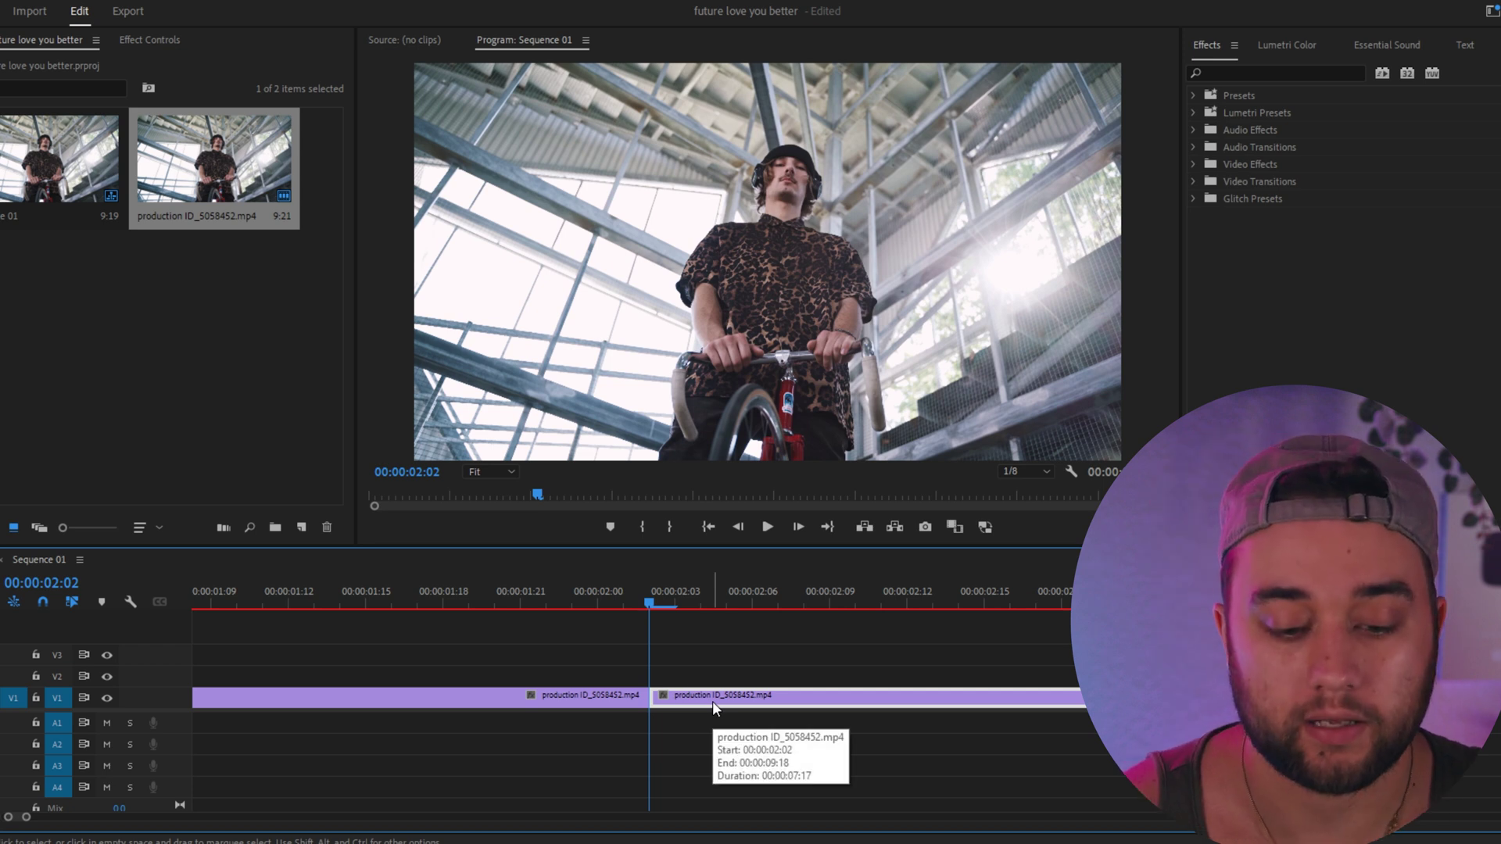
key(Right)
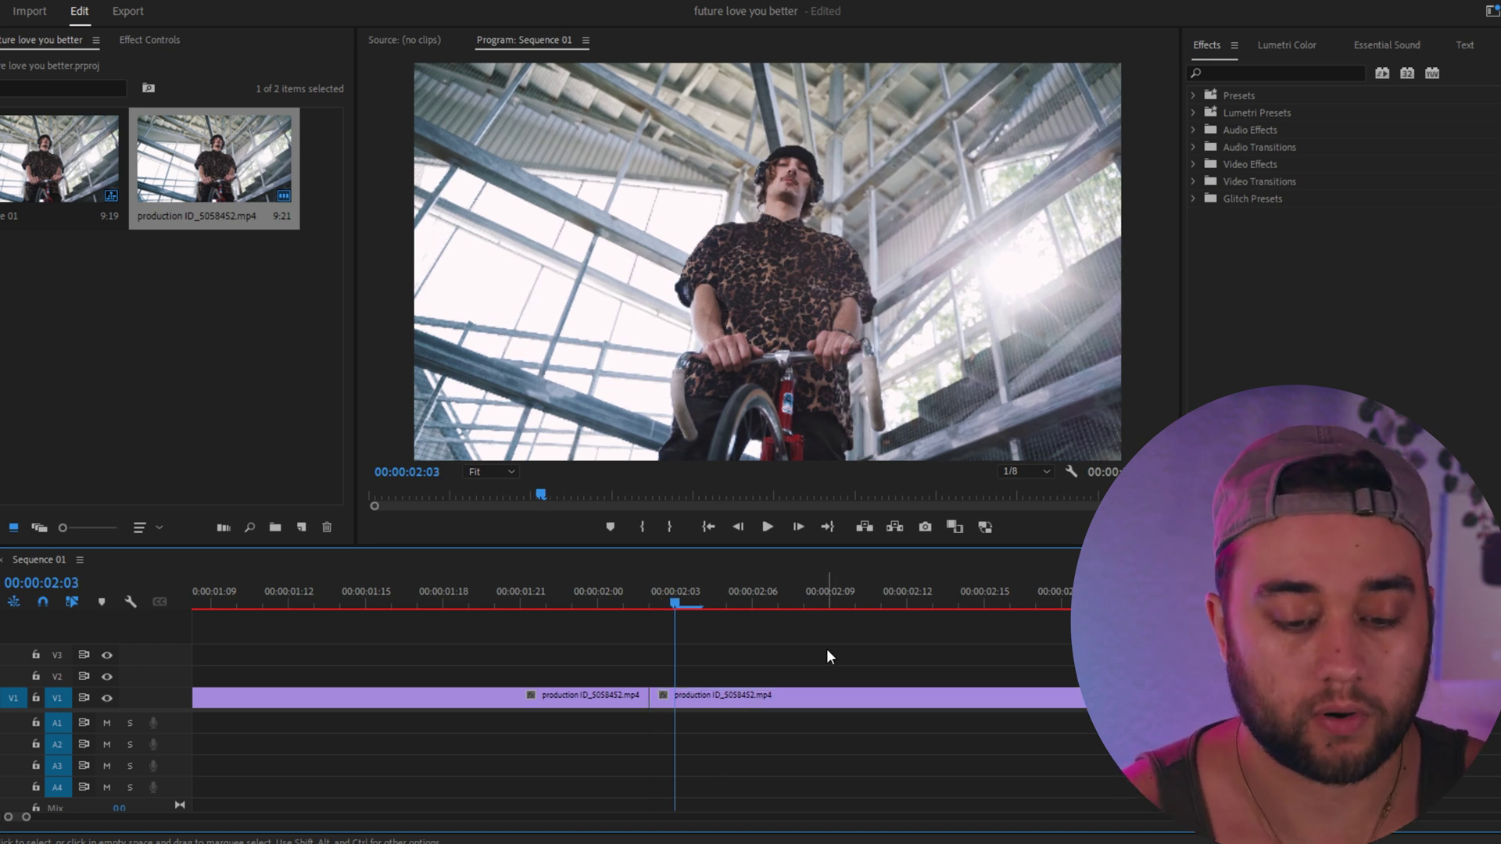
key(ctrl+k)
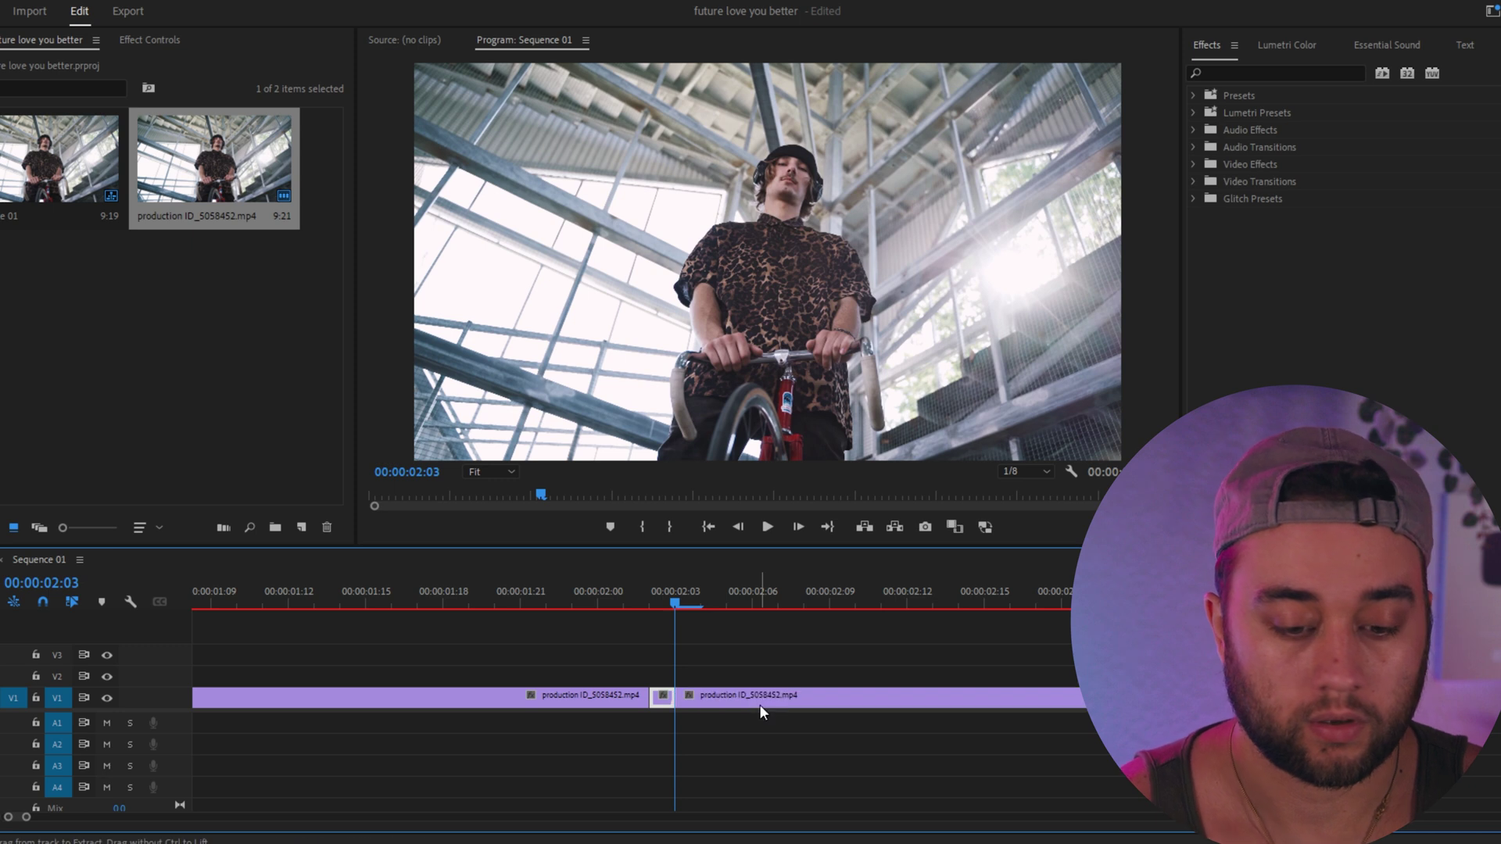
key(Right)
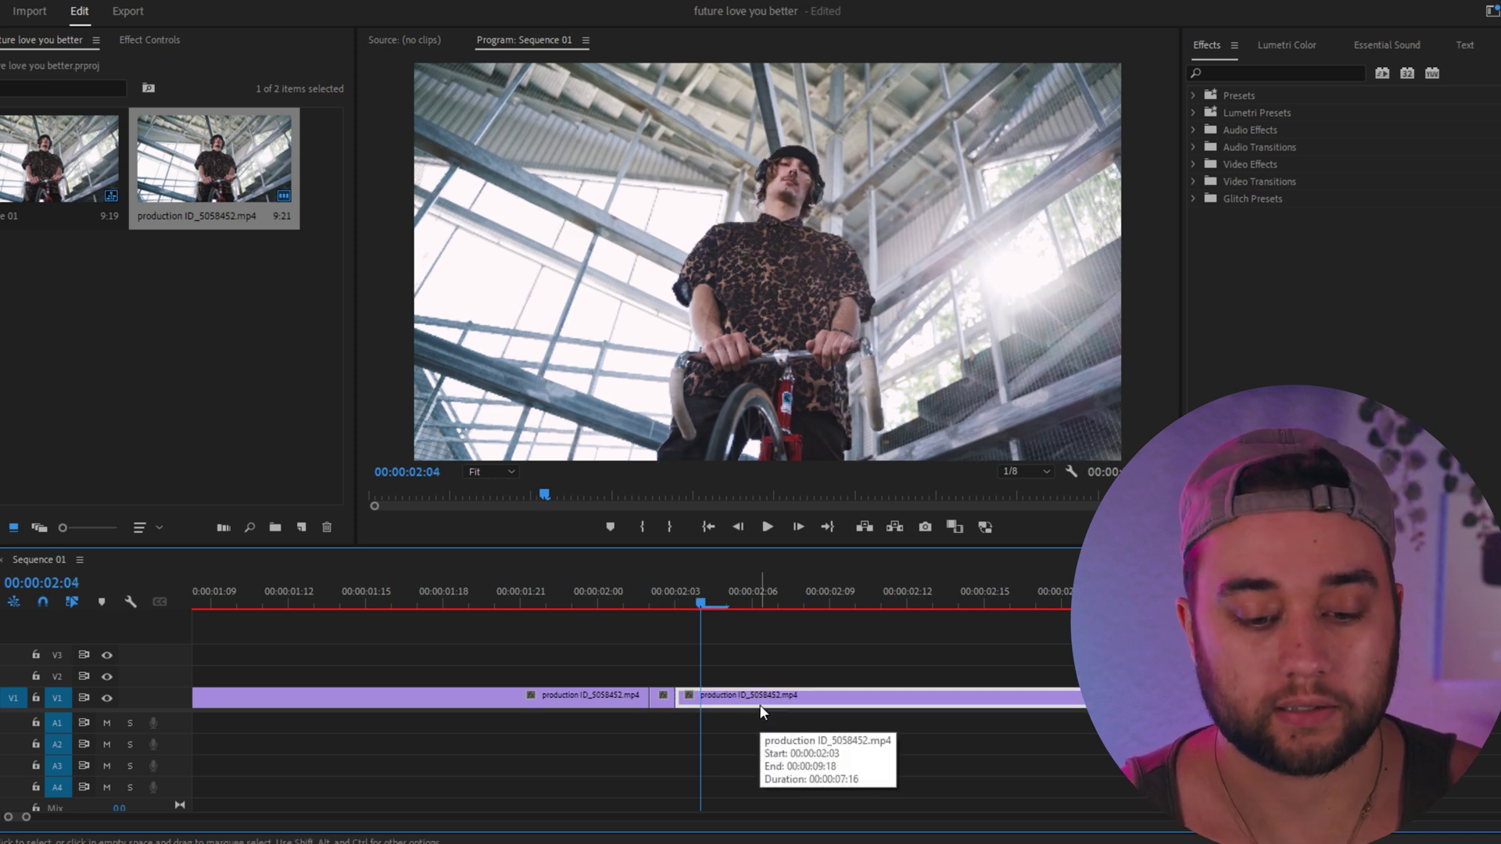
key(ctrl+k)
click(770, 709)
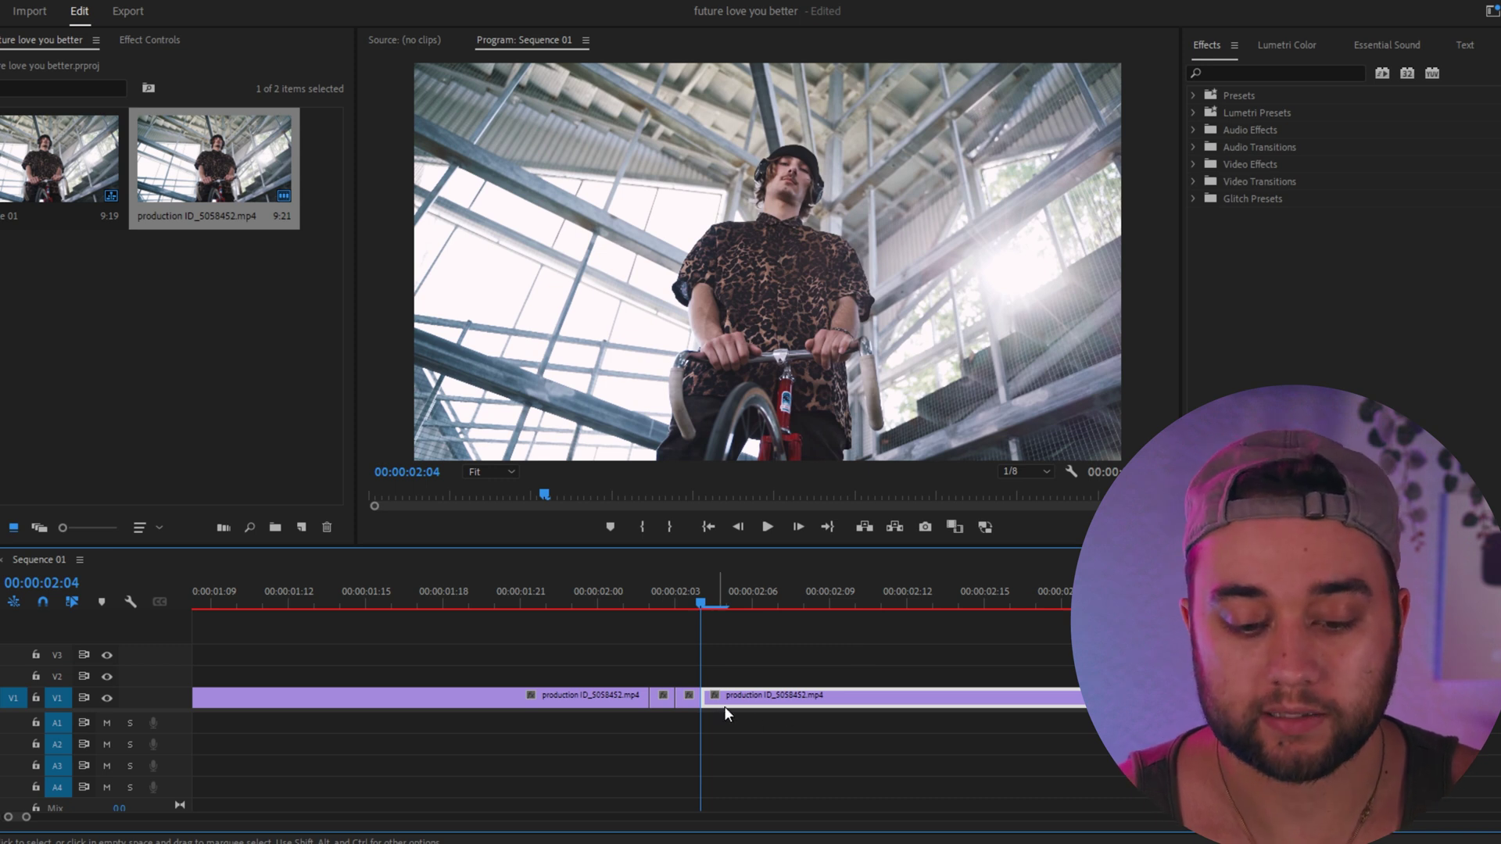
Move the remaining clip further along V1 to leave a gap behind the two single-frame slices.
drag(748, 702, 808, 704)
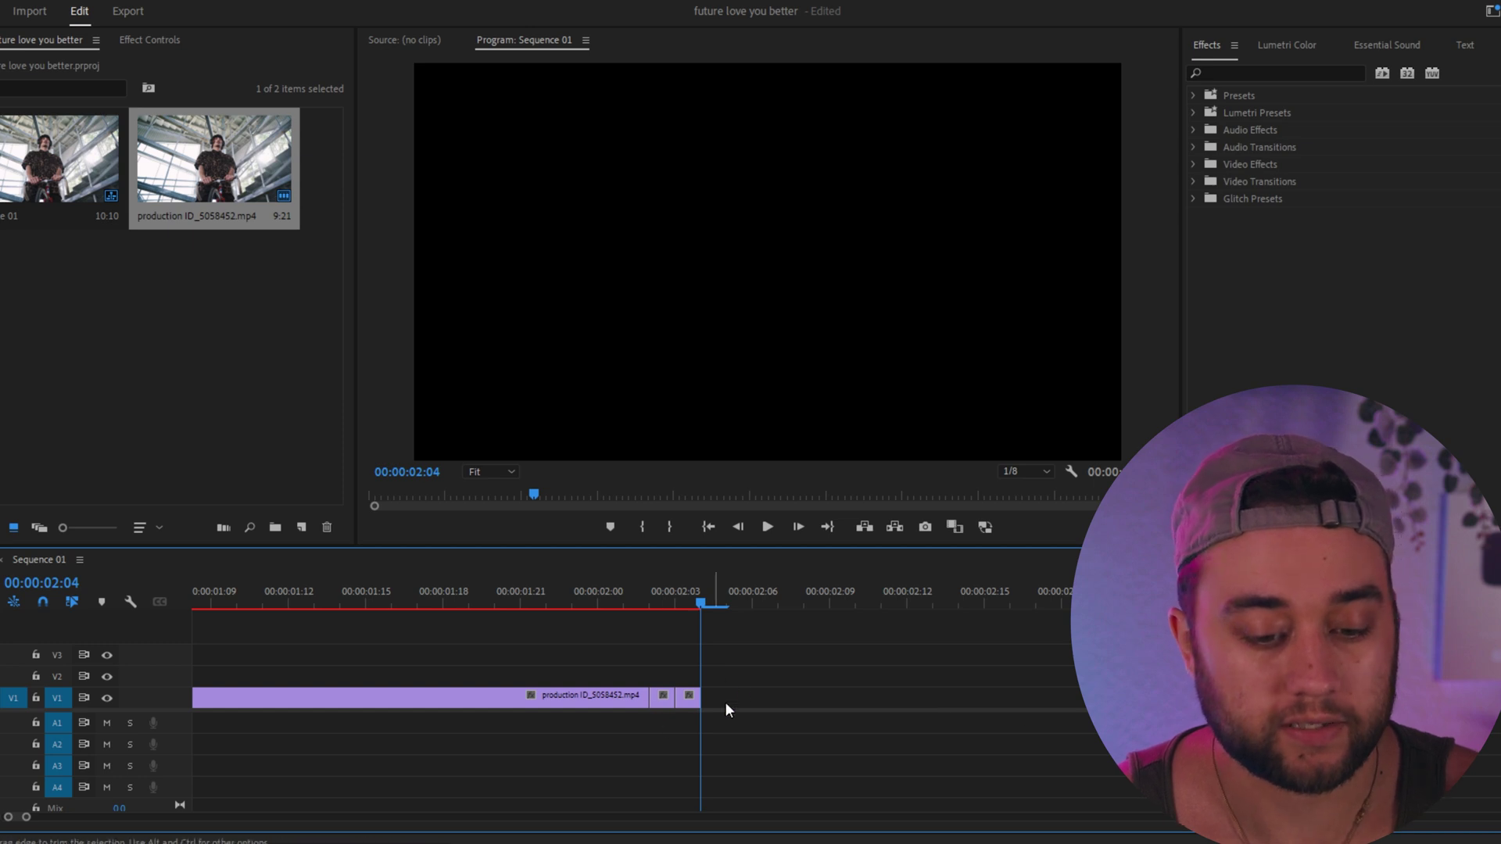
scroll(569, 726, down, 8)
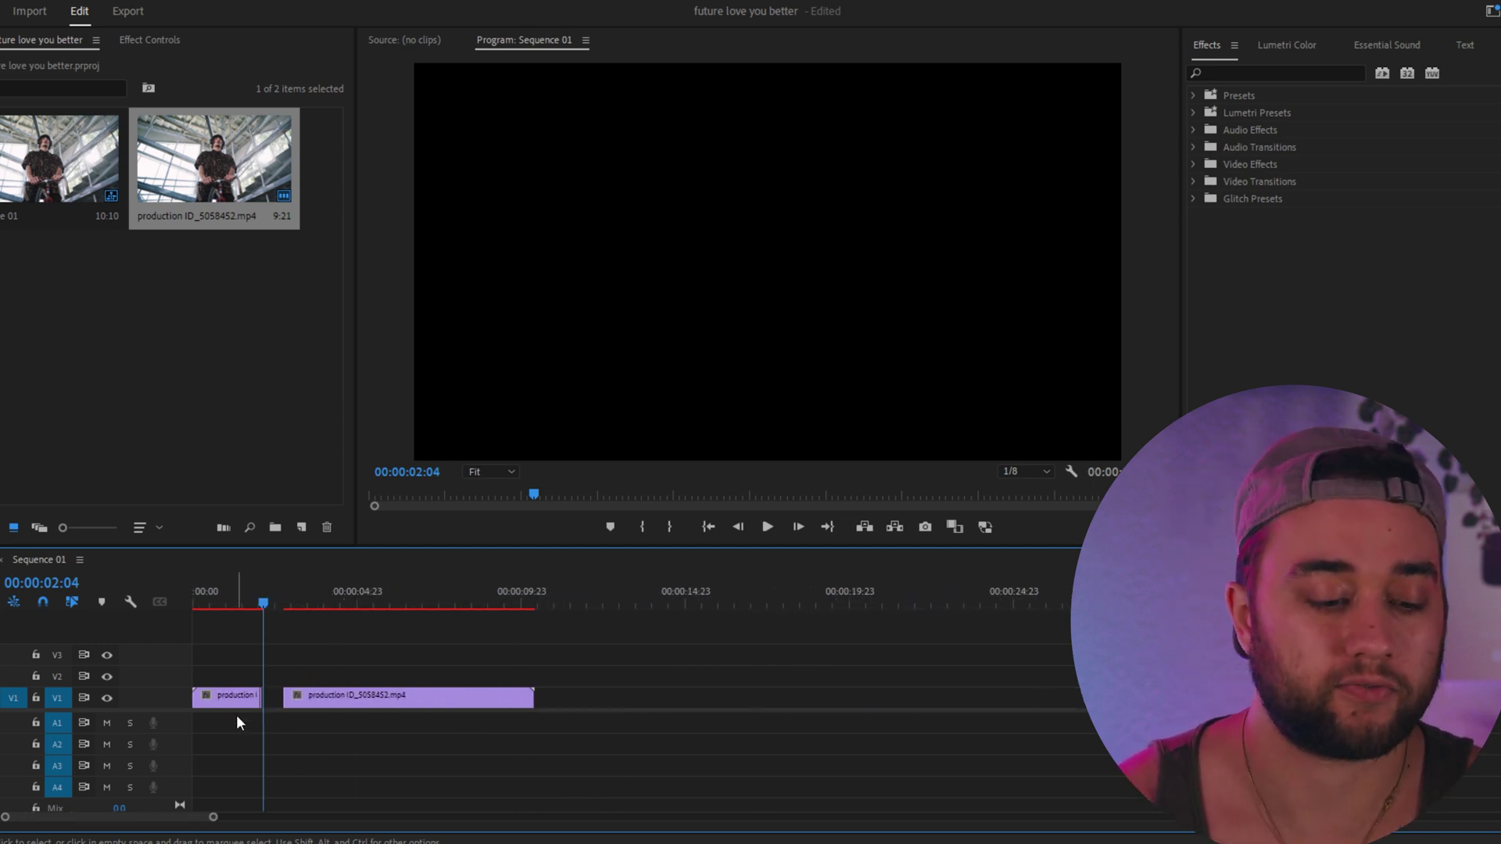
drag(213, 816, 34, 817)
scroll(547, 729, down, 5)
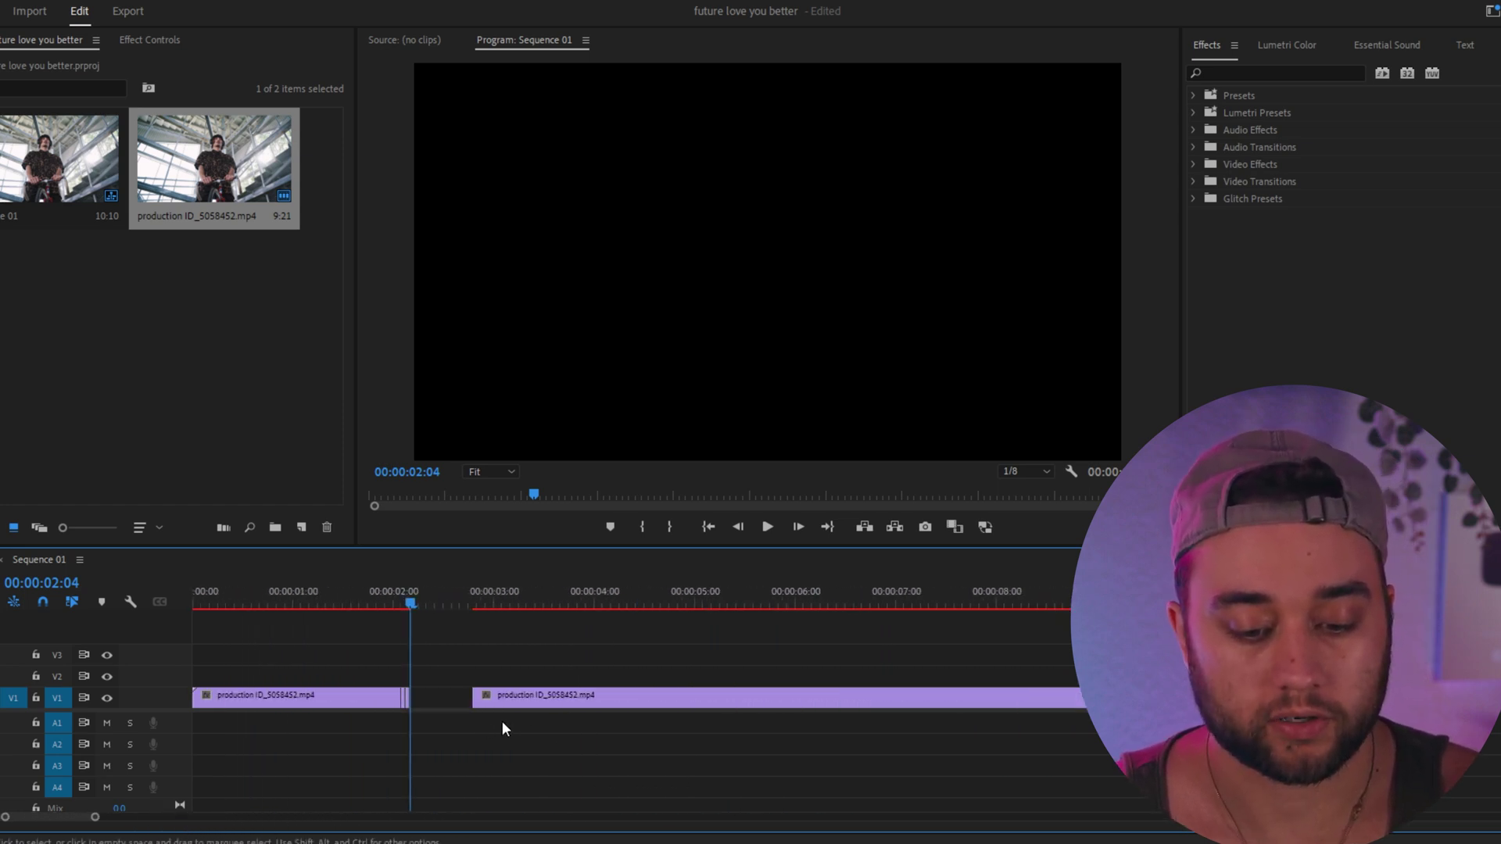
scroll(327, 684, up, 5)
scroll(687, 715, up, 2)
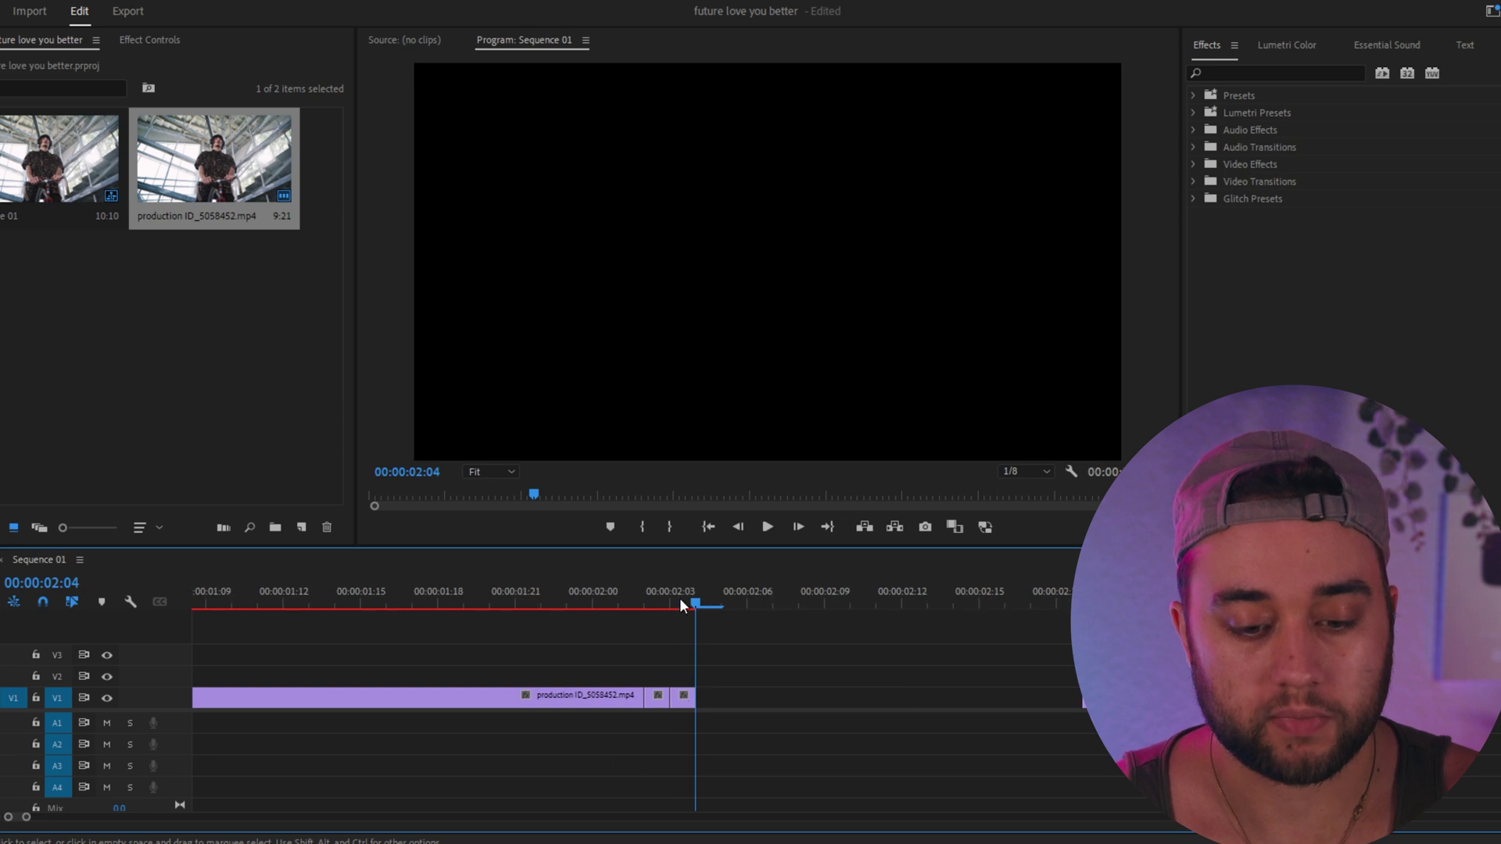
Duplicate the two single-frame slices onto V2, starting at 00:00:02:04 right behind the originals.
drag(695, 594, 644, 607)
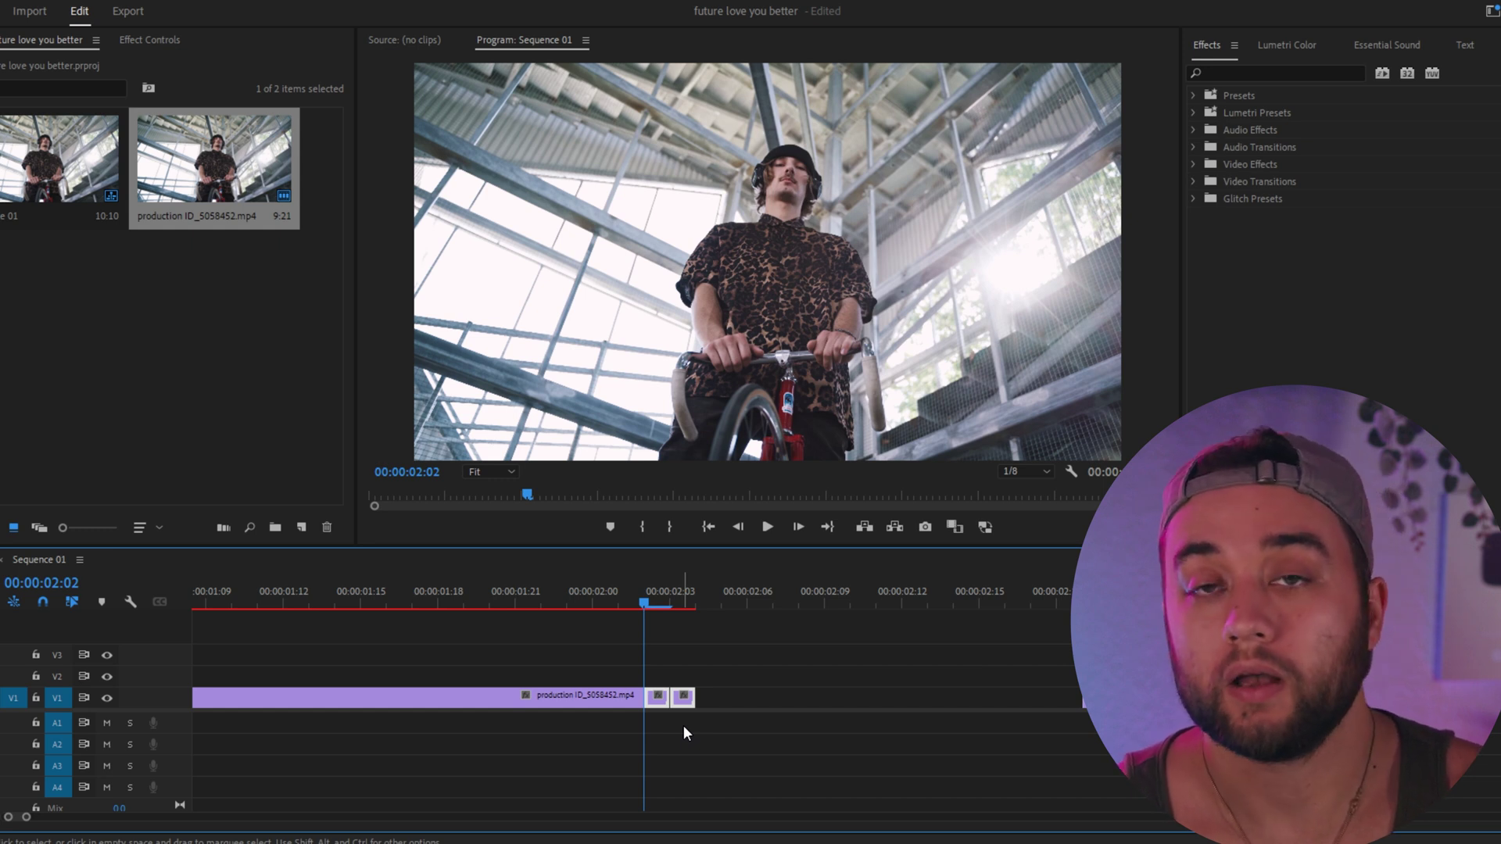
click(650, 662)
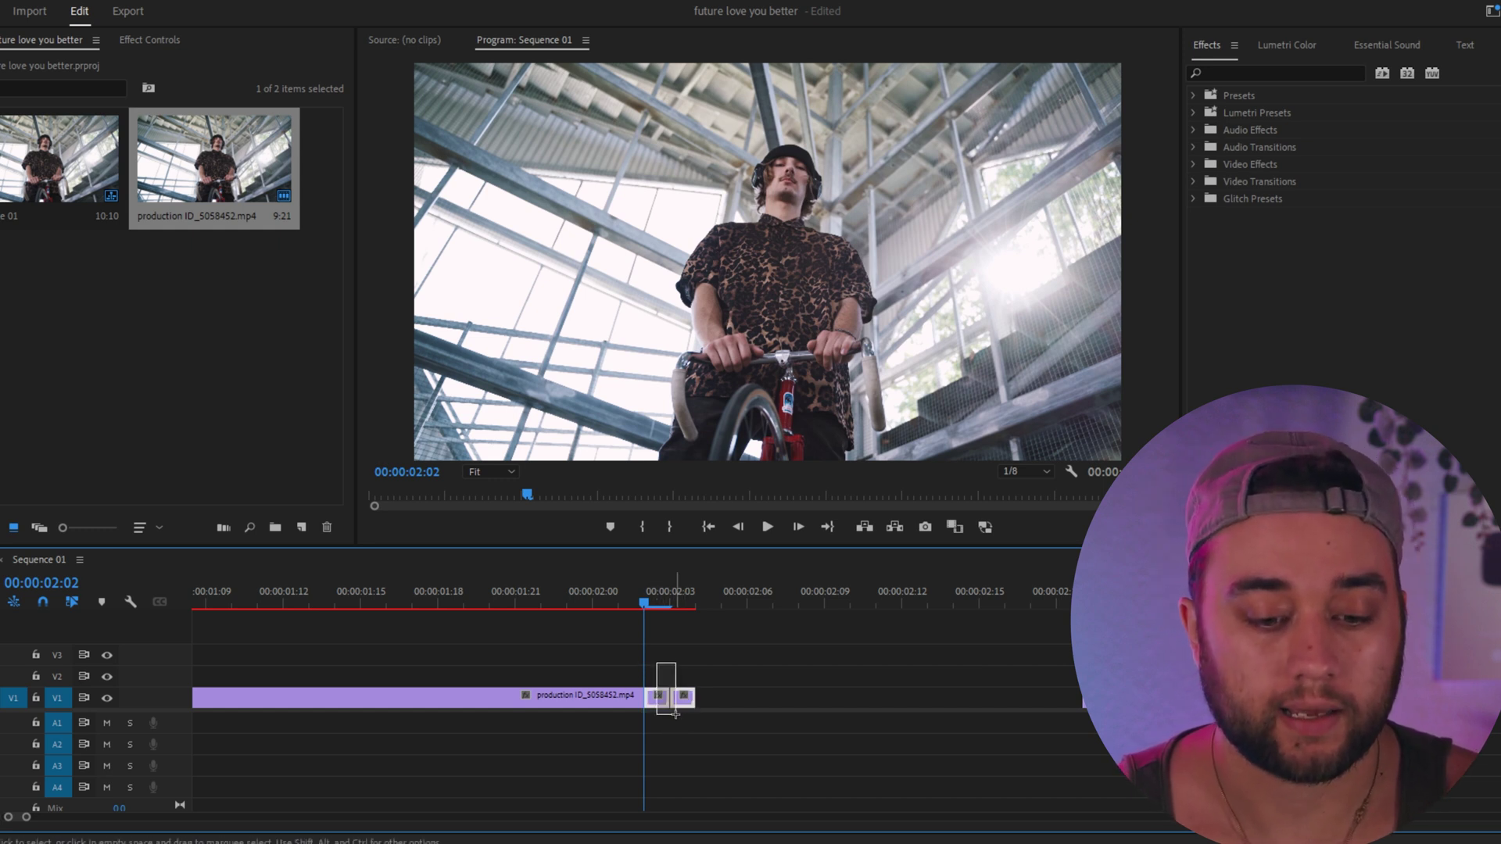
drag(657, 705, 710, 689)
click(712, 600)
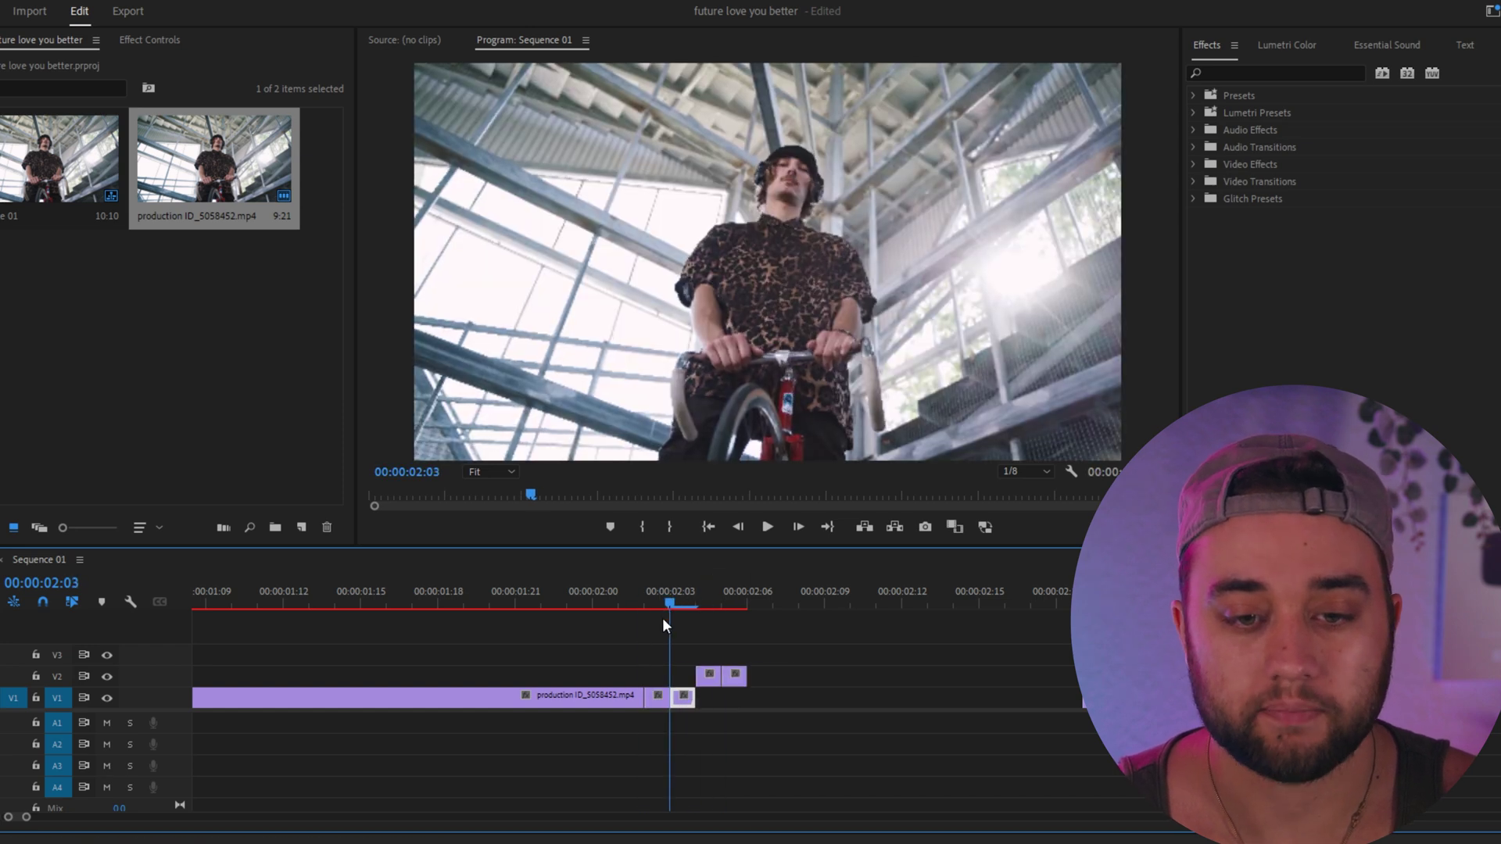
Duplicate the group of four slices on V1 to make eight, and close the gap before the remaining clip.
drag(680, 601, 772, 805)
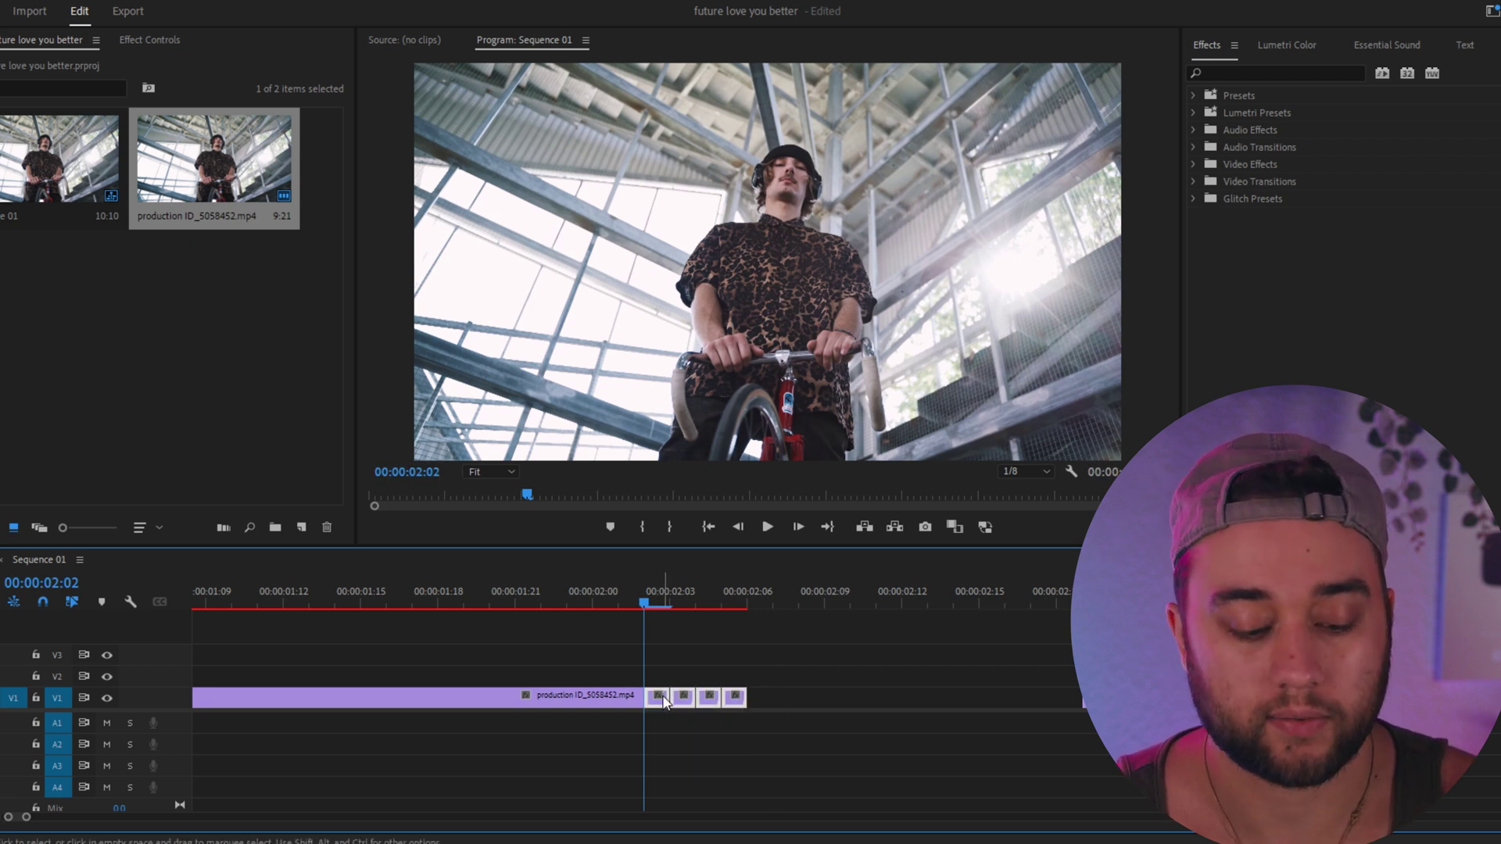
drag(654, 702, 852, 653)
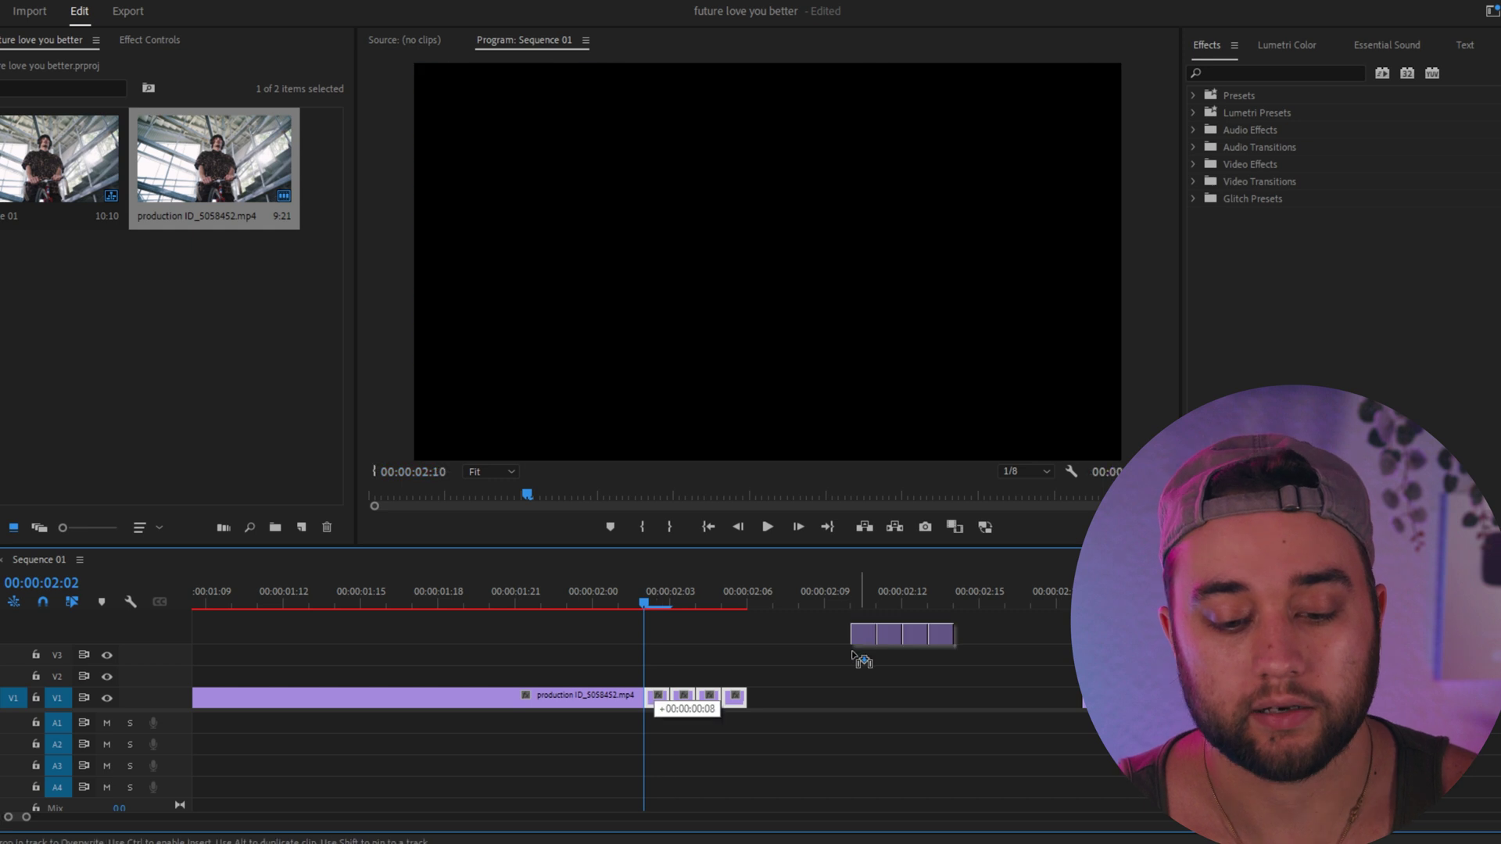
drag(766, 707, 754, 706)
Place the playhead at 00:00:01:22, ahead of the slices, and save the project.
click(541, 604)
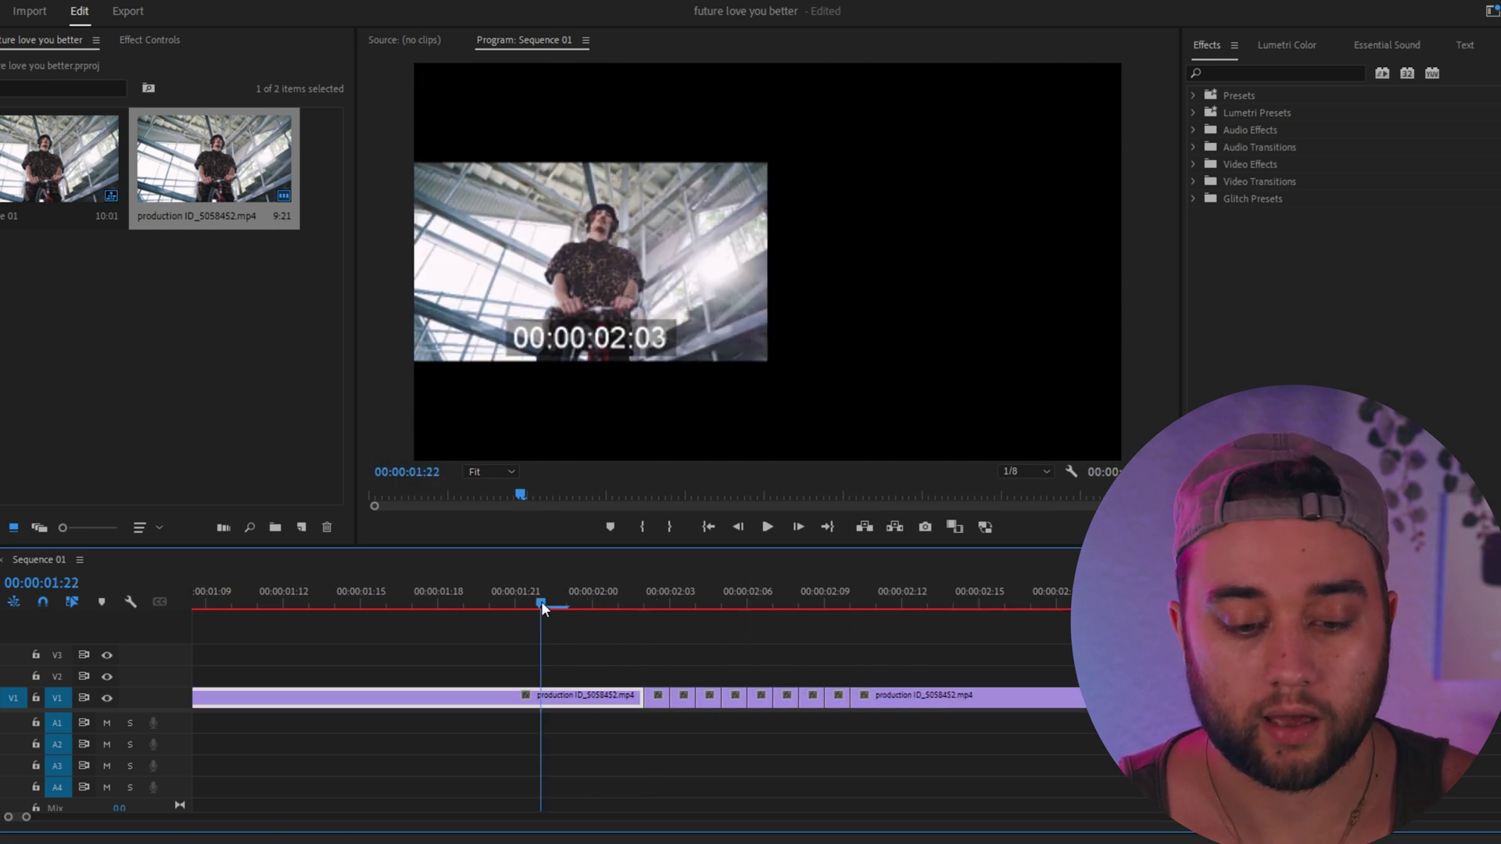
scroll(547, 707, down, 2)
key(ctrl+s)
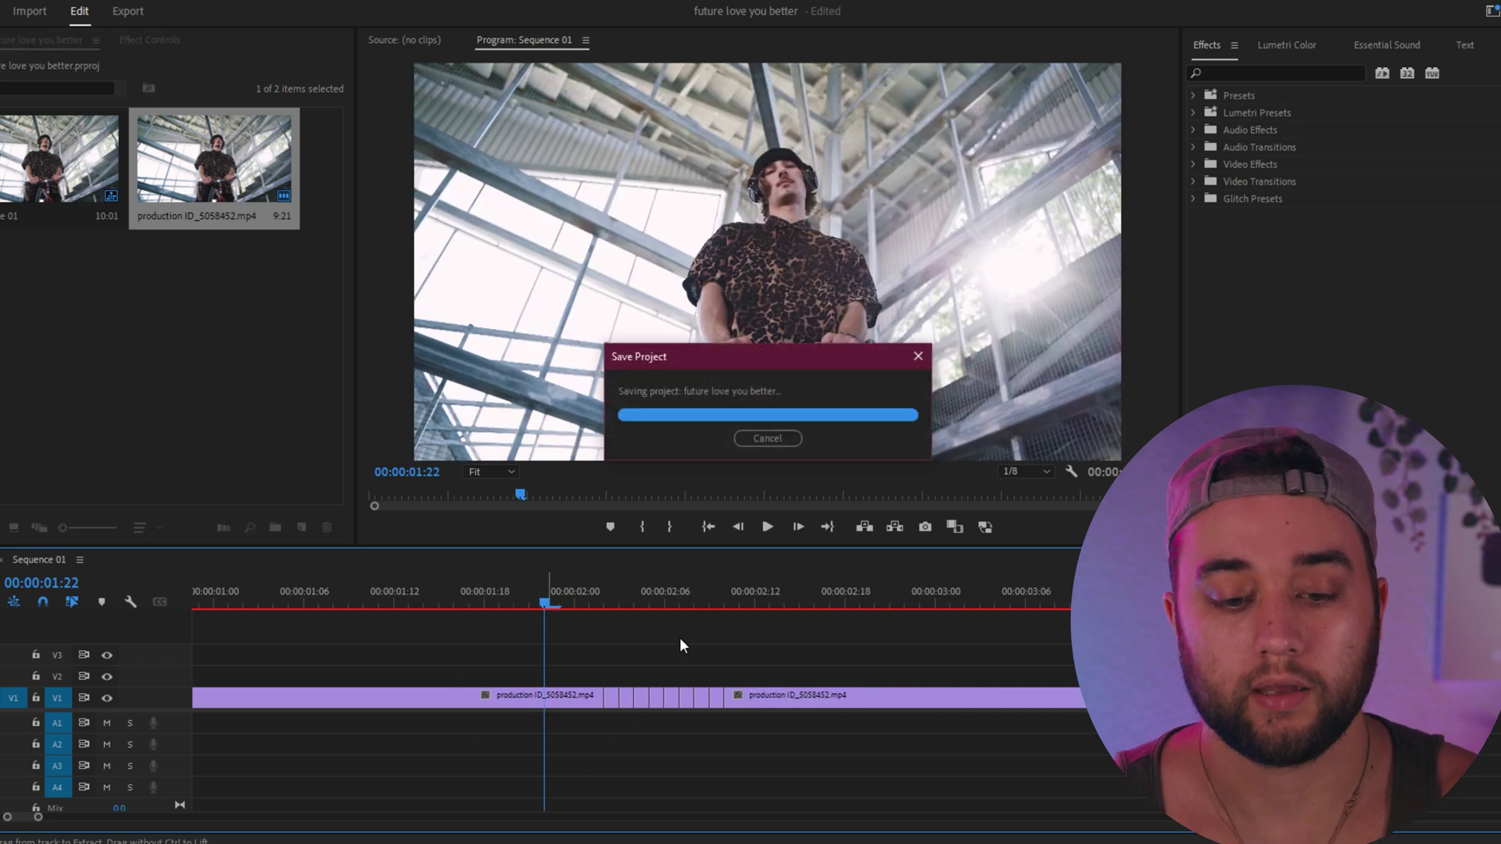
Play the timeline across the repeated slices, restarting from 00:00:01:21, to check the stutter effect.
key(space)
drag(818, 603, 485, 606)
key(space)
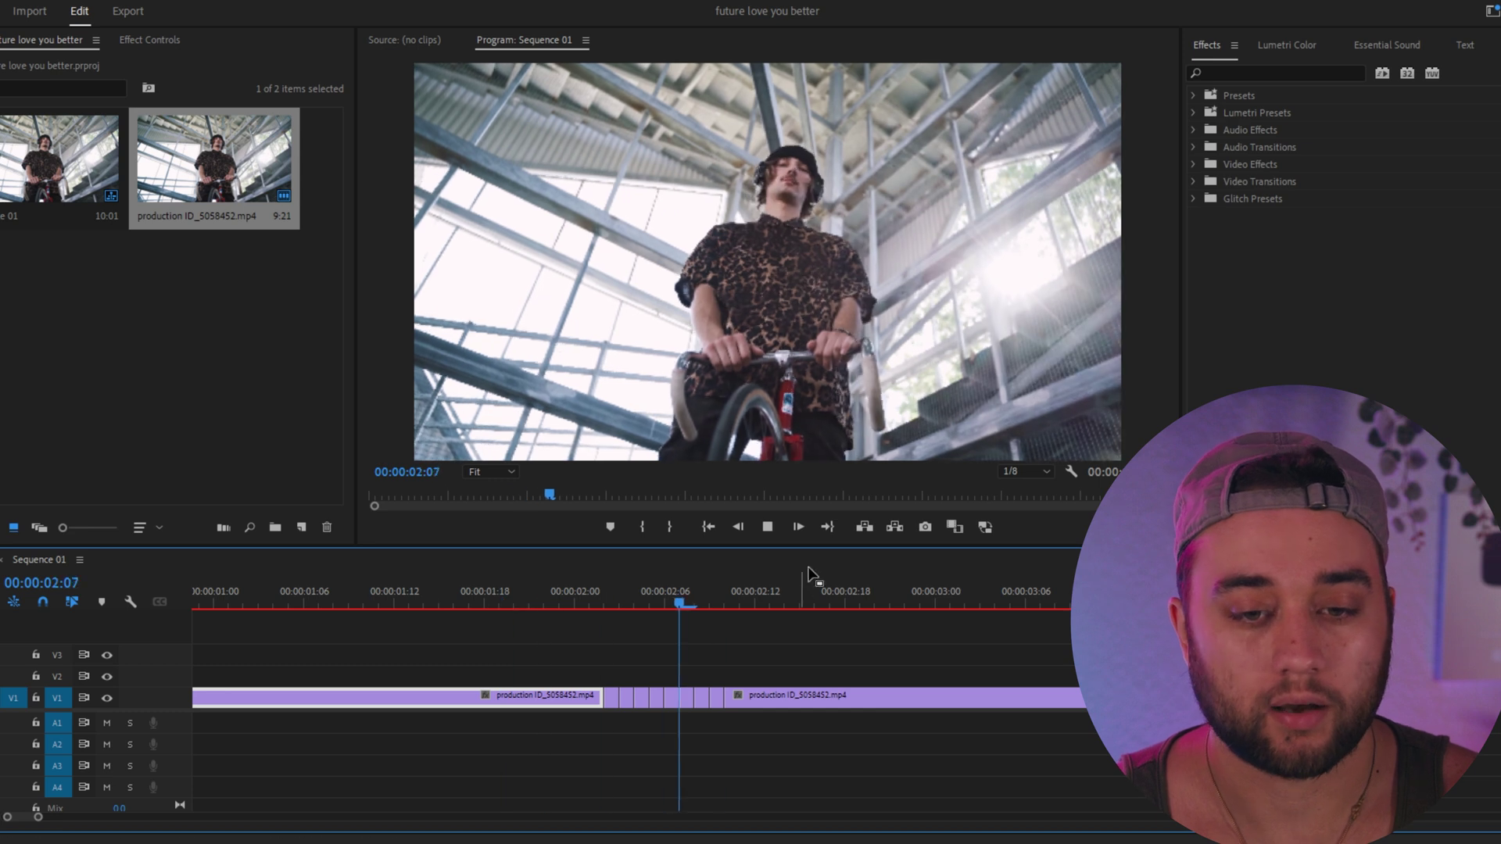
key(space)
click(528, 677)
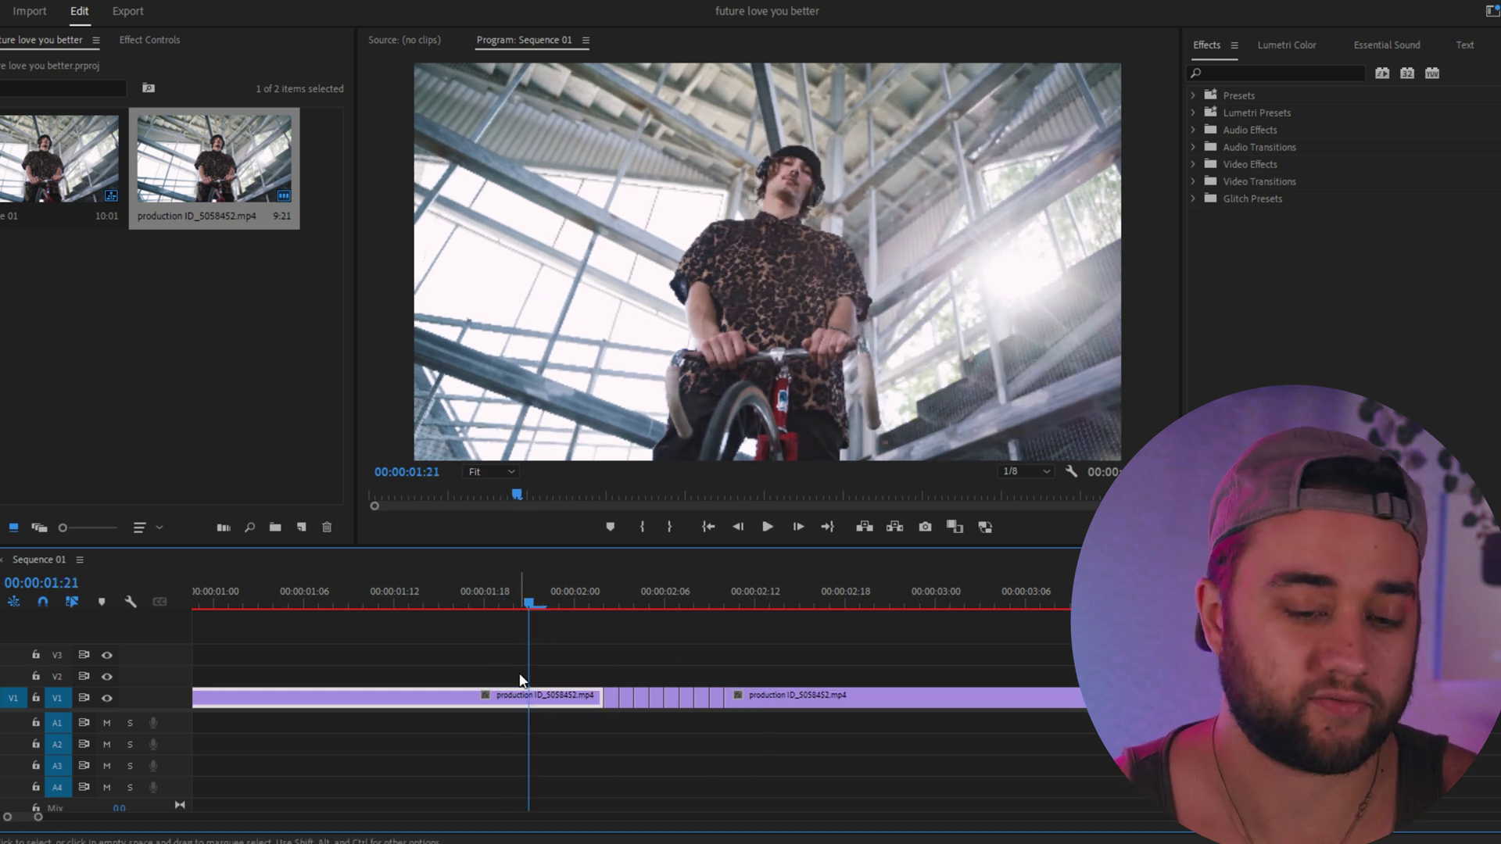
key(space)
click(576, 660)
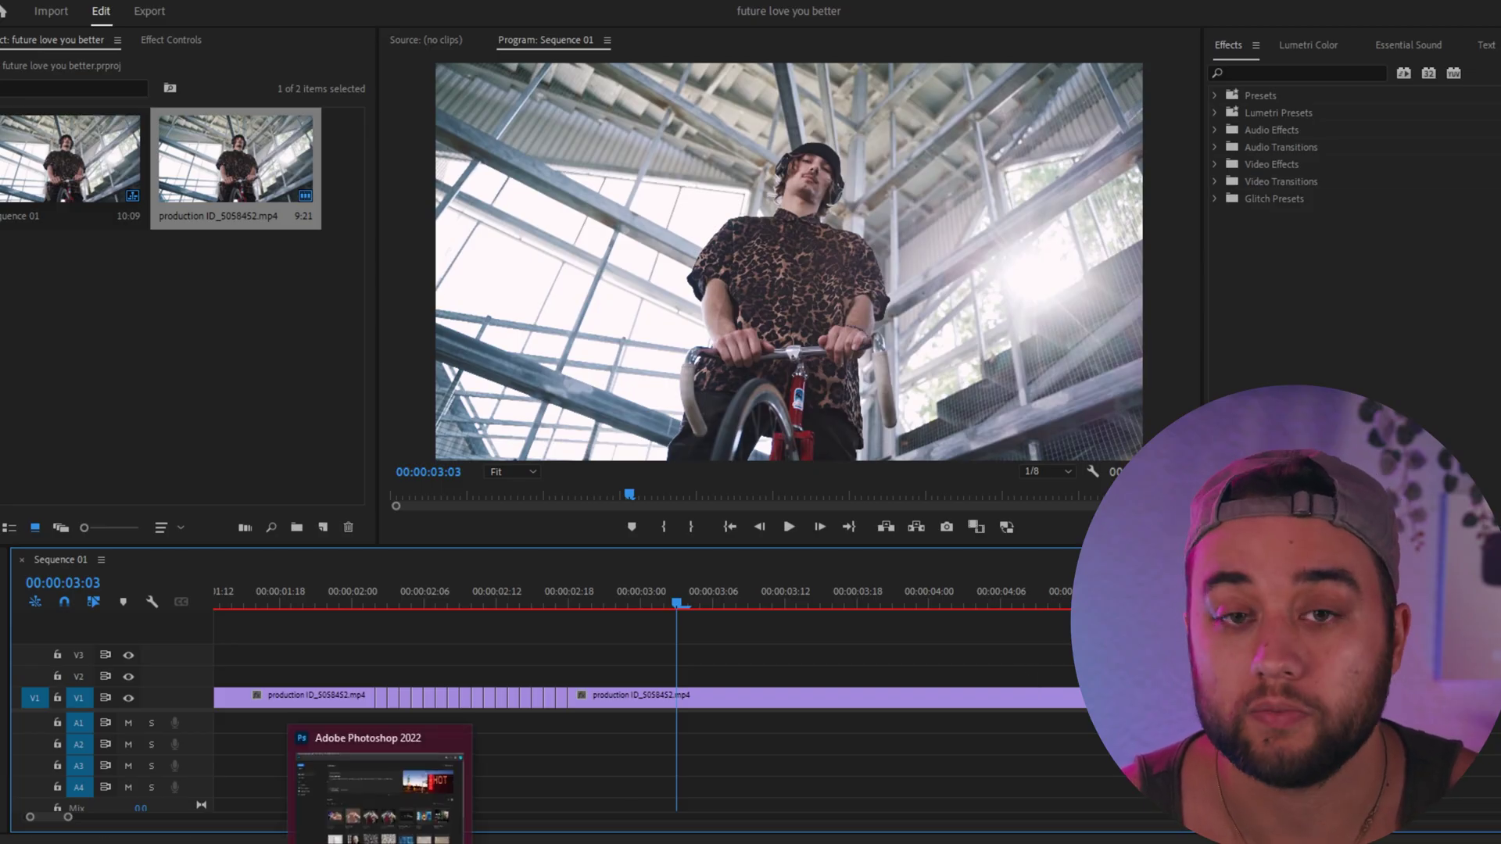
Switch to Adobe Photoshop and open the pexels-c-technical-6492161 video.
click(379, 841)
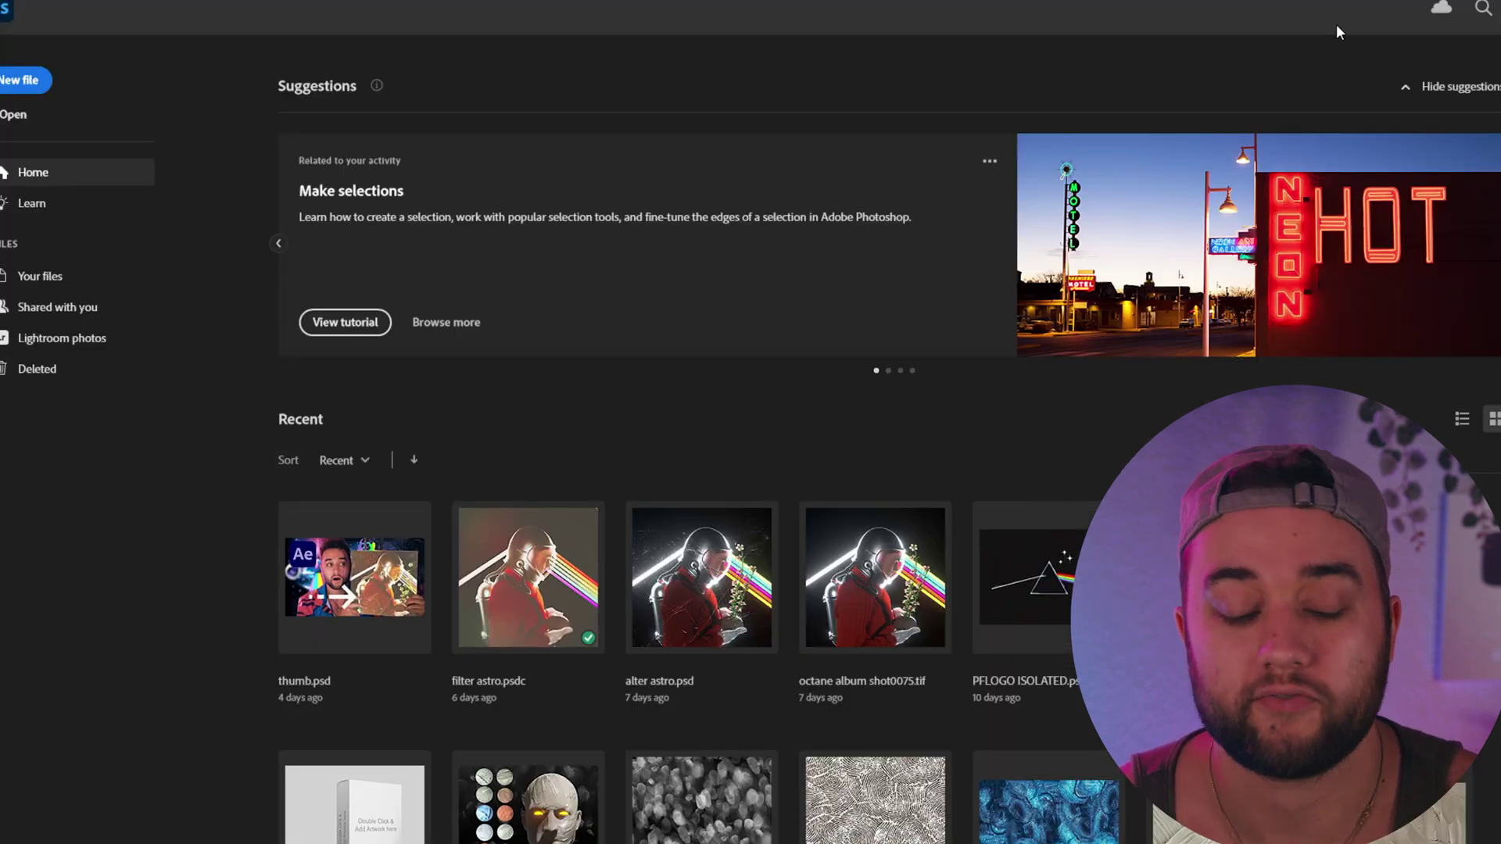
click(17, 115)
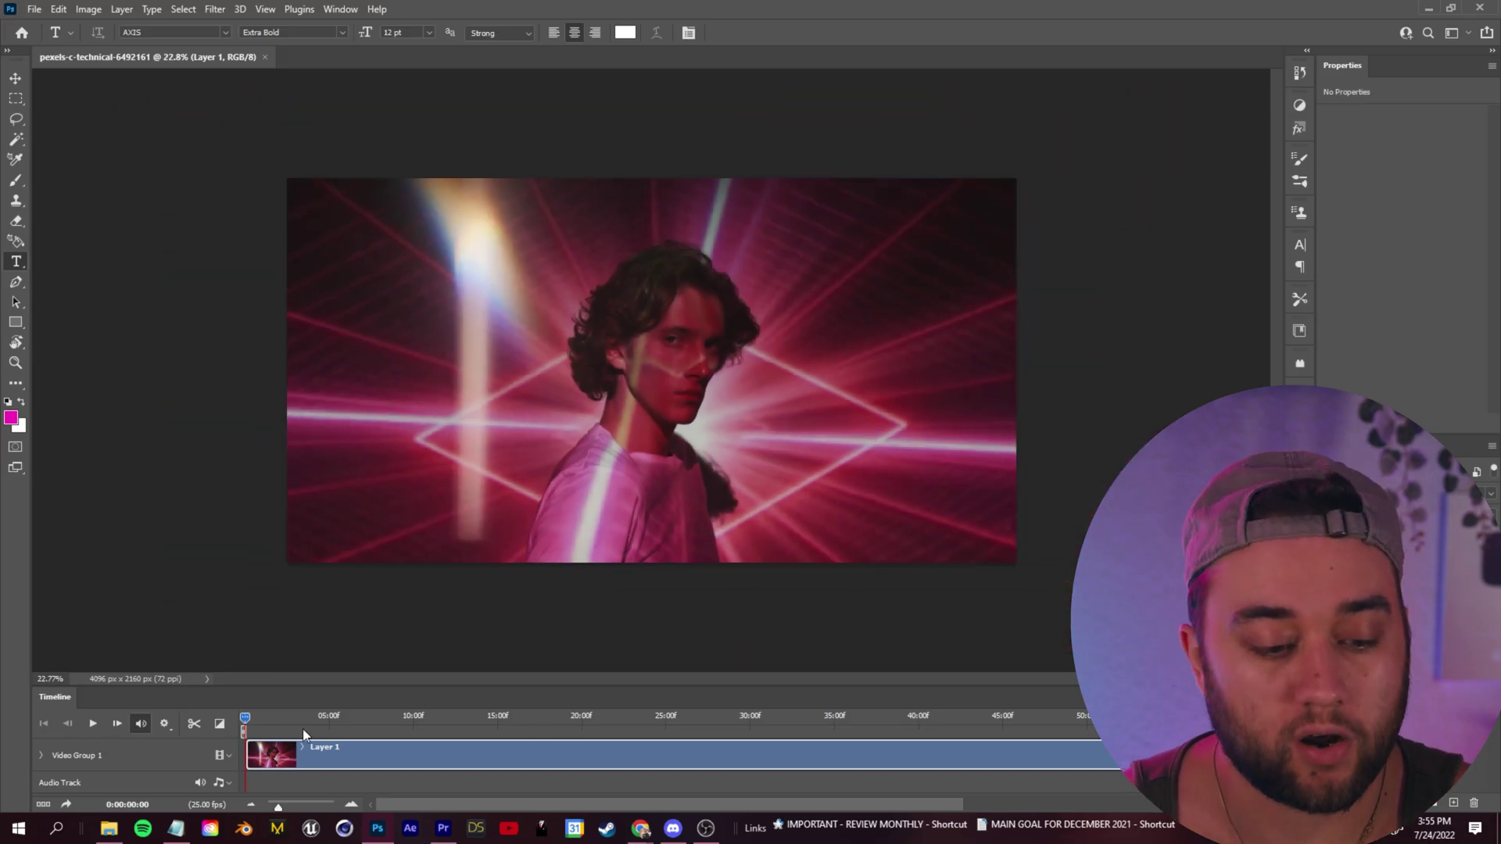
Check that the Timeline panel is shown and that its timeline shortcut keys option is enabled.
click(328, 11)
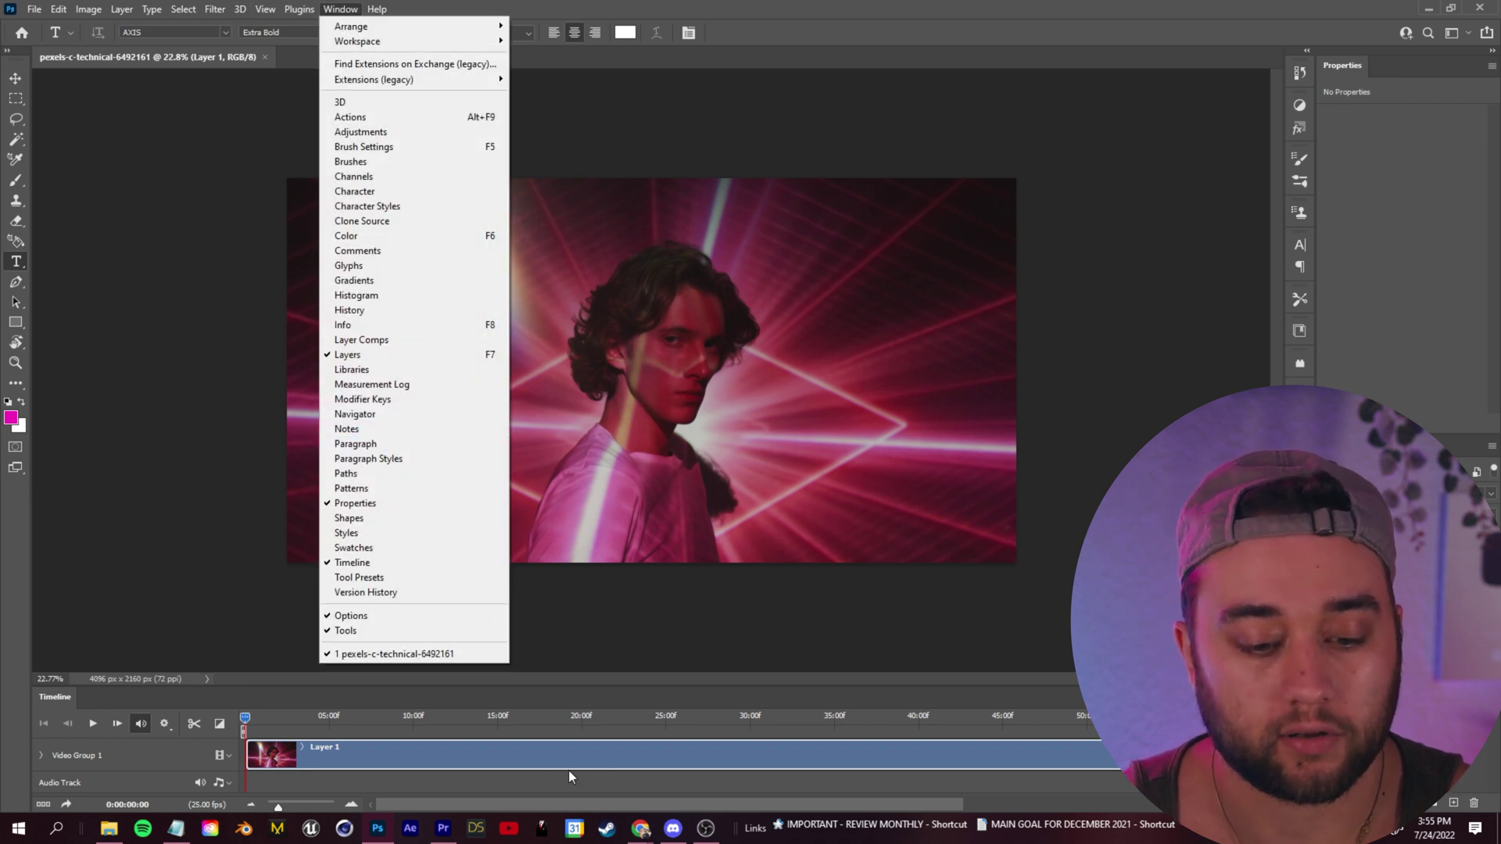
click(797, 31)
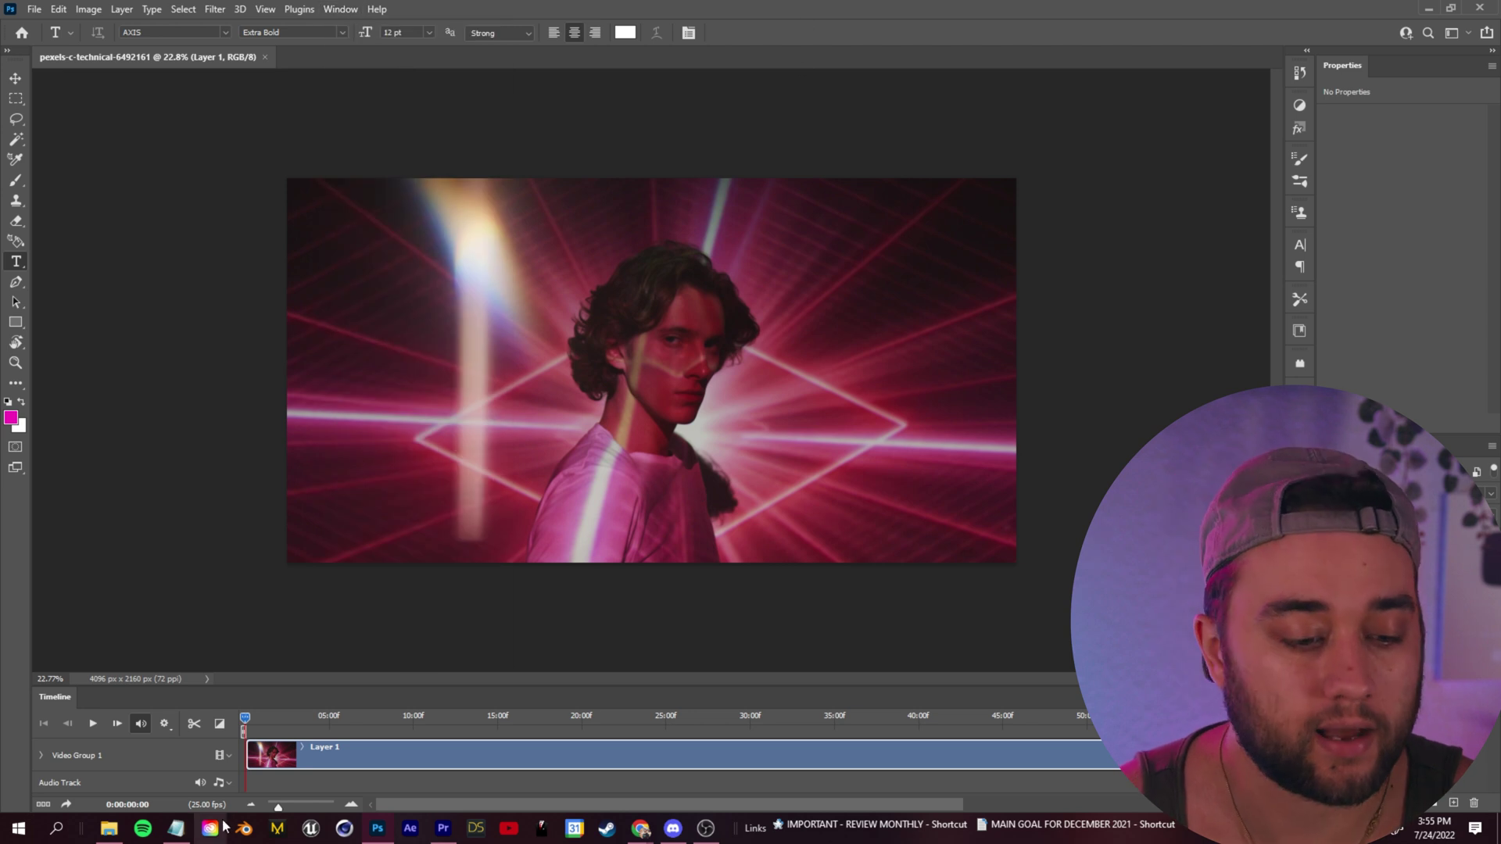
drag(245, 717, 283, 718)
click(245, 716)
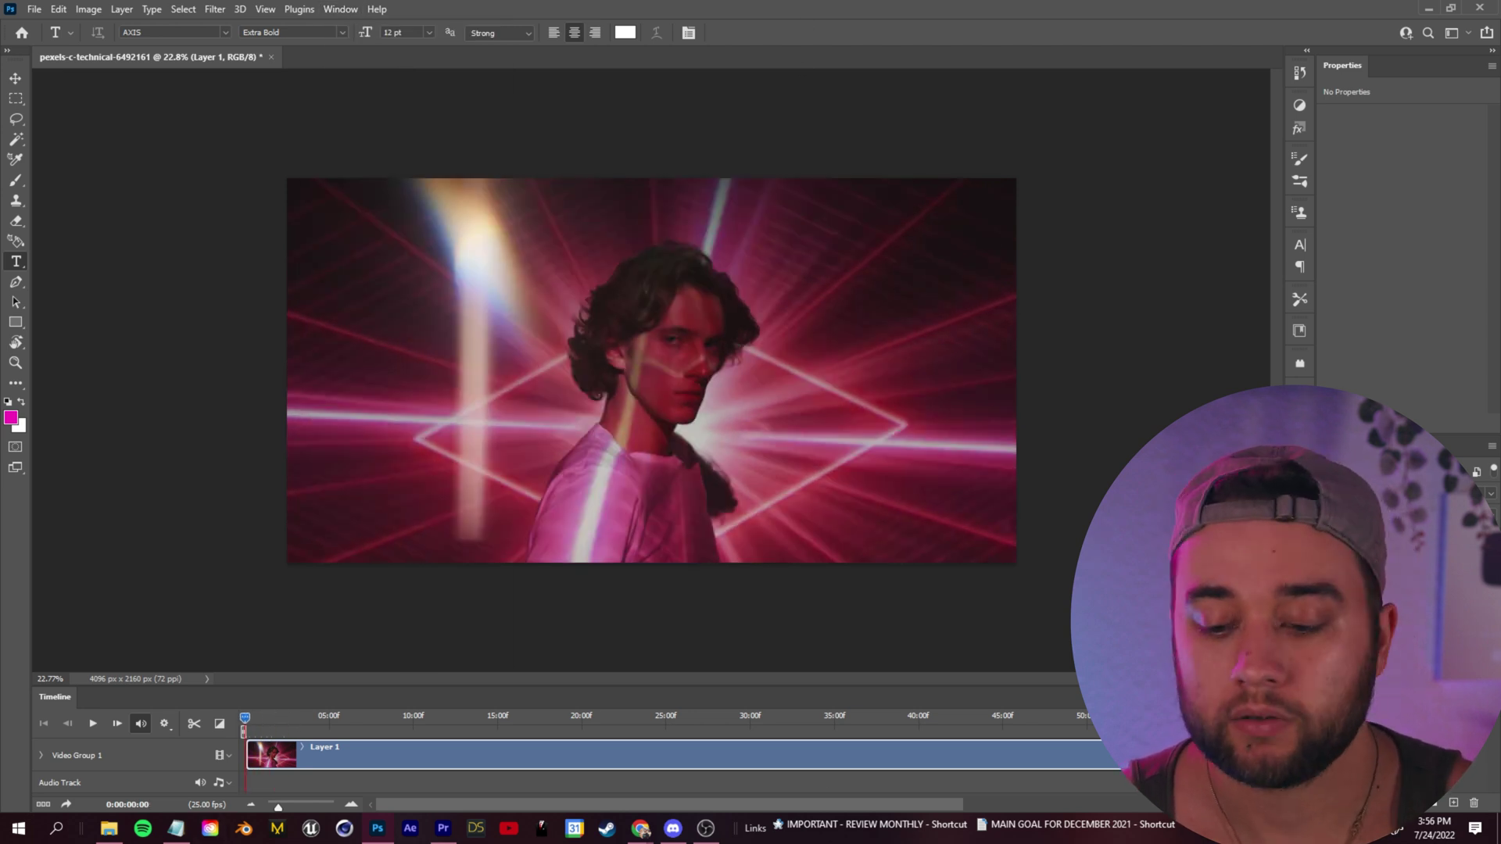
click(1274, 697)
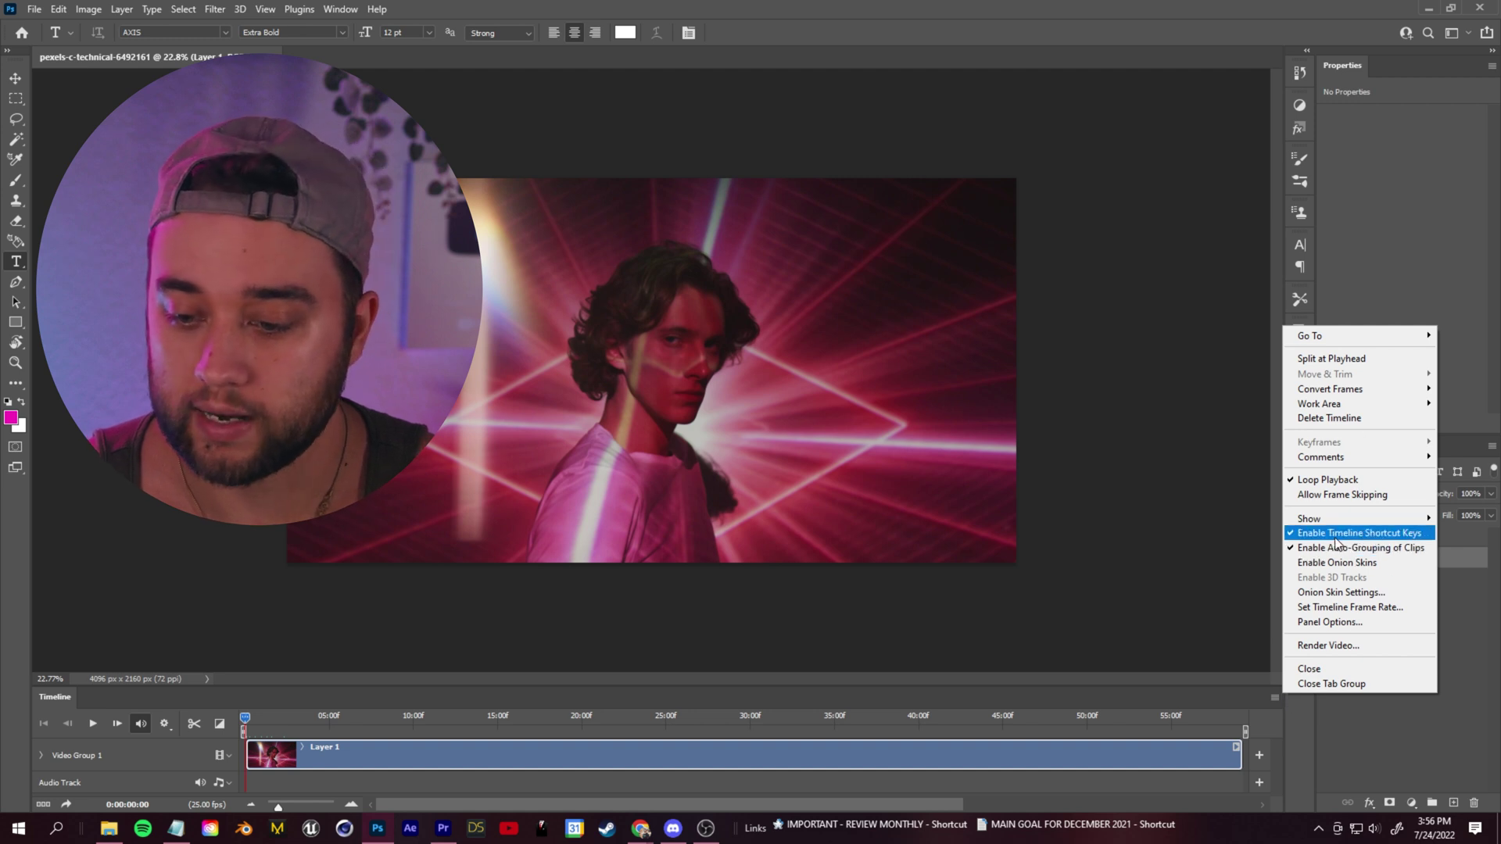
click(1354, 548)
Split the Layer 1 video clip at 0:00:01:06 with the timeline magnified to individual frames.
click(252, 724)
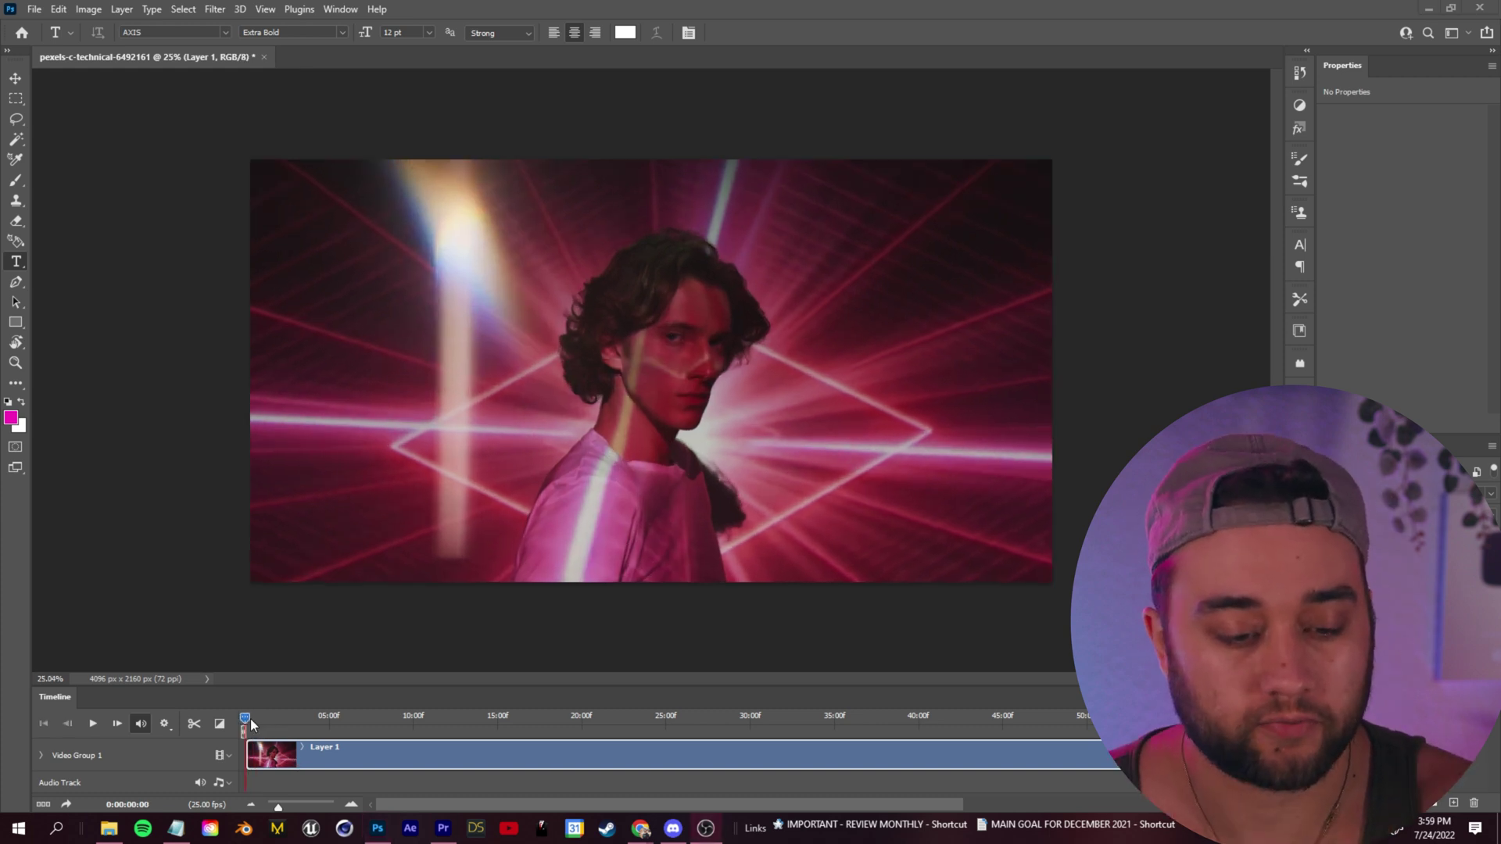
drag(250, 719, 271, 716)
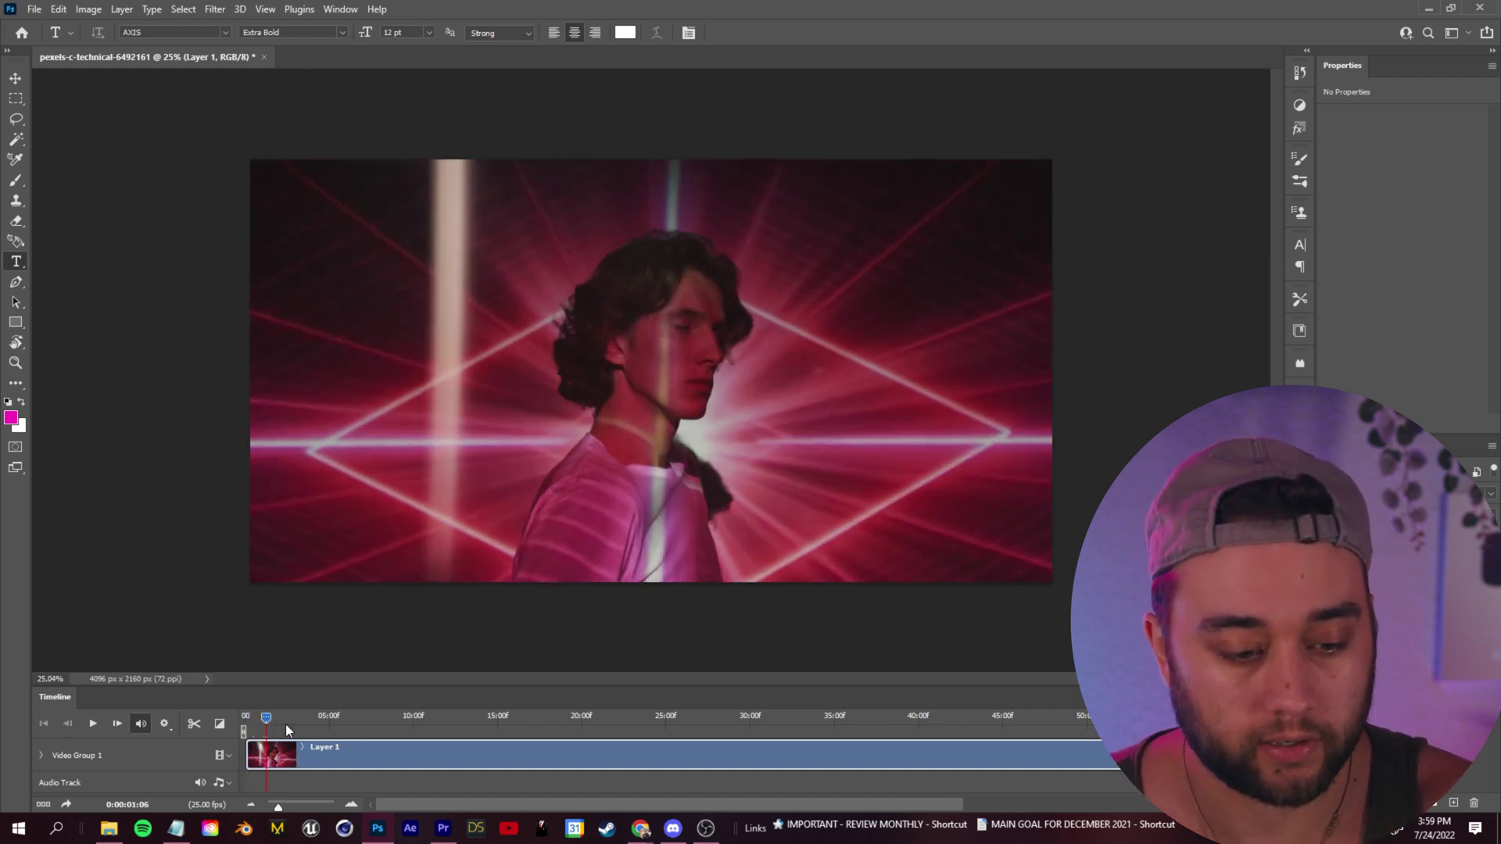
drag(278, 807, 304, 811)
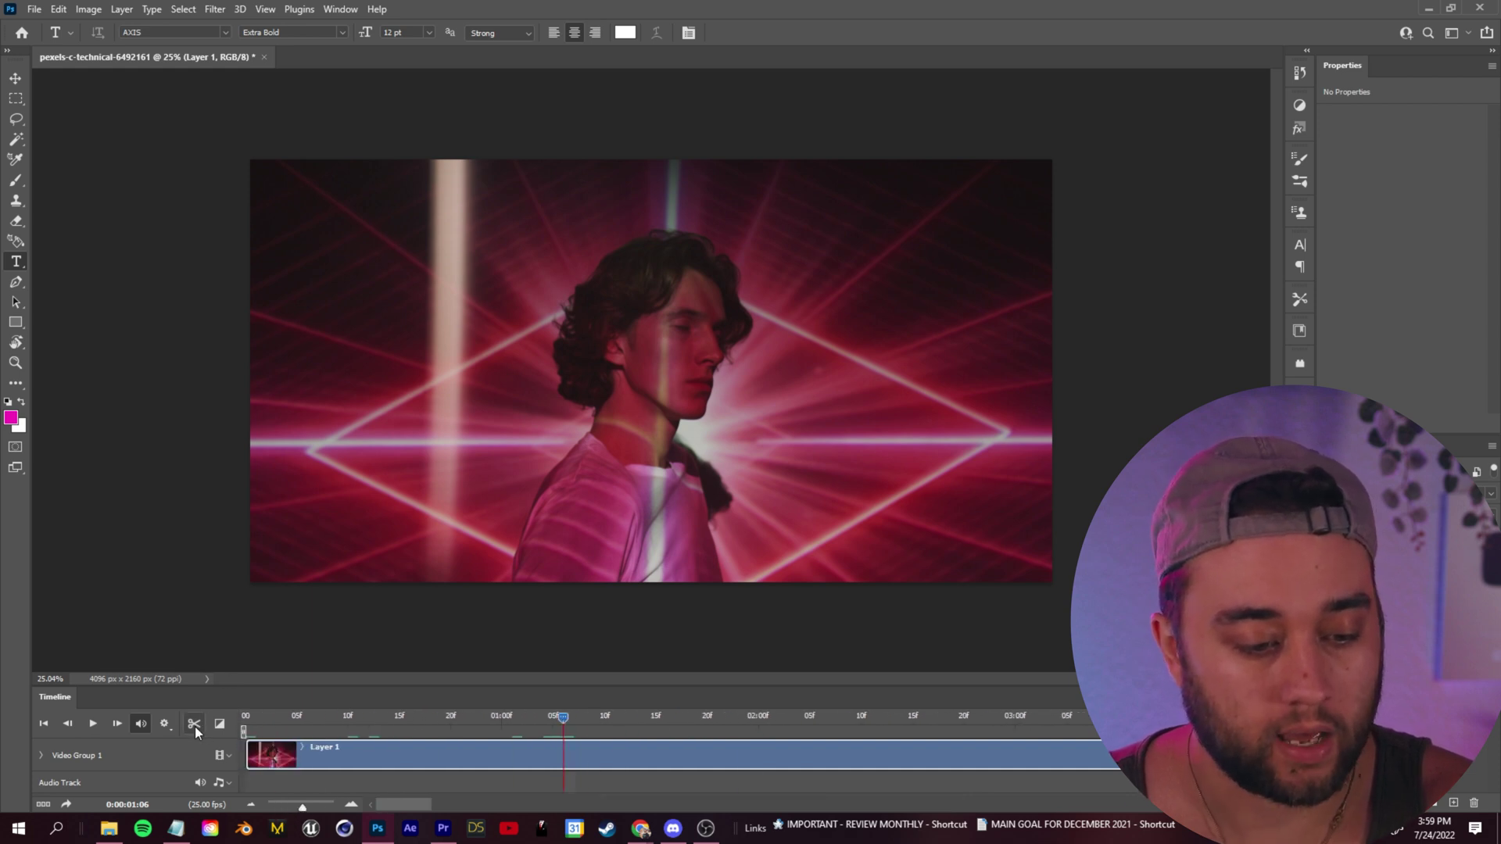
key(ctrl+shift+alt+s)
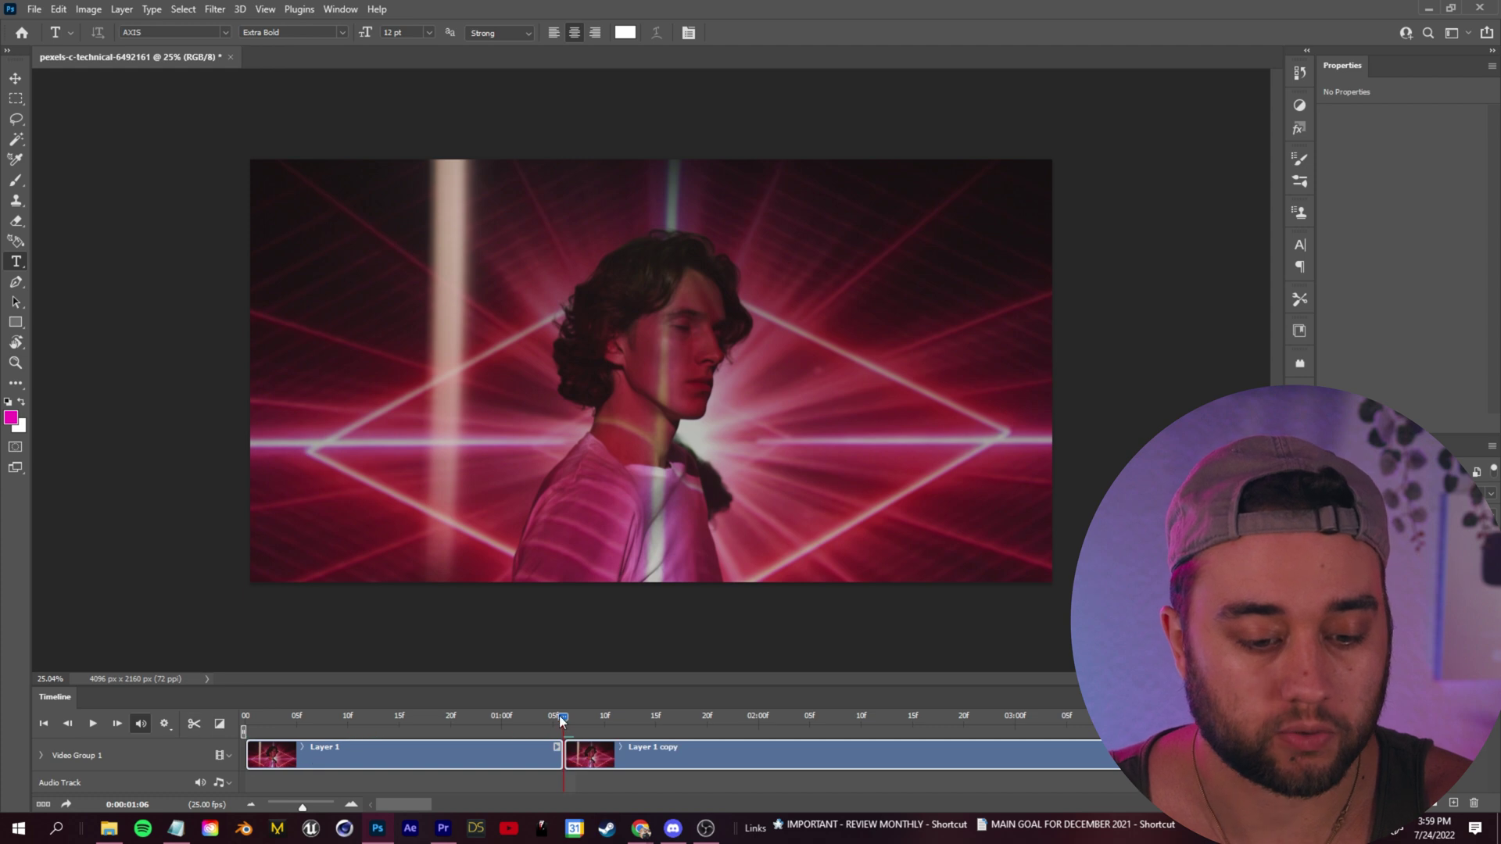
Split the second part of the clip at about 0:00:01:20 to isolate a short middle section.
drag(559, 715, 667, 725)
click(695, 727)
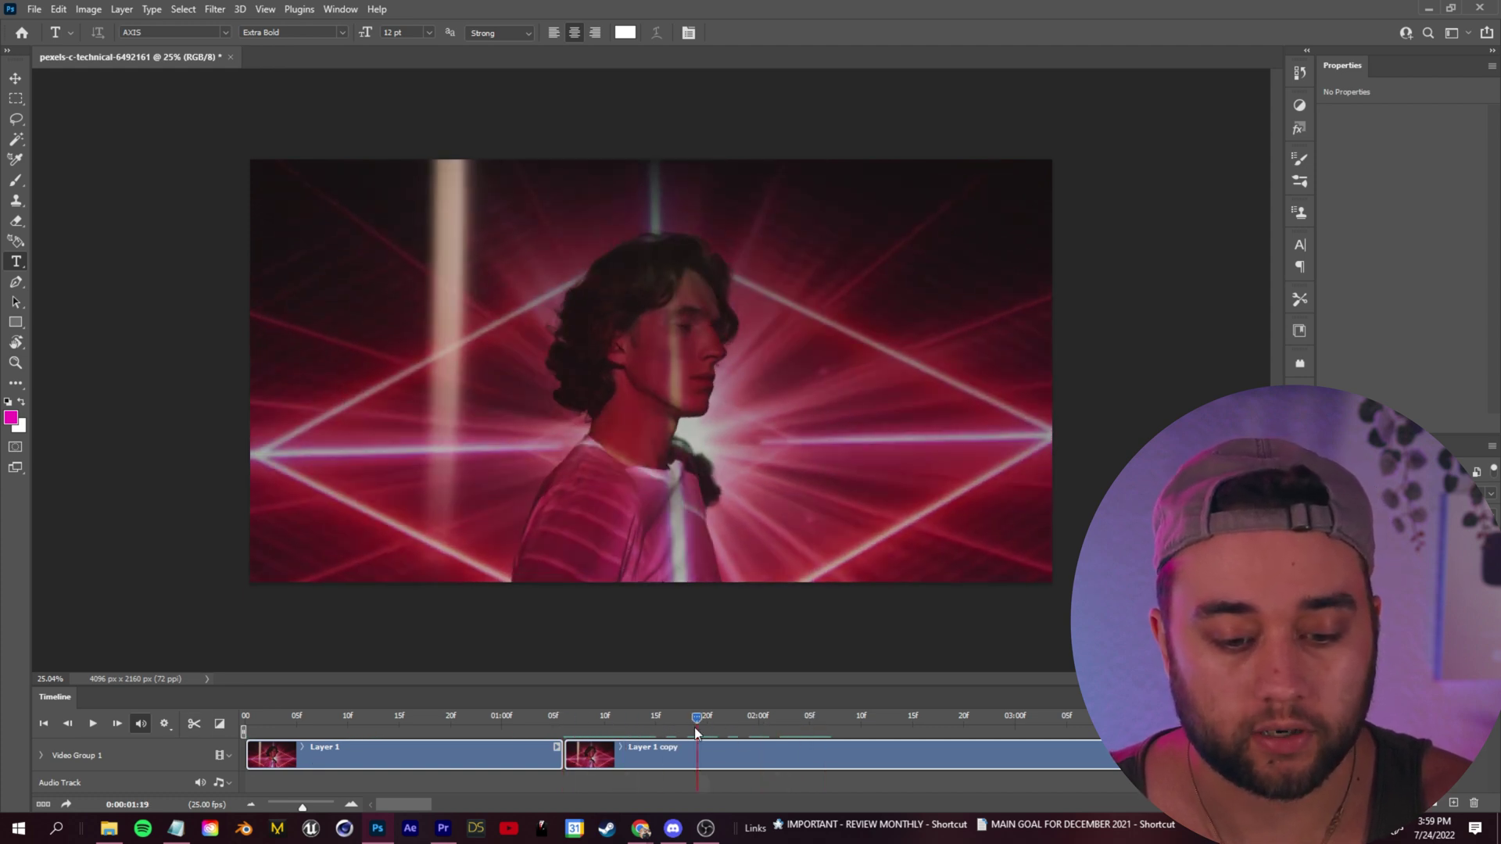
key(ctrl+shift+alt+s)
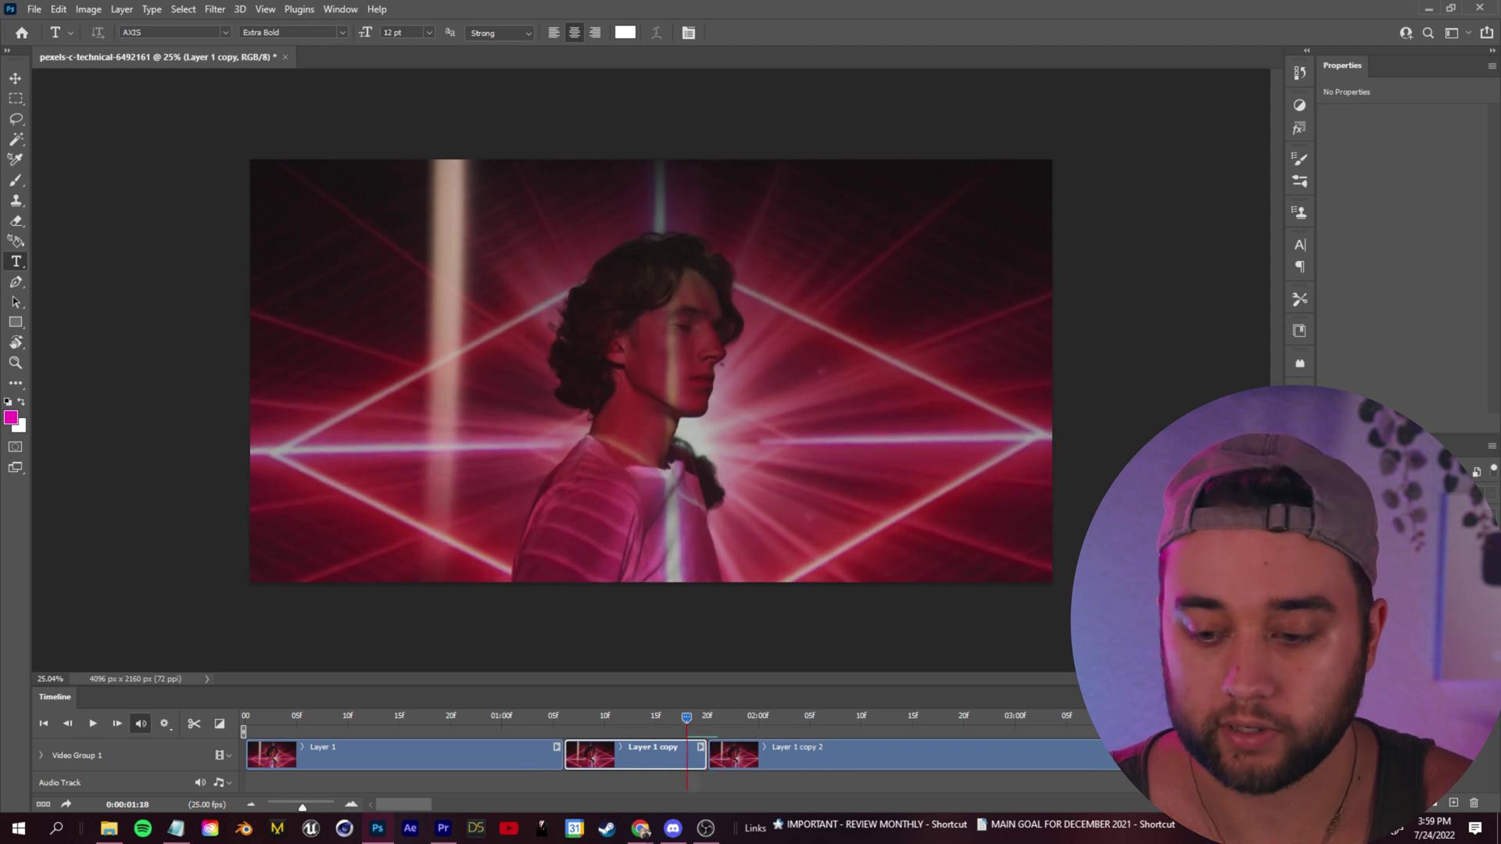
Rename the short middle clip's layer to PIXEL SORT.
click(594, 721)
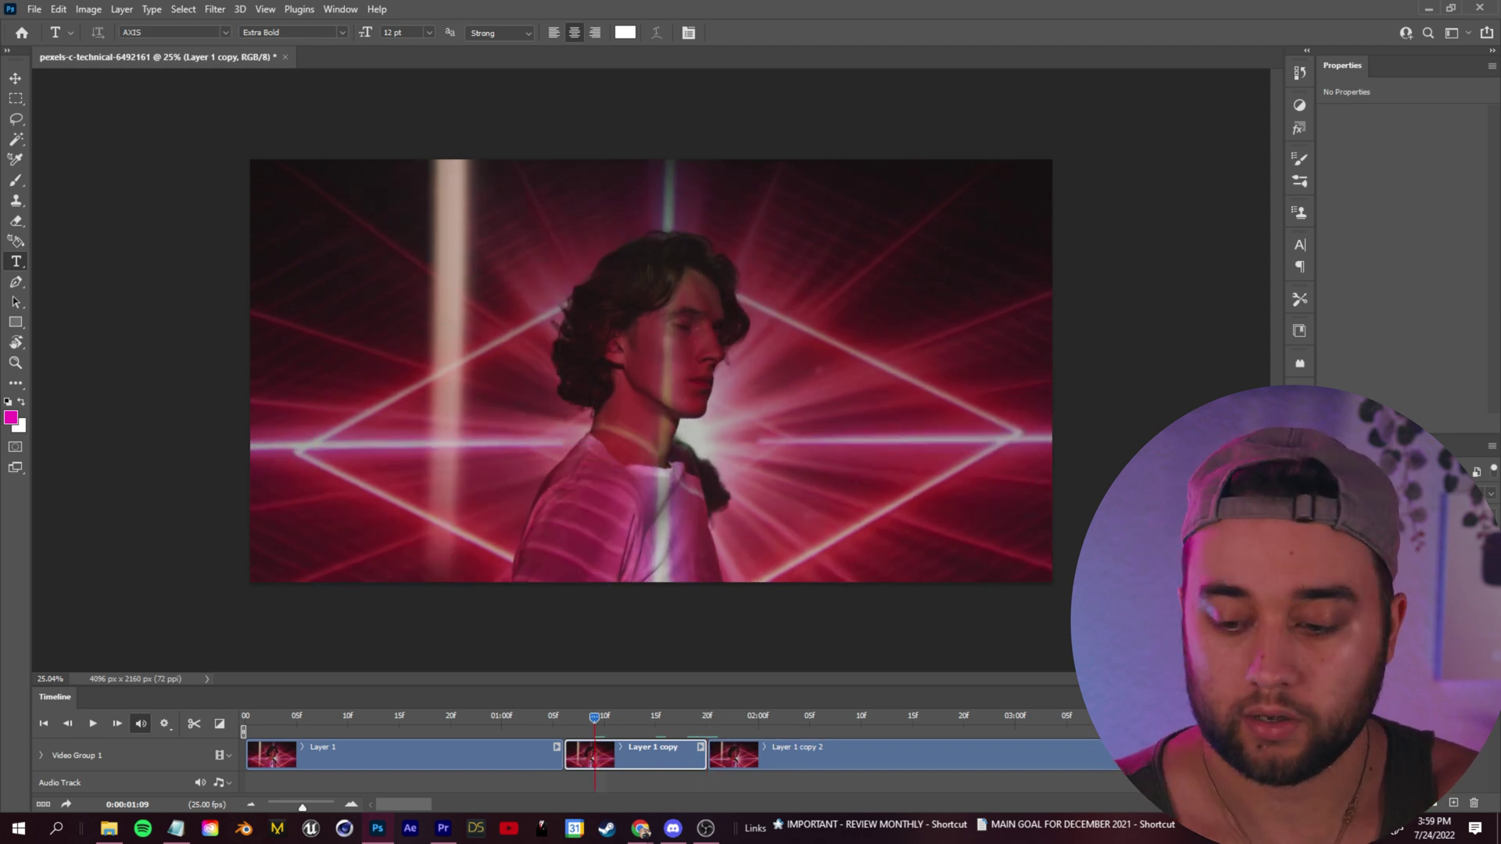
text(PIXEL SORT)
key(Return)
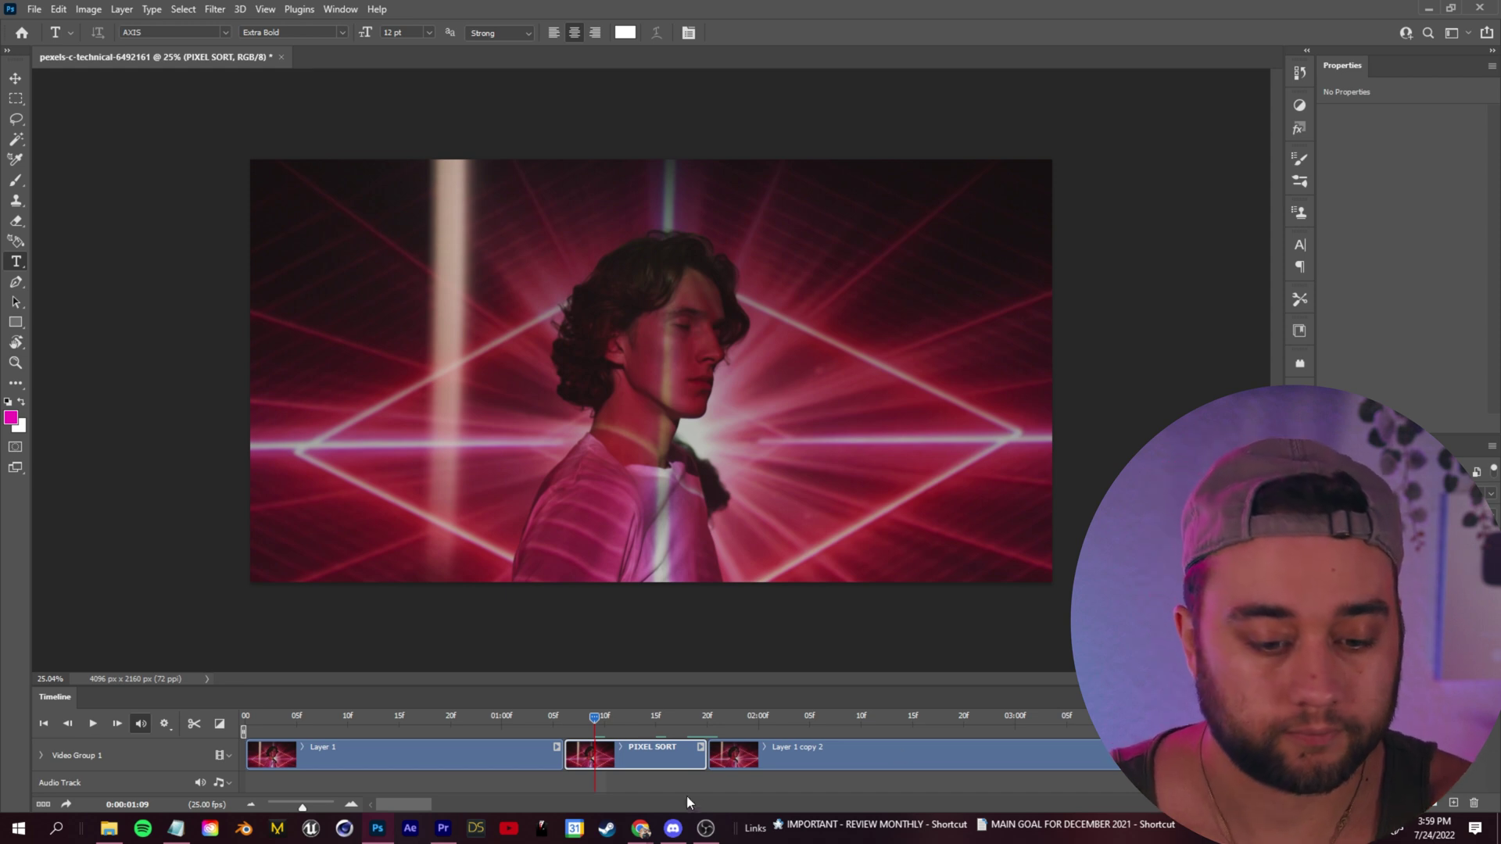
Open the Wind filter on the PIXEL SORT clip's first frame, 0:00:01:06, and set its preview to 25% around the man's face.
drag(595, 724, 562, 729)
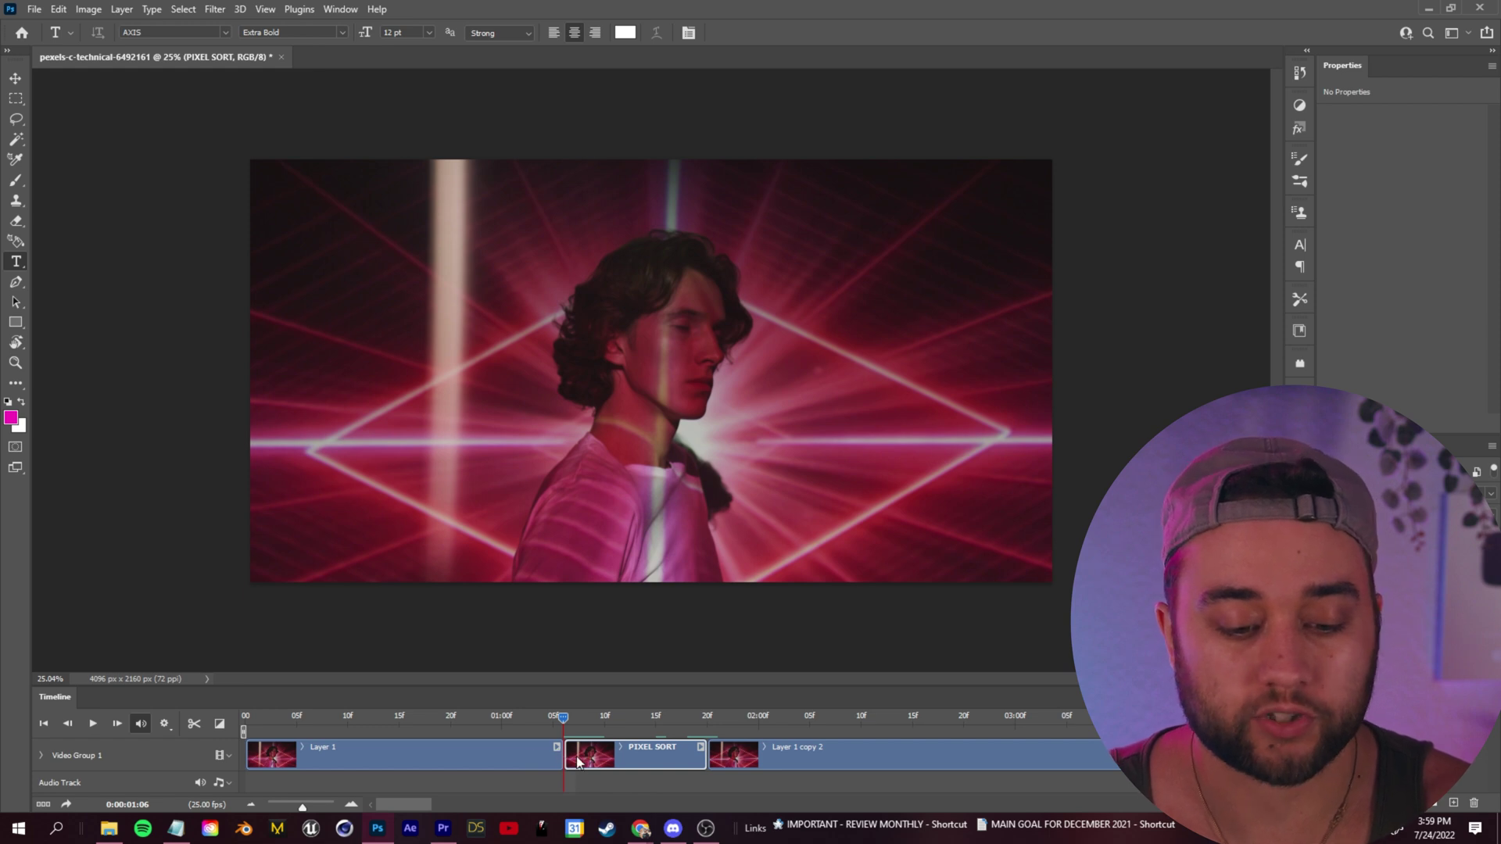
click(216, 10)
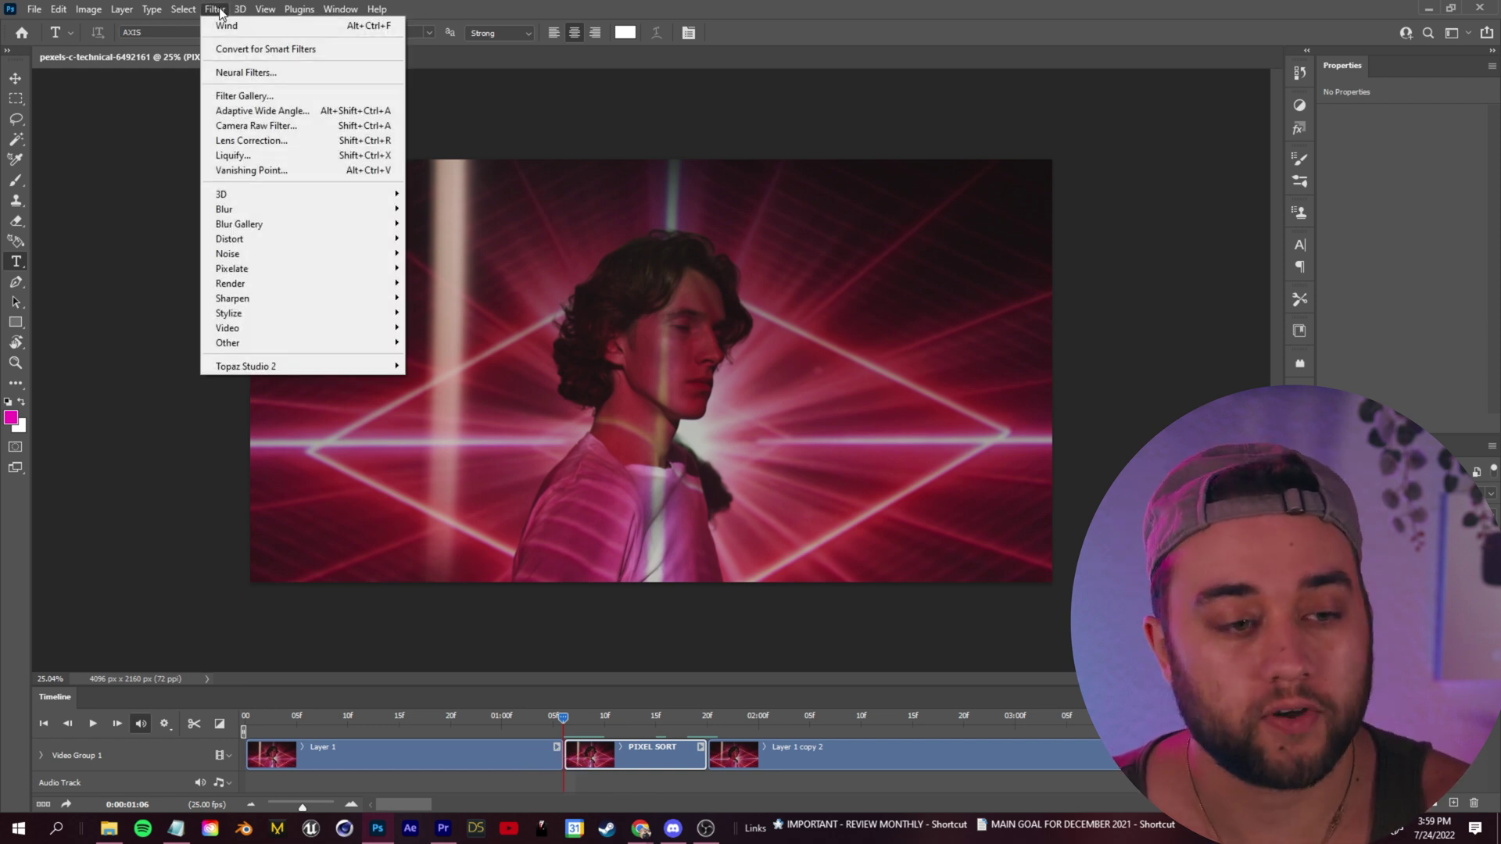
mouse_move(262, 314)
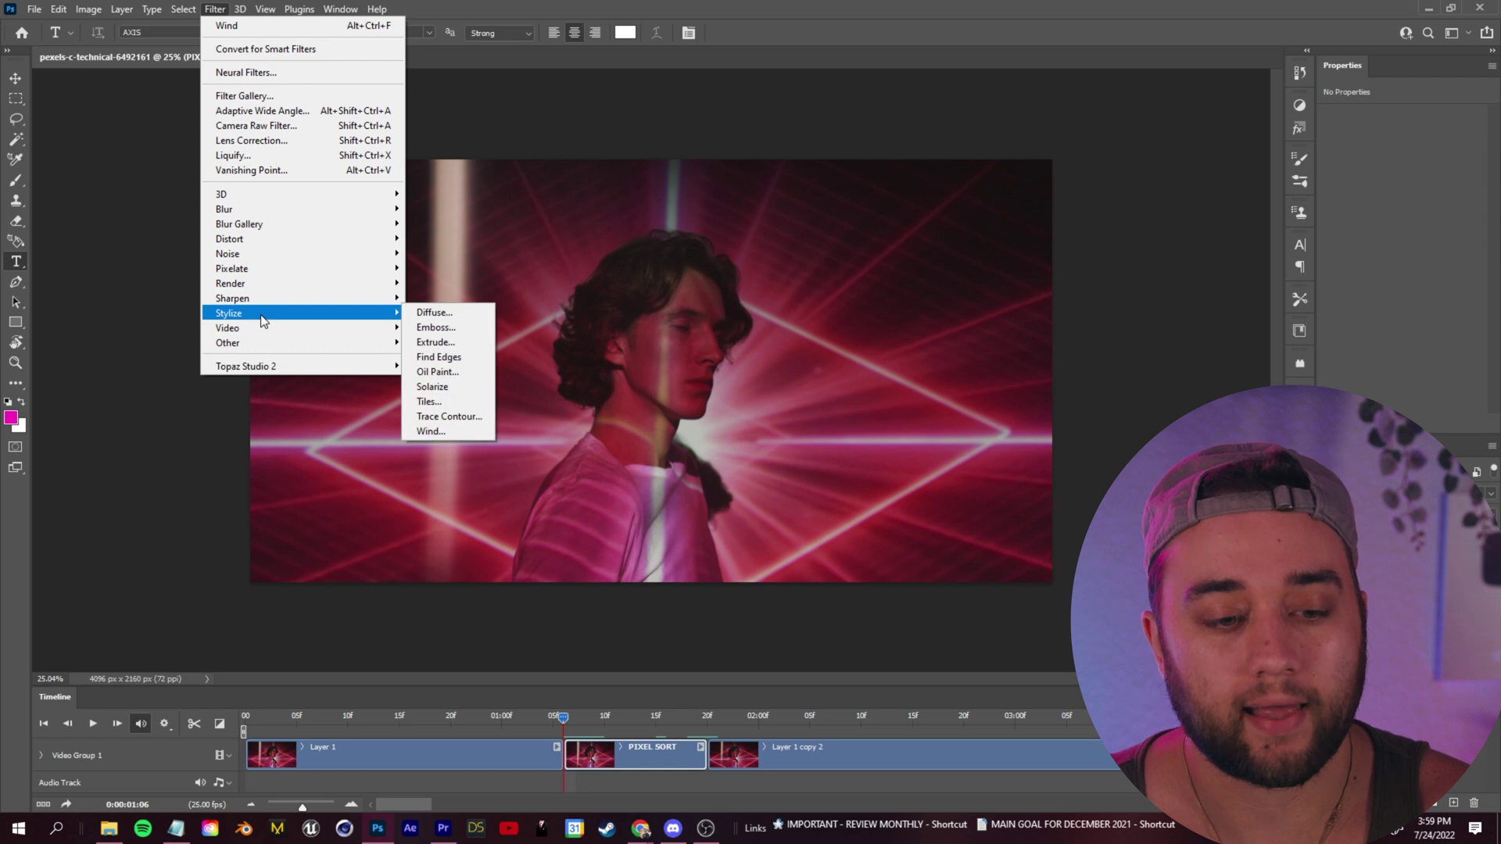
click(441, 432)
click(1019, 353)
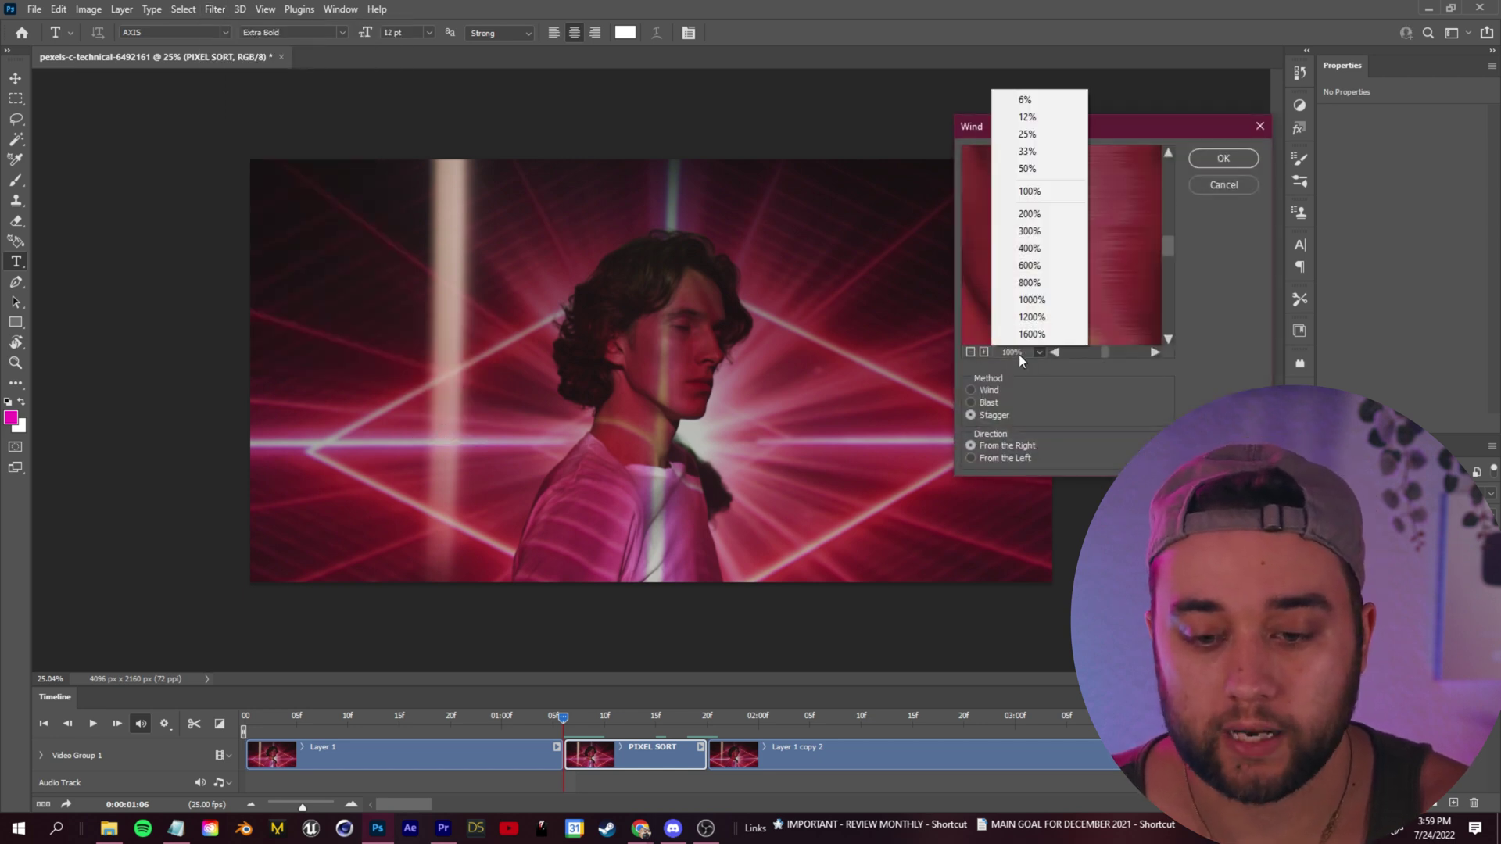
click(1048, 141)
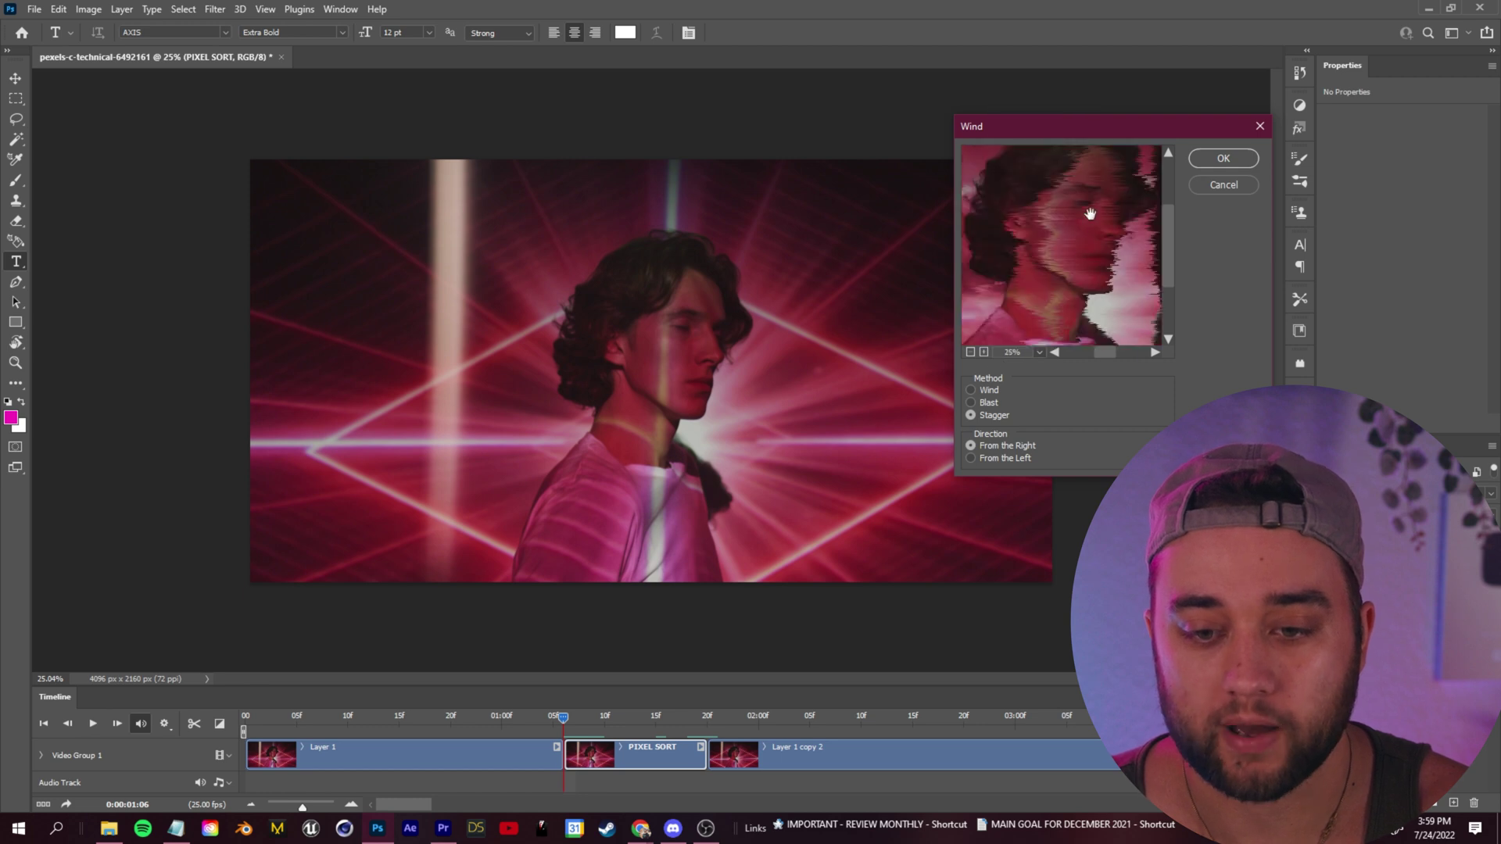
drag(1053, 237, 1039, 264)
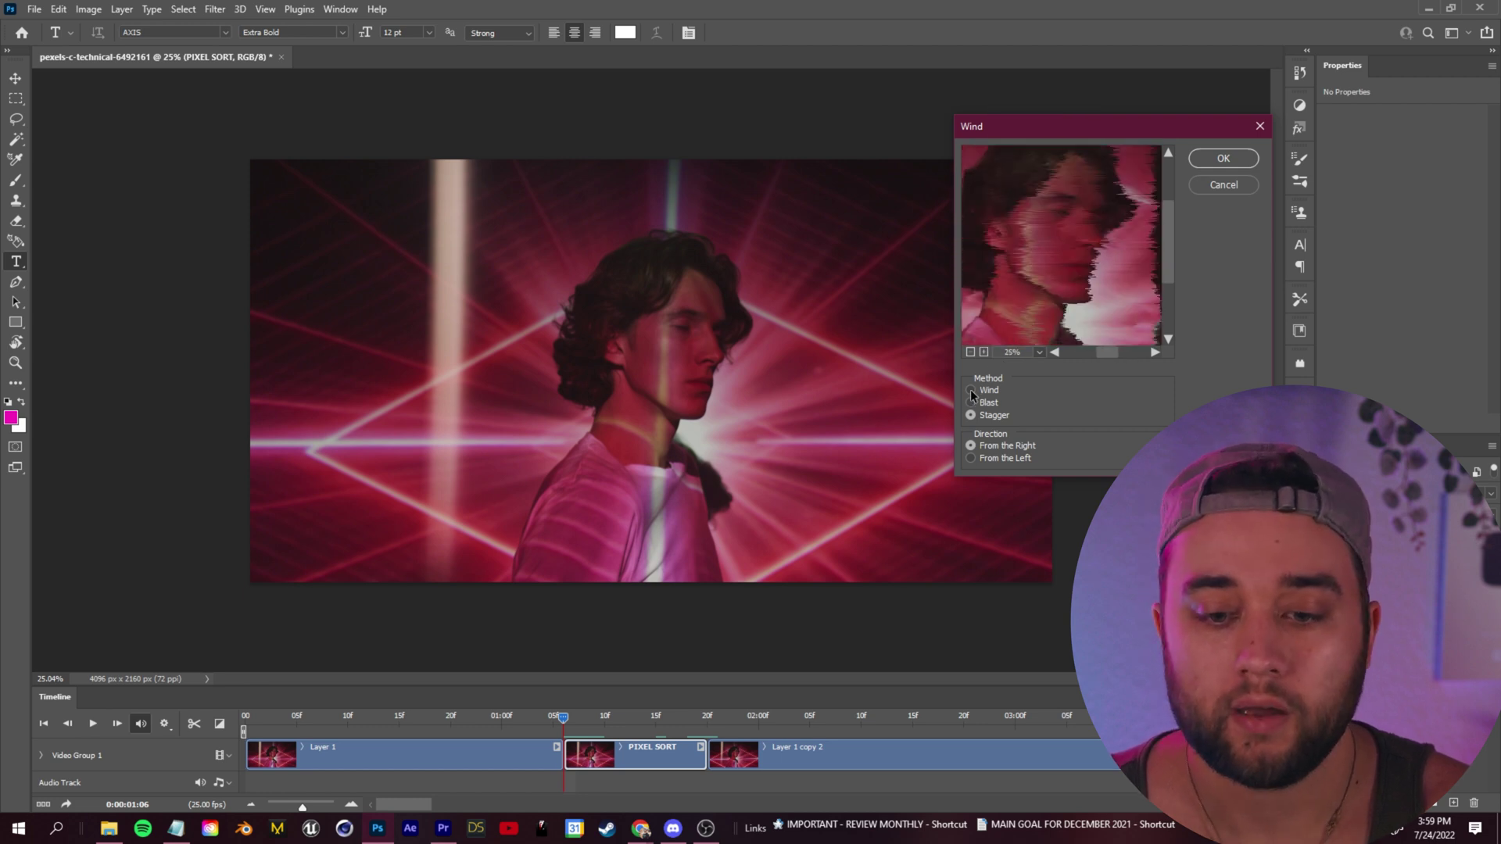
drag(1008, 126, 766, 149)
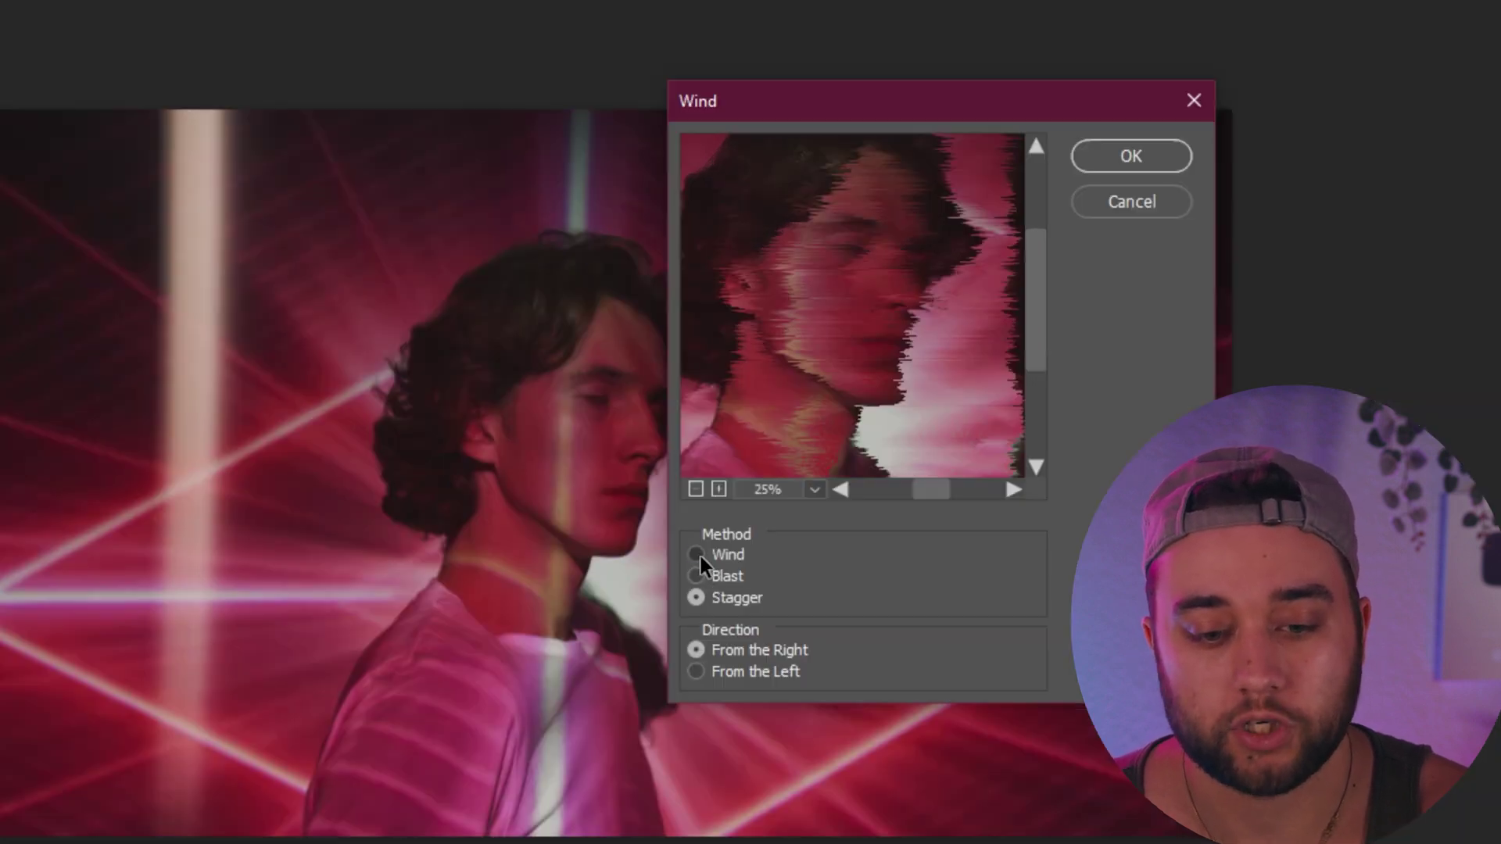
Compare the Wind methods and directions in the preview, and apply the filter with Stagger from the Right.
click(740, 418)
click(696, 576)
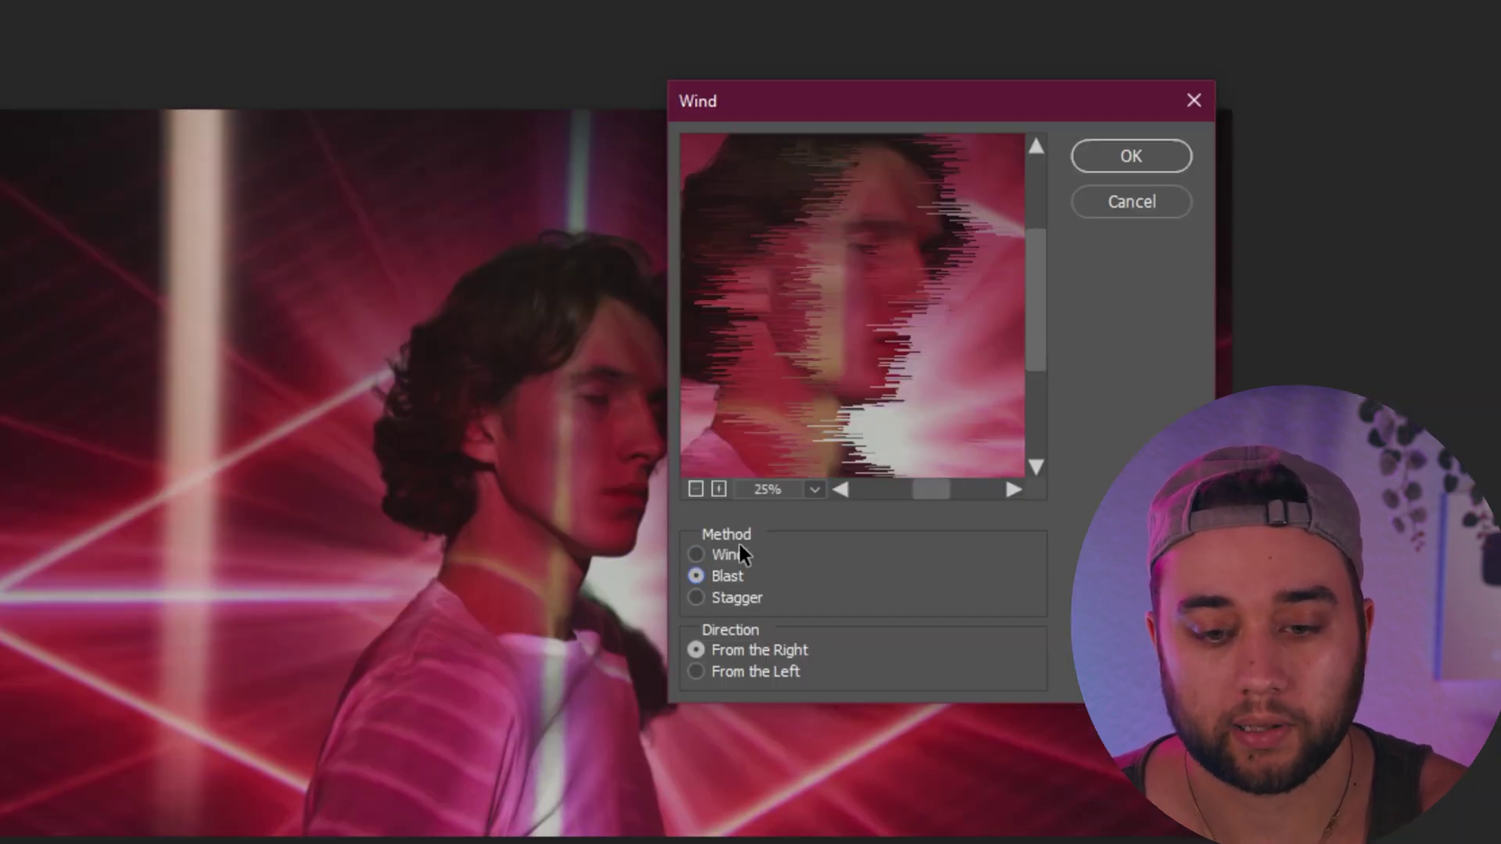
click(696, 599)
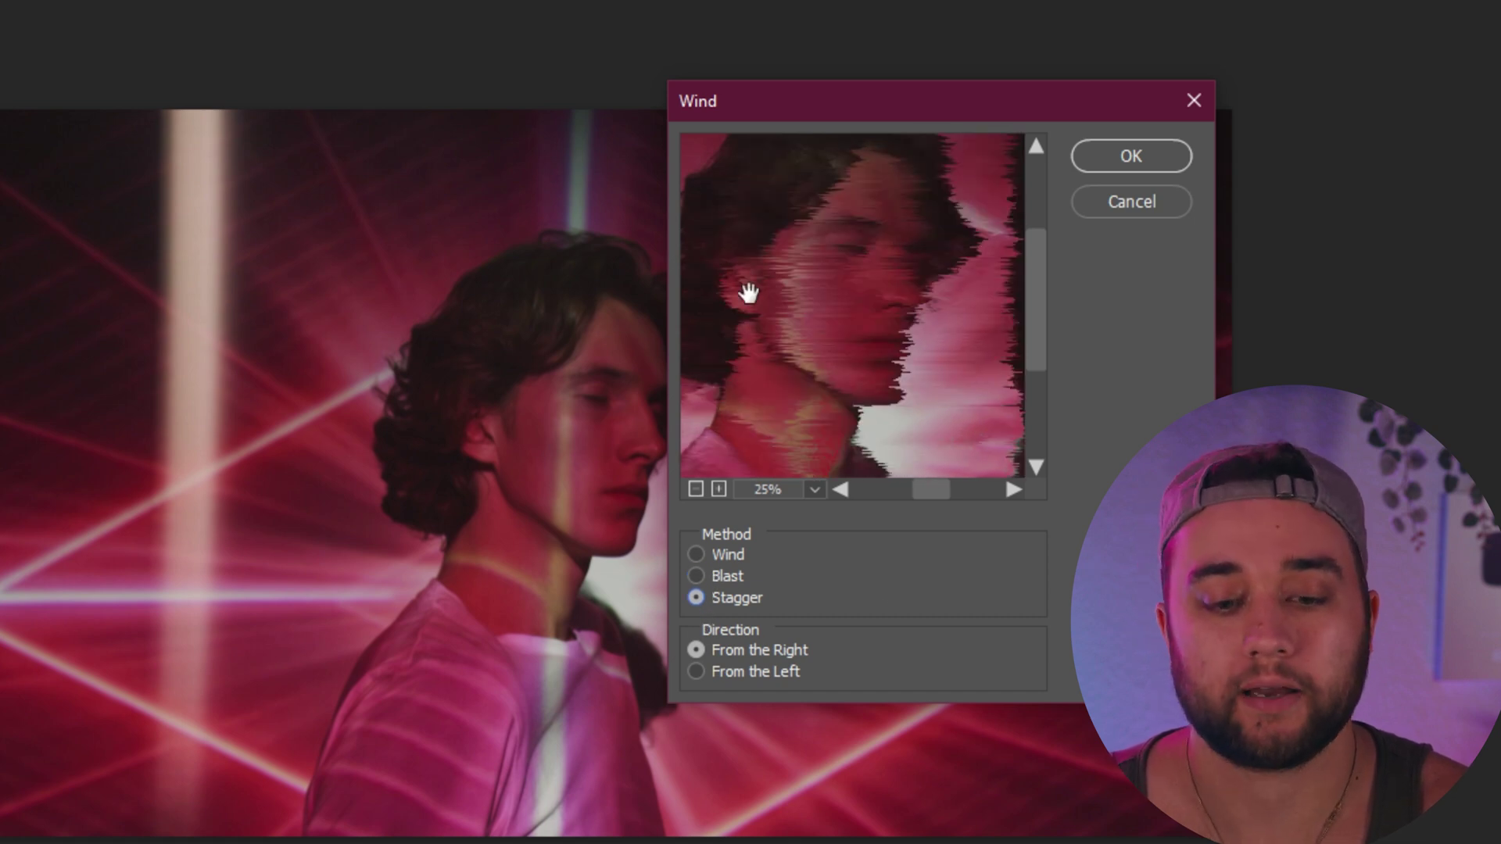
click(695, 672)
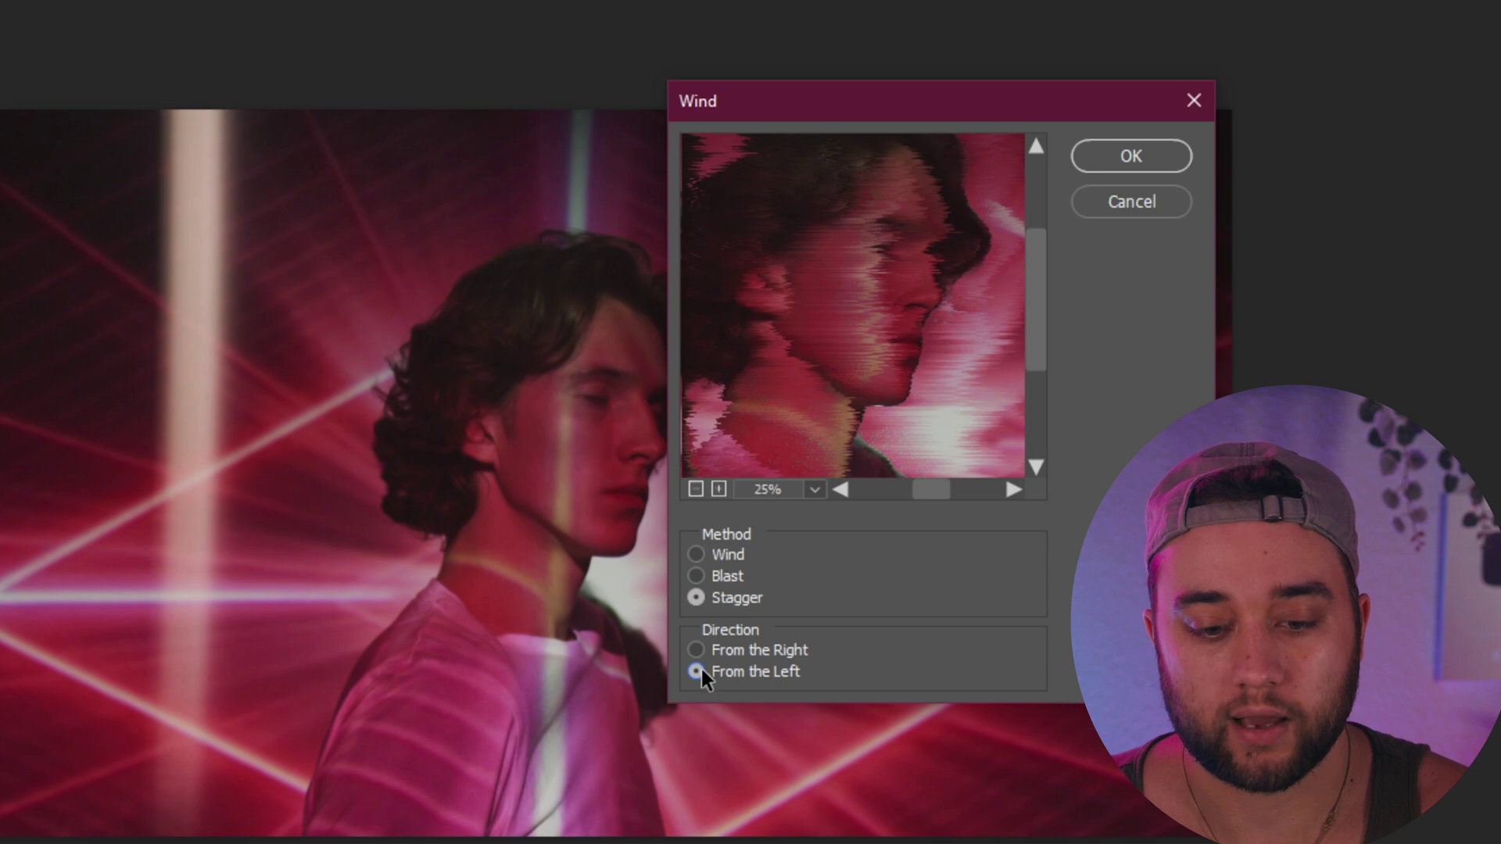
click(697, 650)
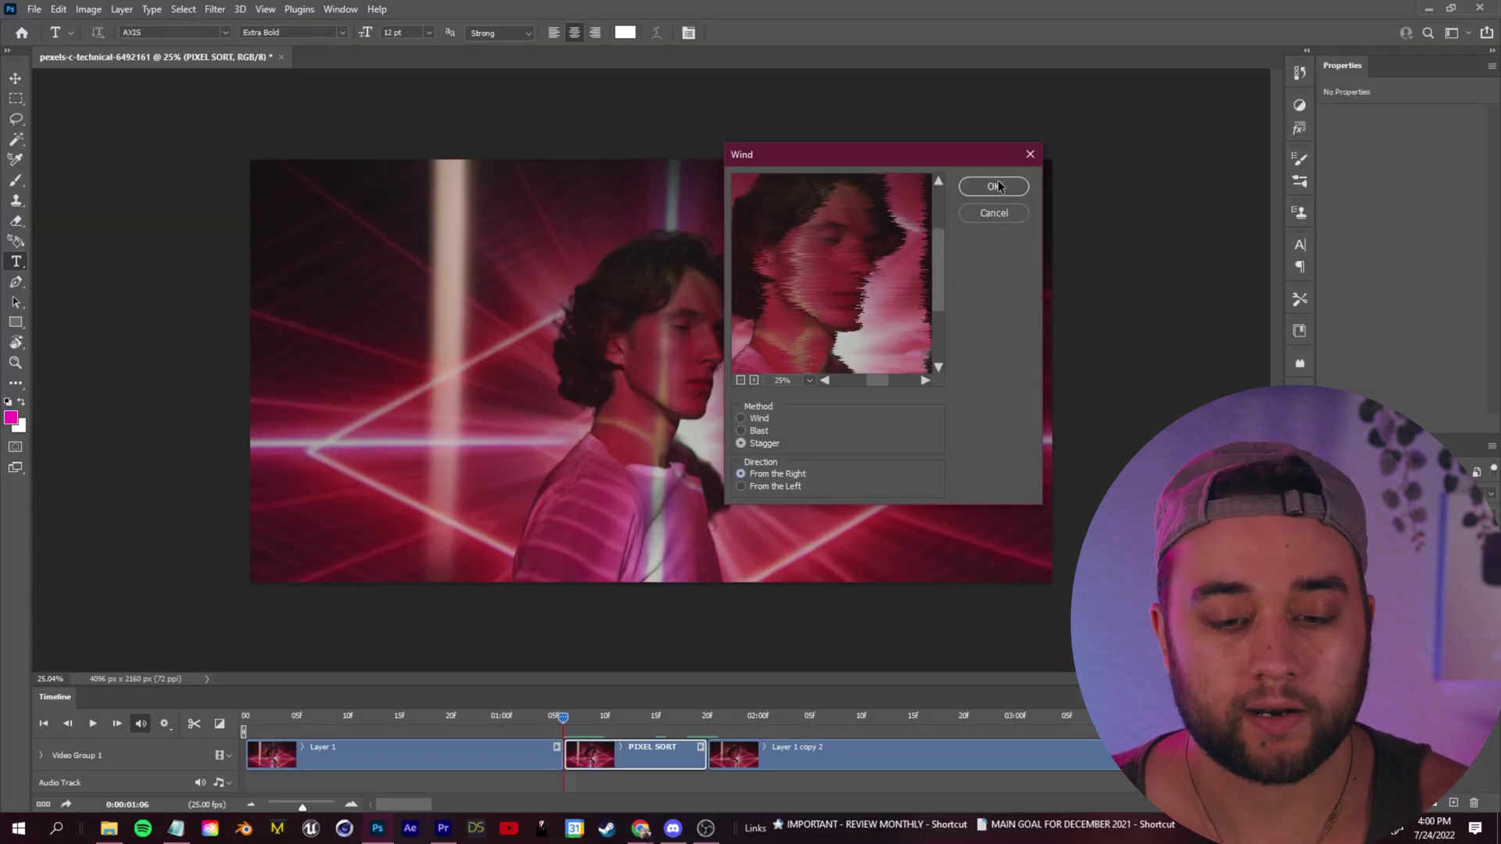
click(995, 186)
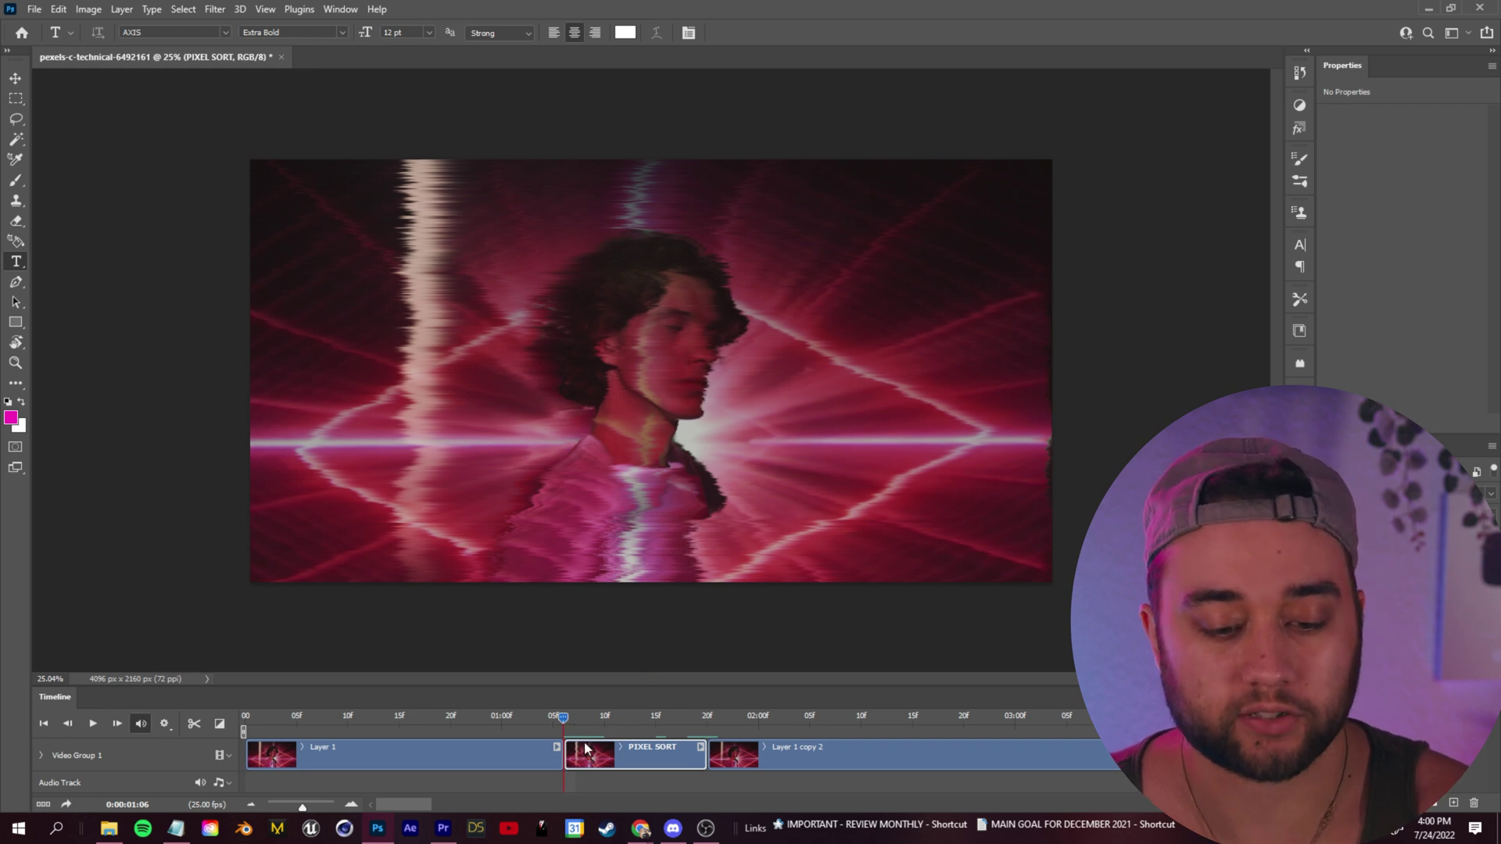
Compare the filtered frame 0:00:01:06 with the adjacent unfiltered one, ending on 0:00:01:07.
key(Right)
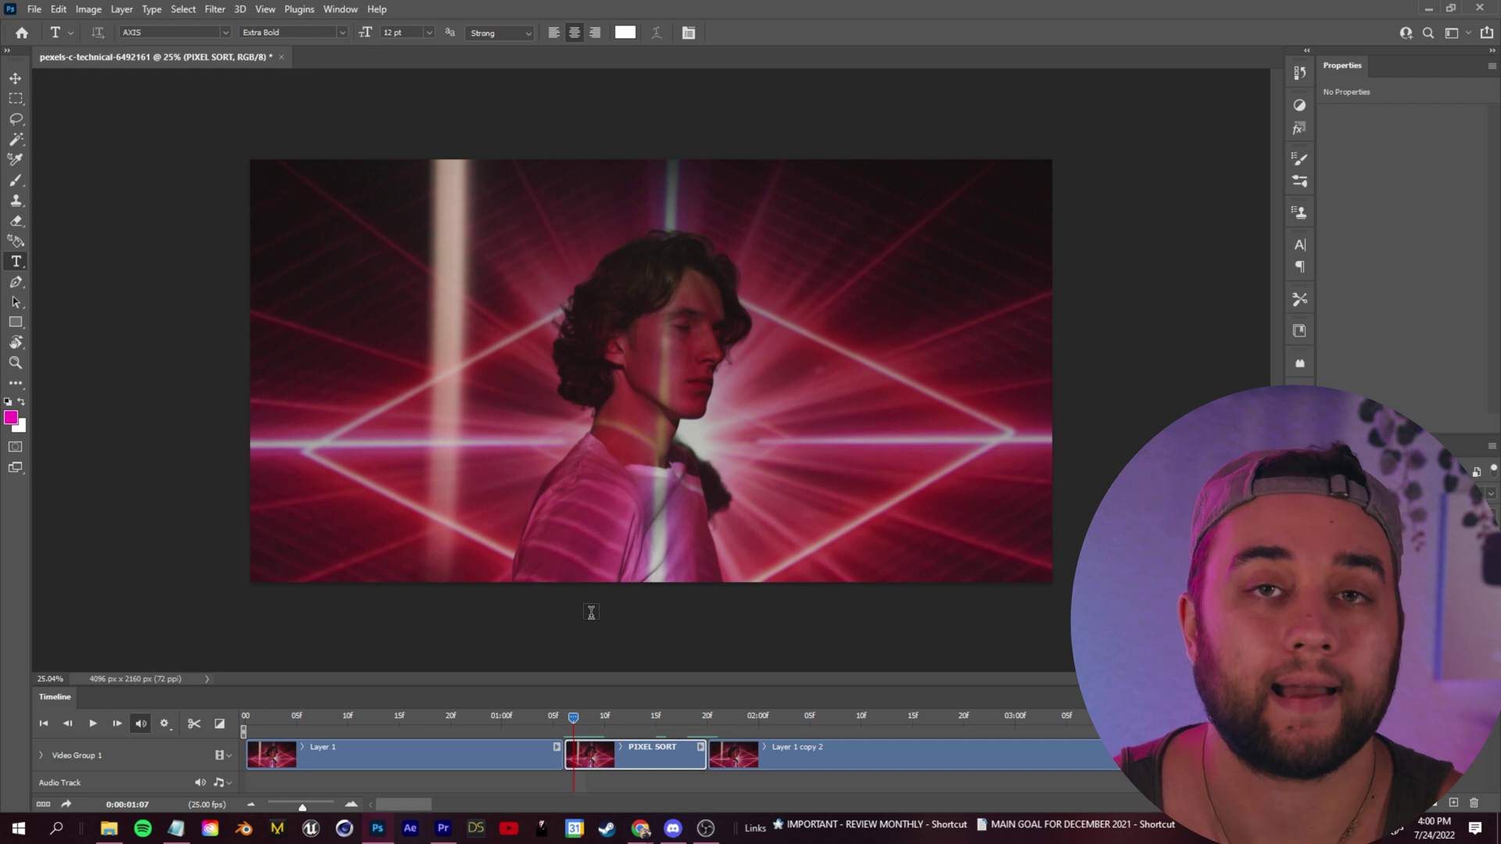
key(Left)
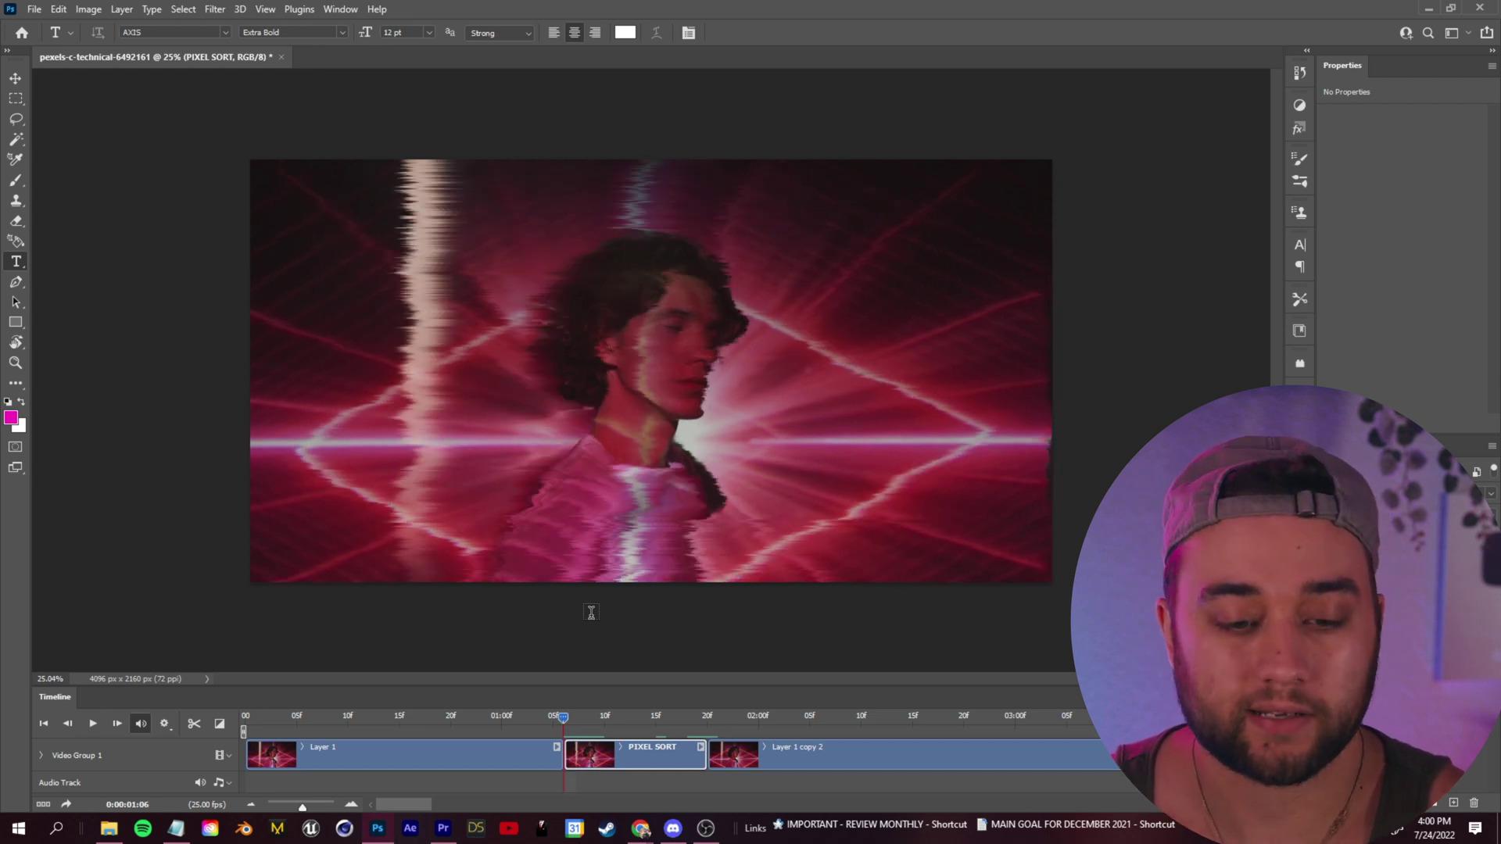
key(Right)
key(Left)
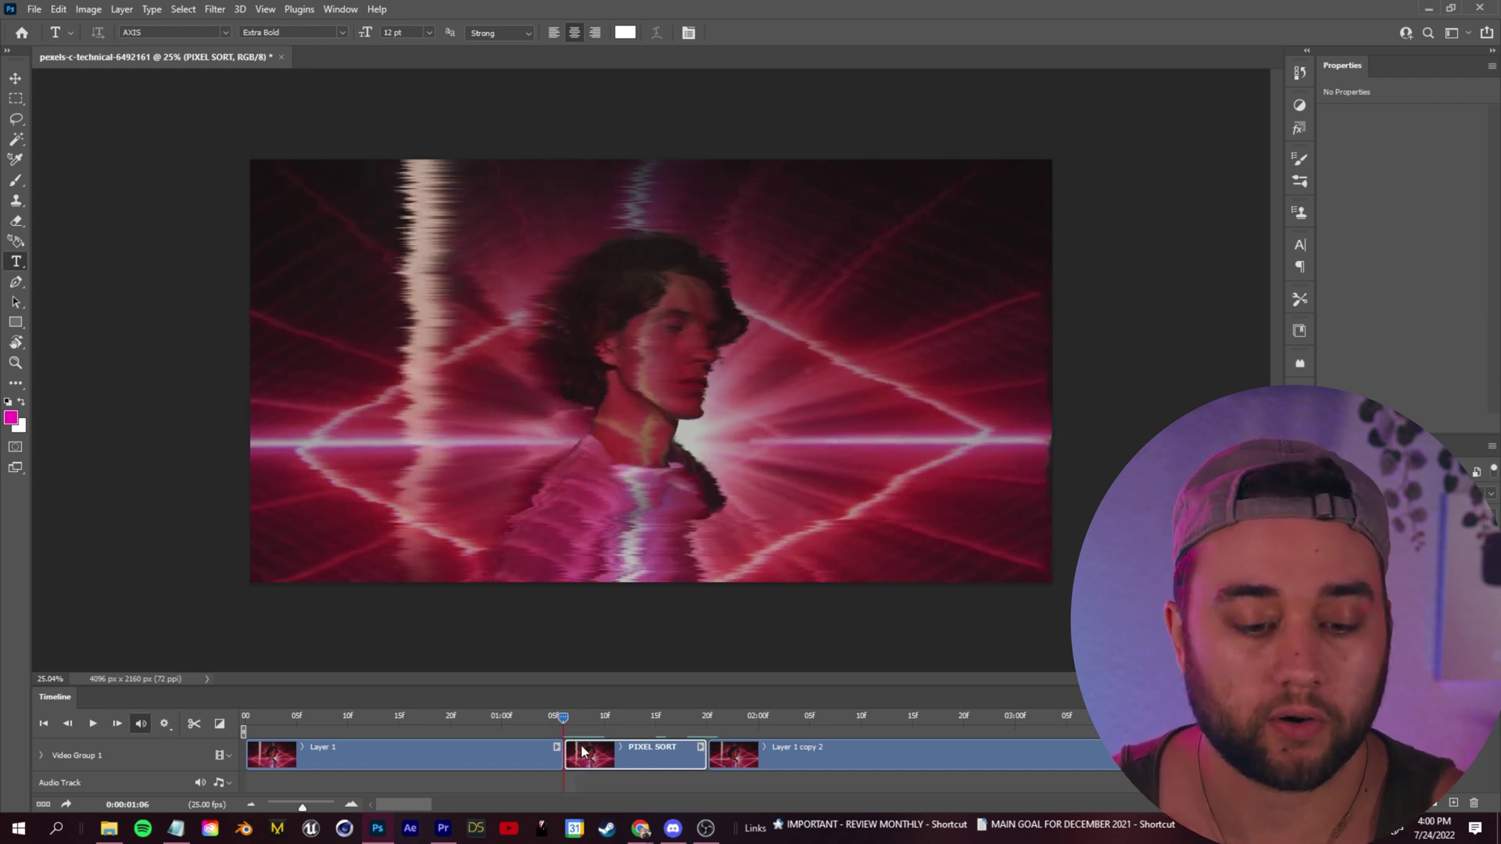
key(Right)
key(Left)
key(Right)
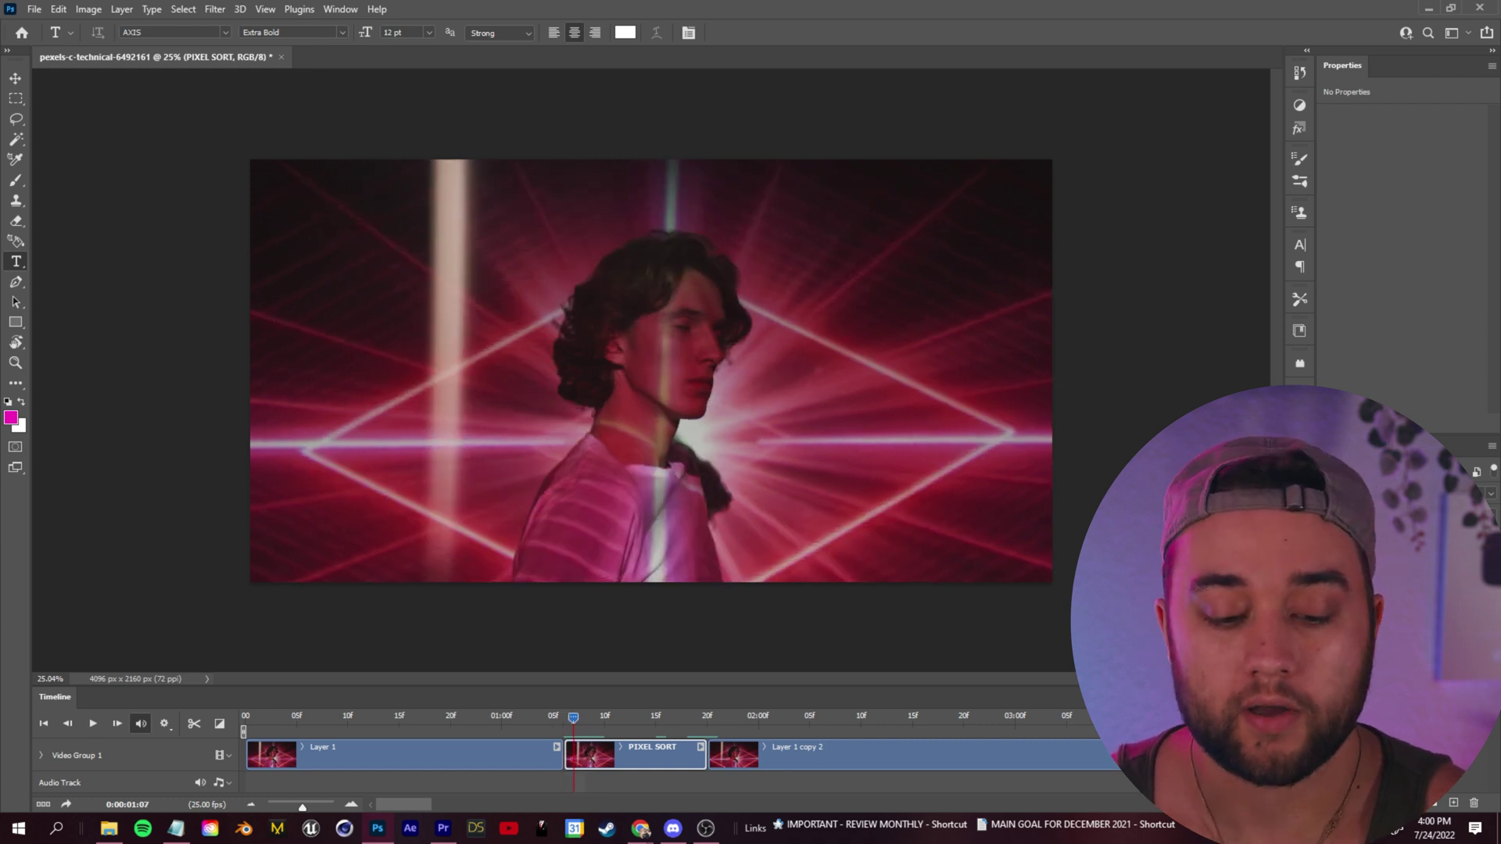
Apply the last-used Wind filter twice to frame 0:00:01:07 of the PIXEL SORT clip.
click(221, 11)
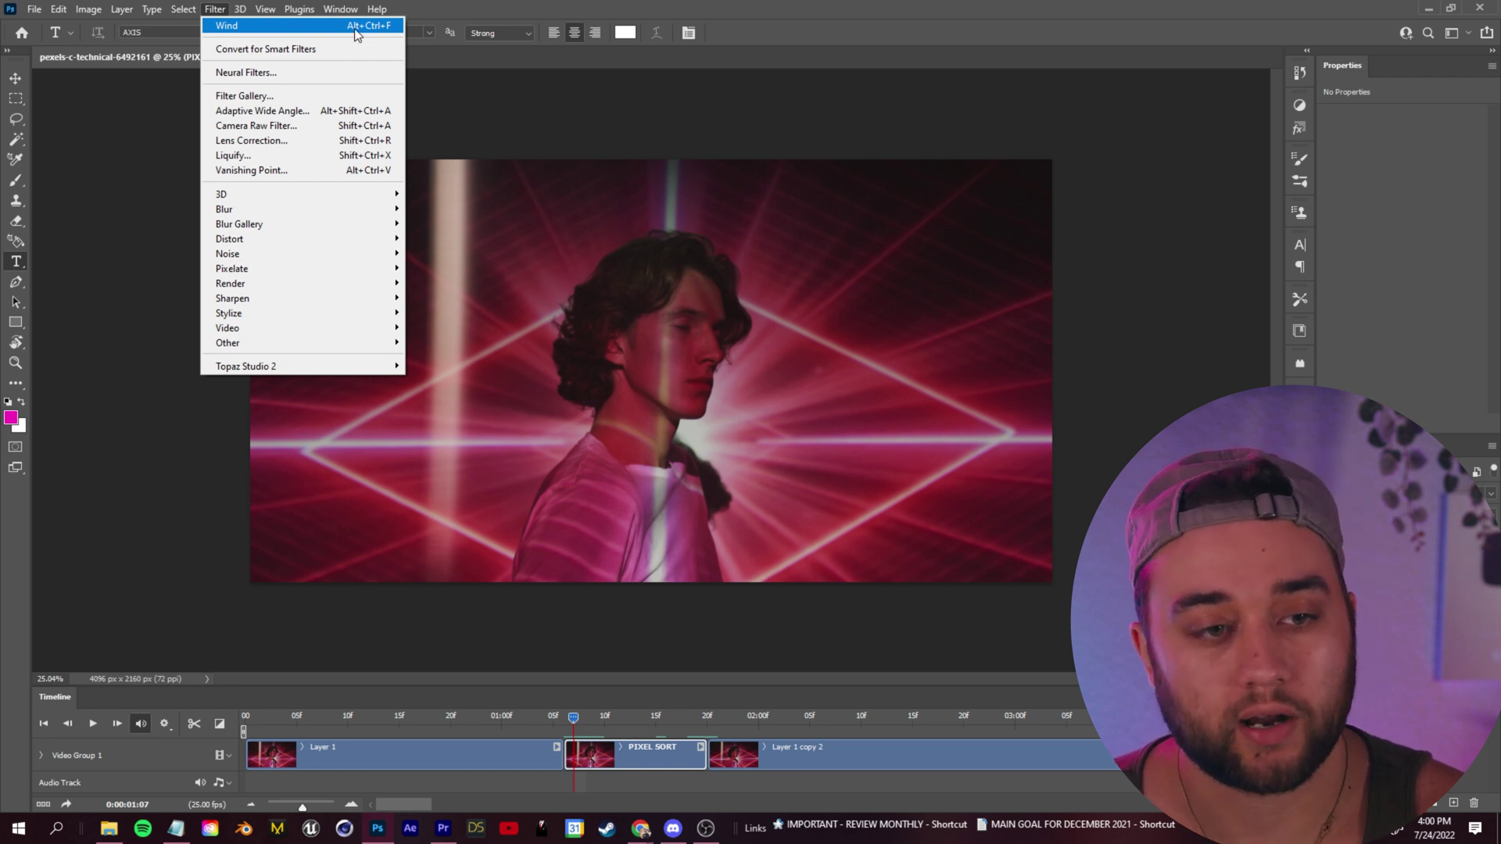
click(307, 26)
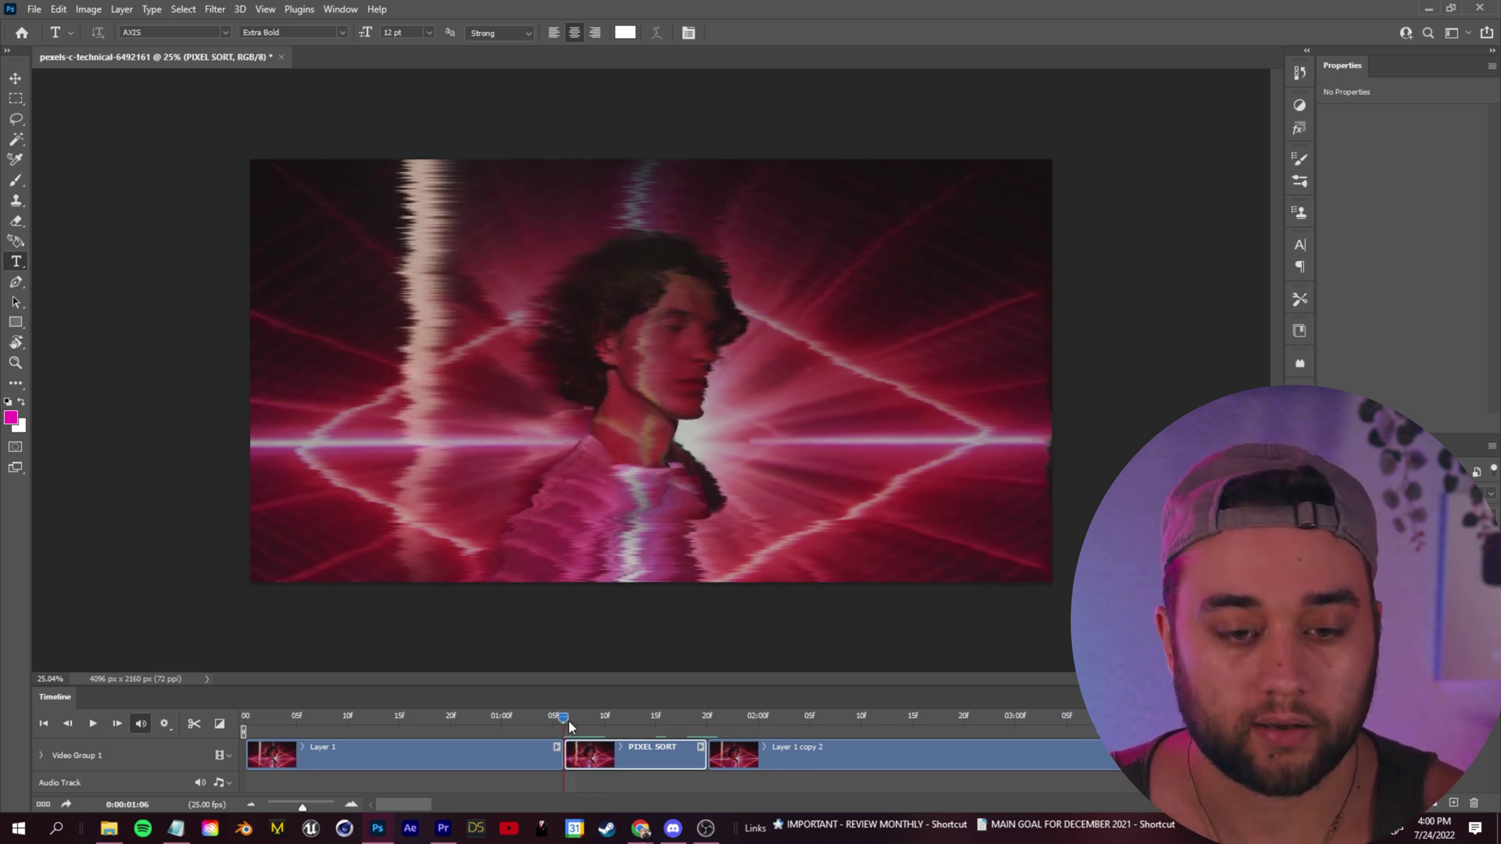
click(215, 9)
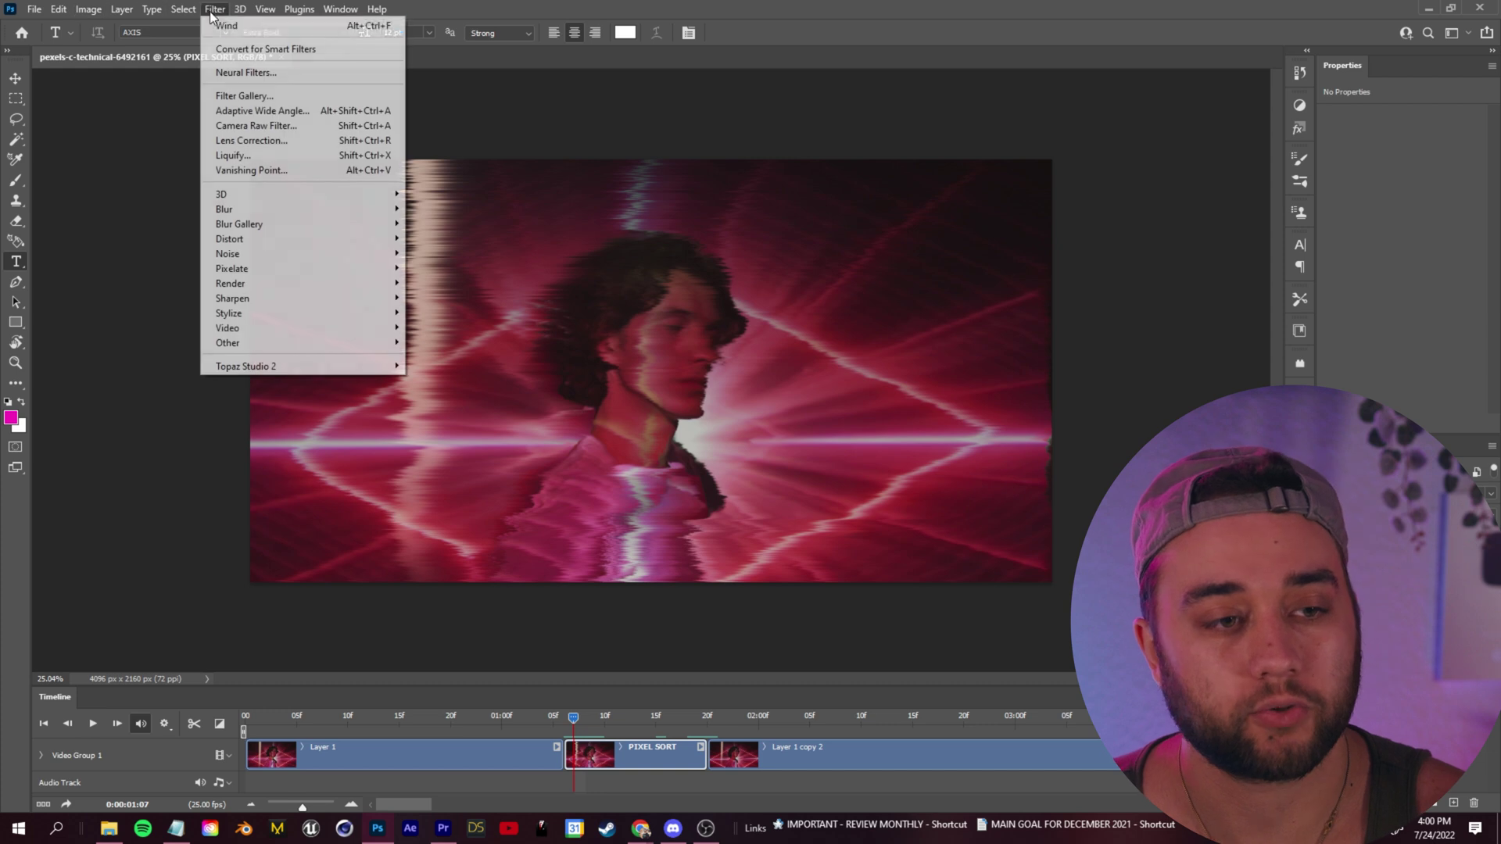
click(223, 26)
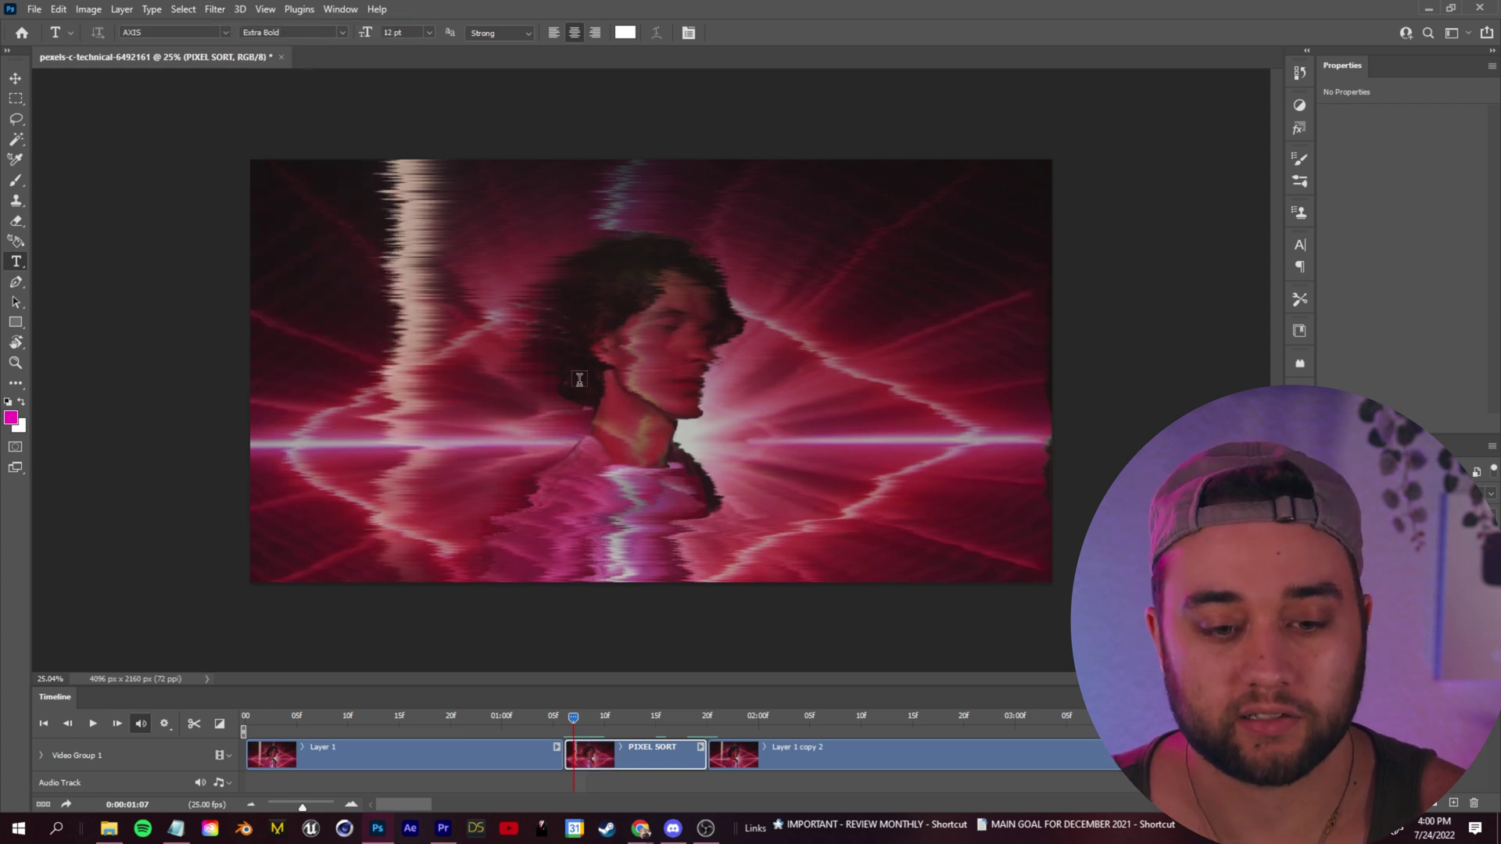
Move to frame 0:00:01:08 and repeat the last Wind filter until its distortion is stronger than on the previous frame.
drag(573, 720, 570, 719)
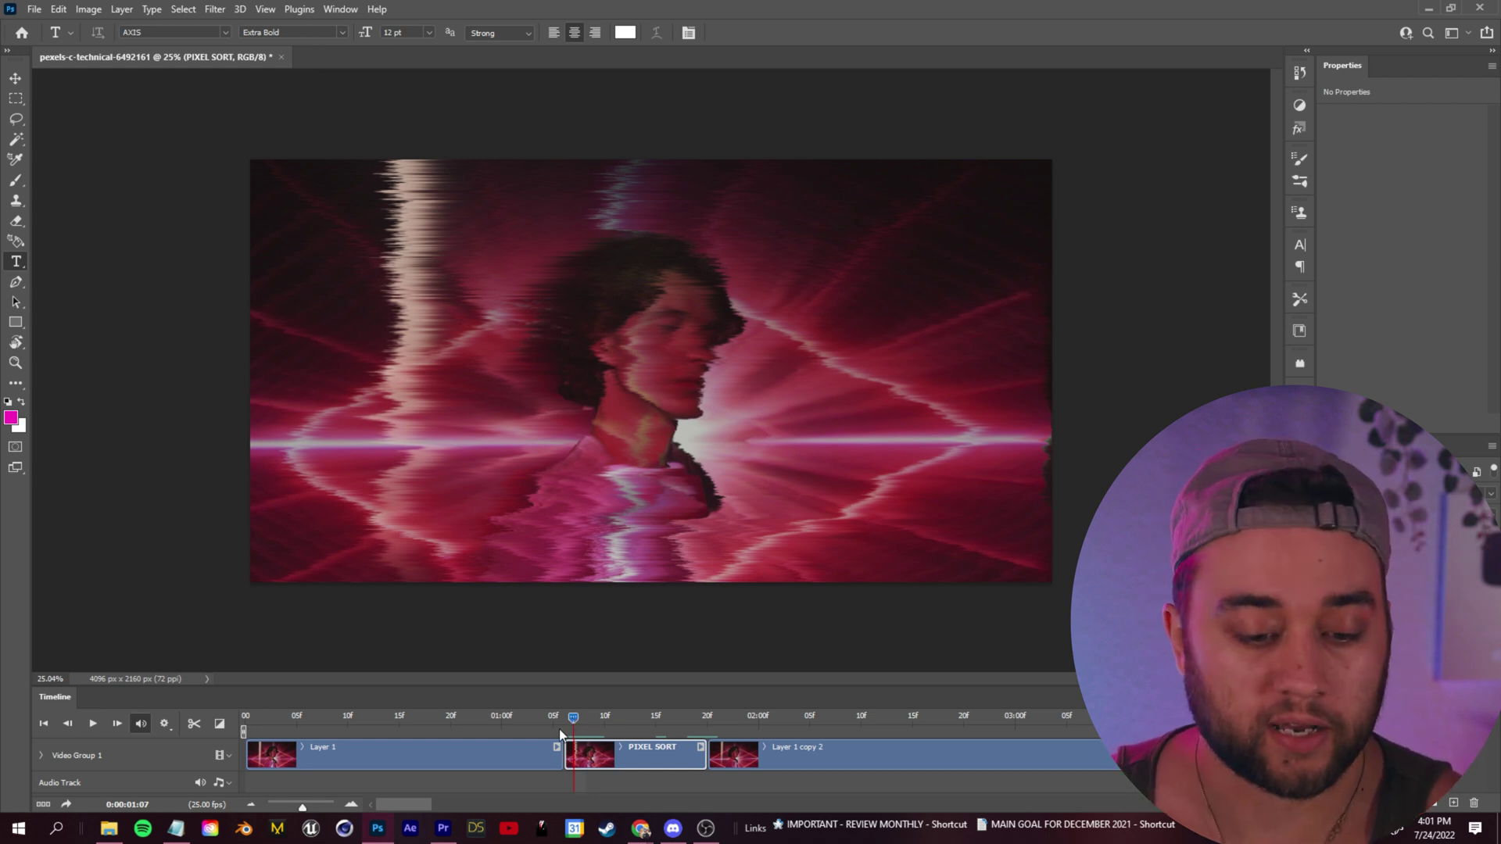
key(Right)
key(Left)
key(Right)
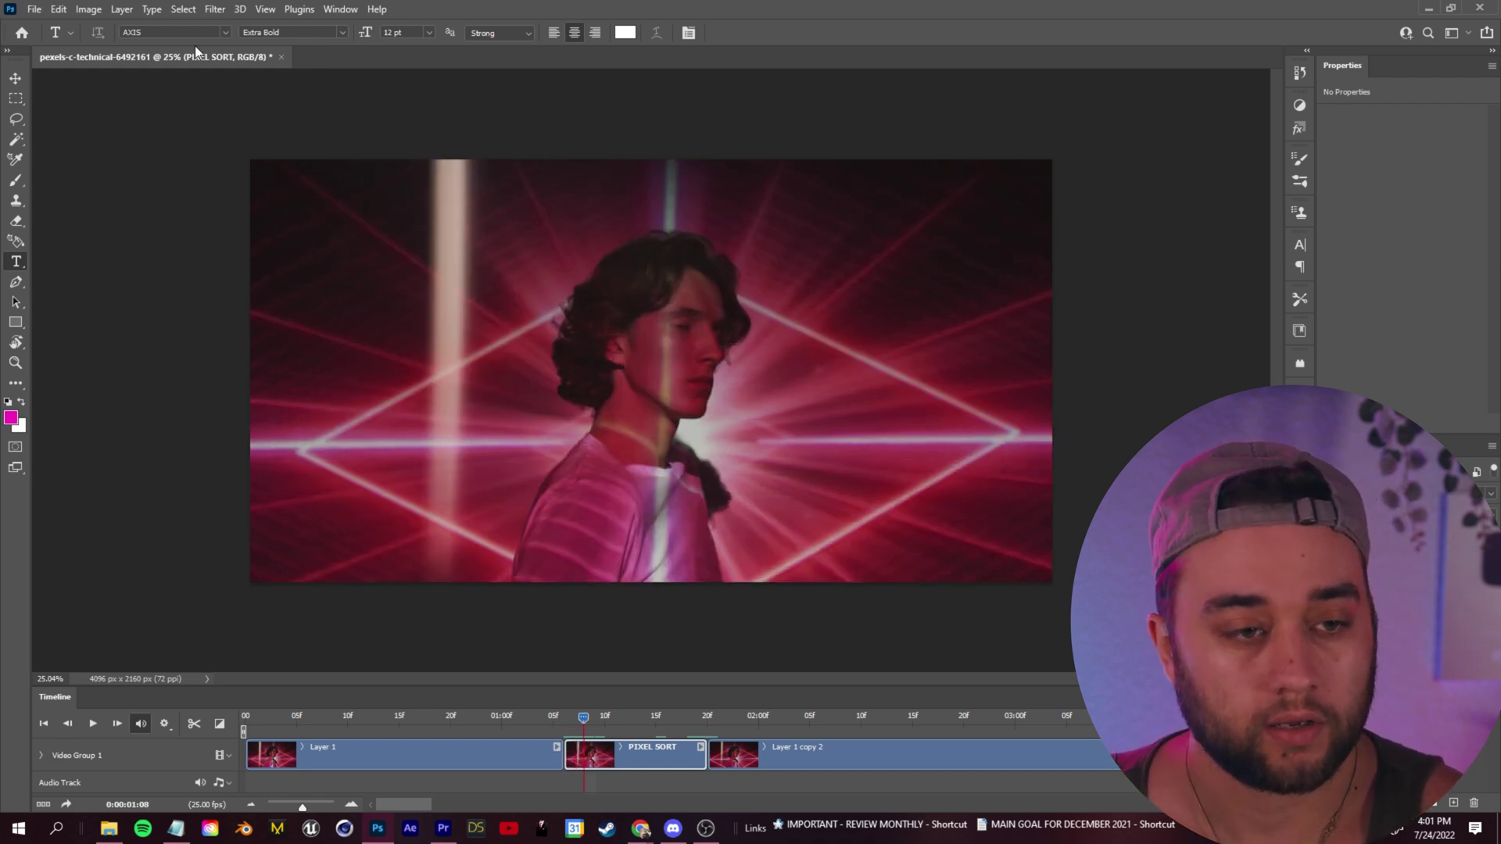
click(216, 9)
click(674, 6)
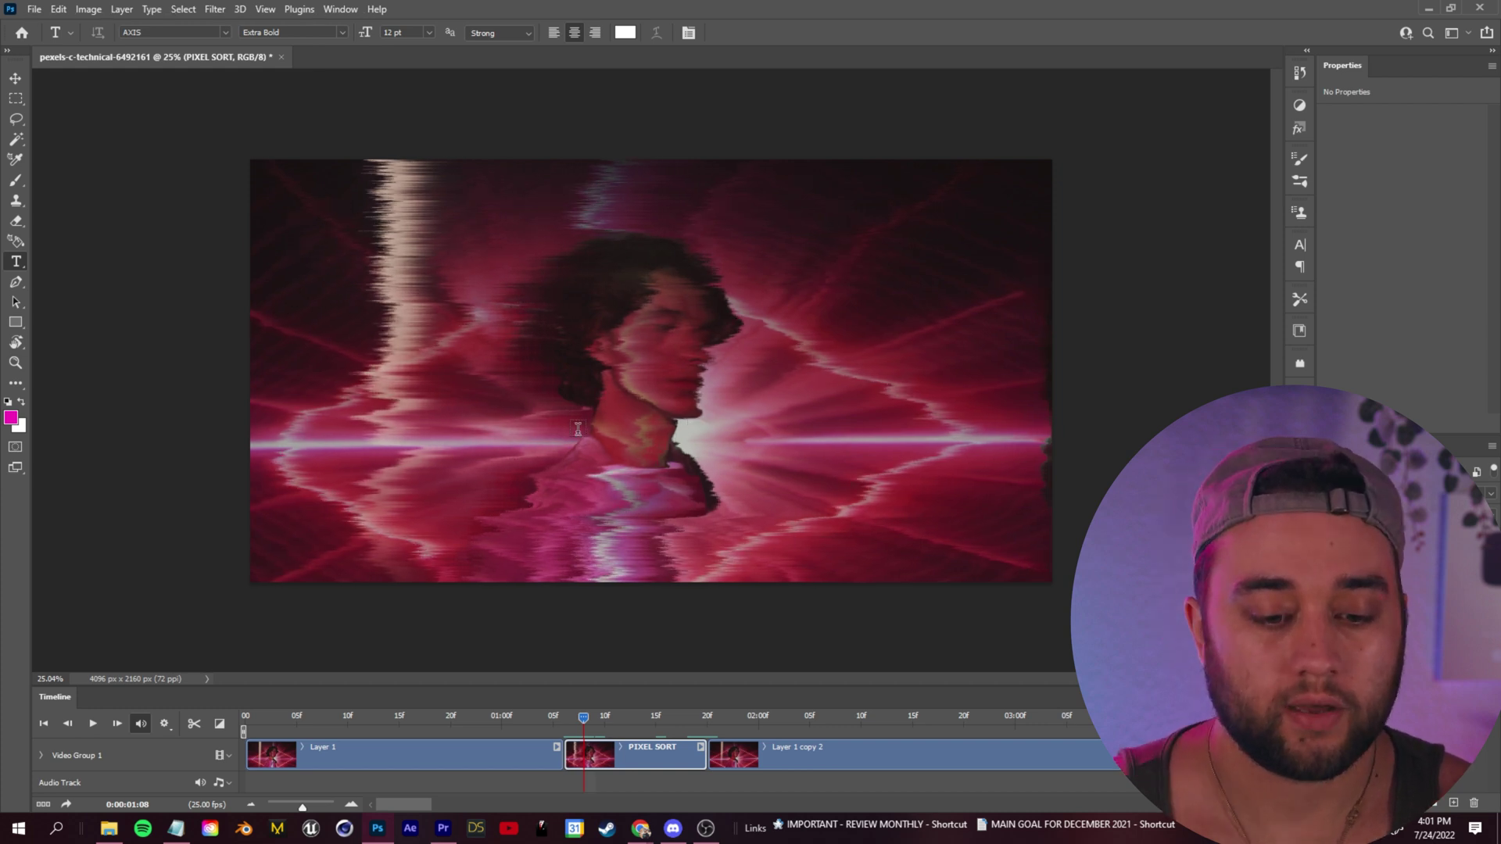
Repeat the last Wind filter on PIXEL SORT frames 0:00:01:09 to 0:00:01:13, strongest at 0:00:01:10 and weaker on each following frame.
mouse_move(583, 717)
mouse_down()
mouse_move(552, 731)
mouse_move(585, 725)
mouse_move(564, 726)
mouse_move(585, 739)
mouse_move(578, 719)
mouse_move(594, 721)
mouse_up()
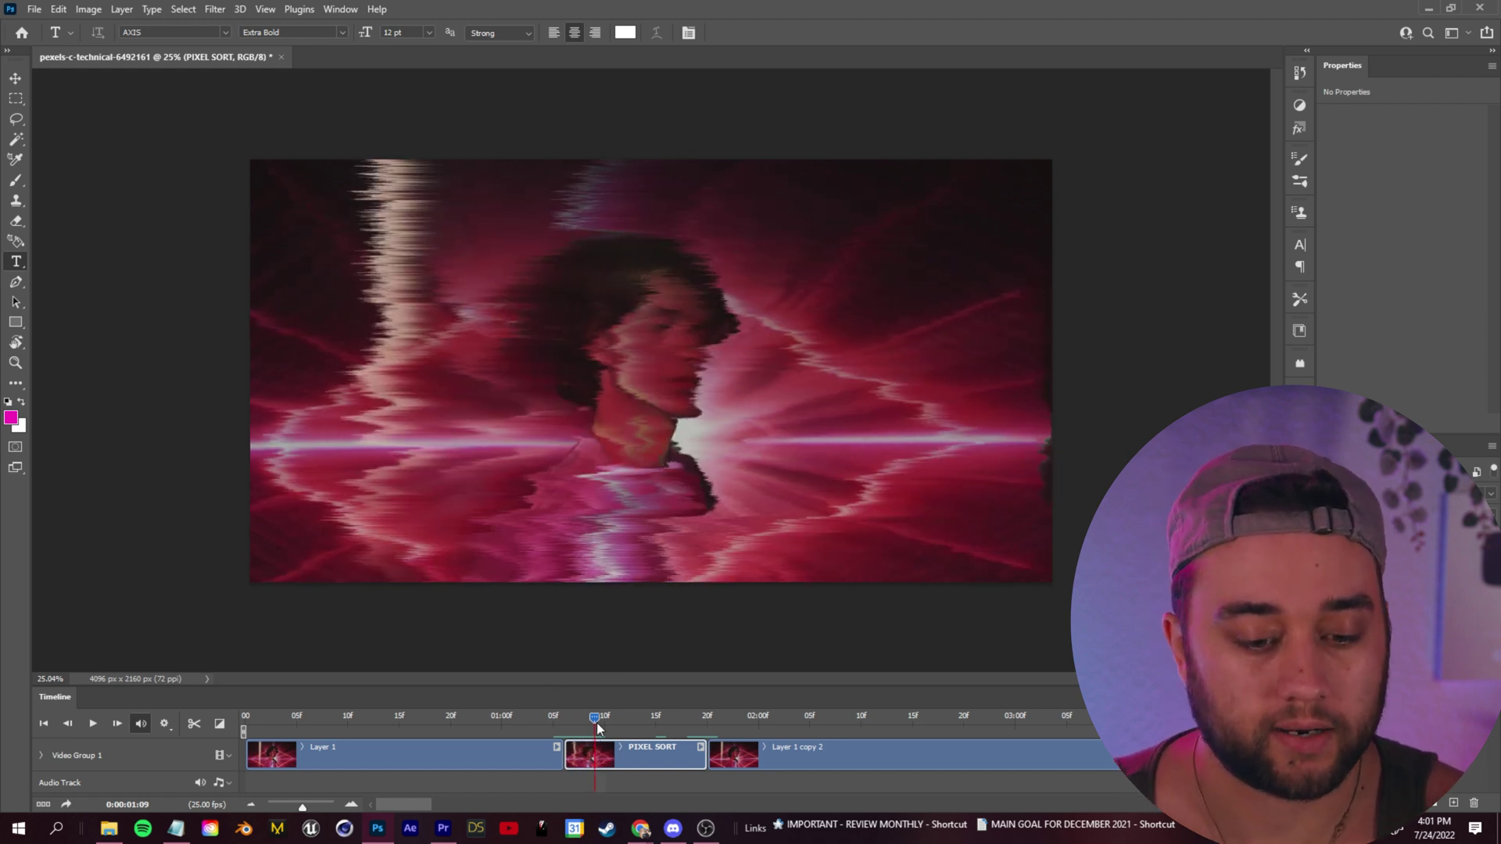
drag(602, 726, 609, 721)
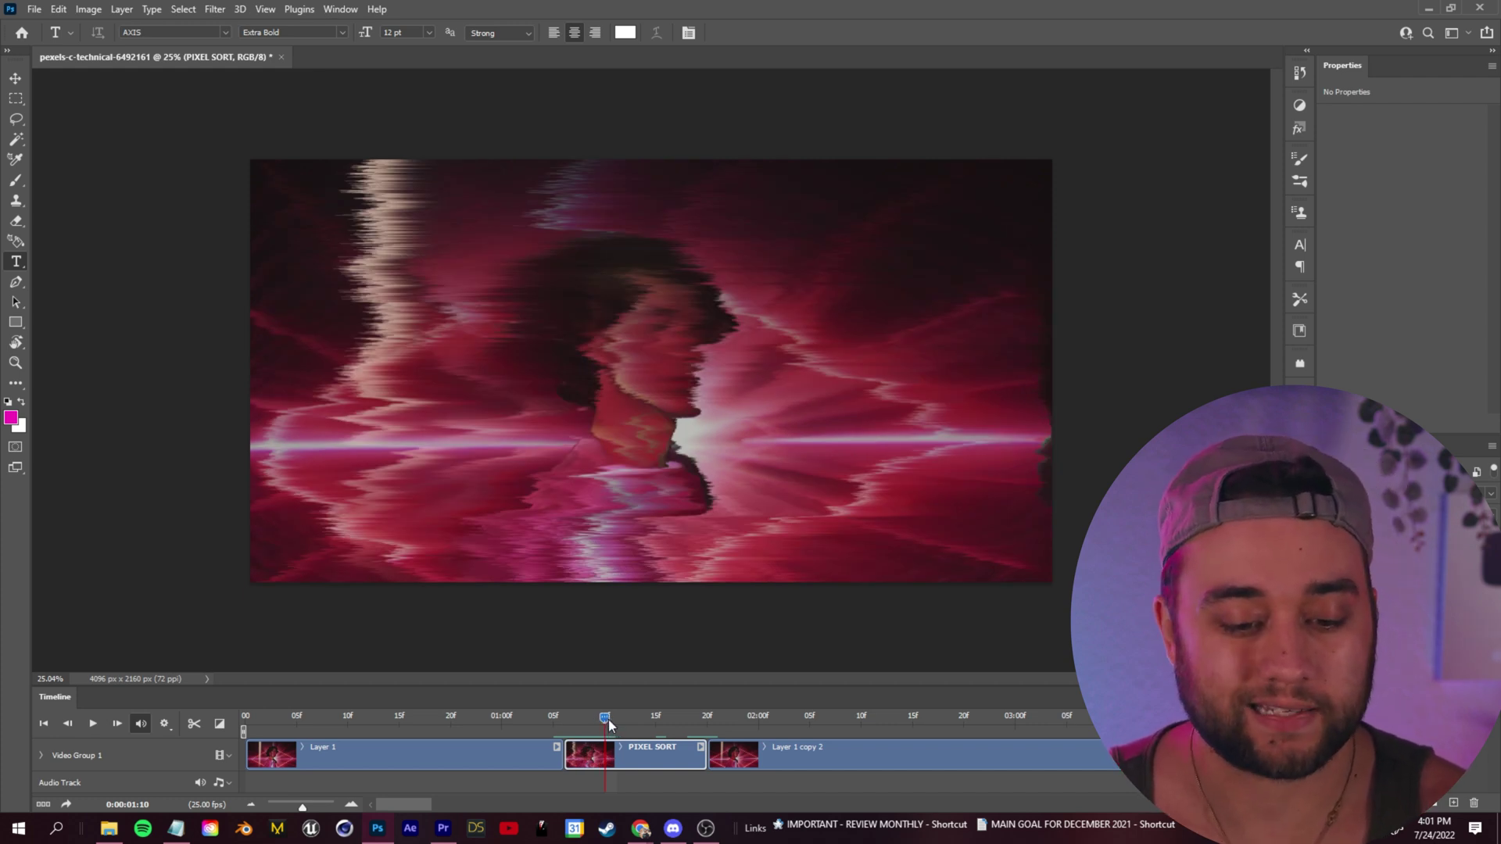
drag(608, 725, 624, 722)
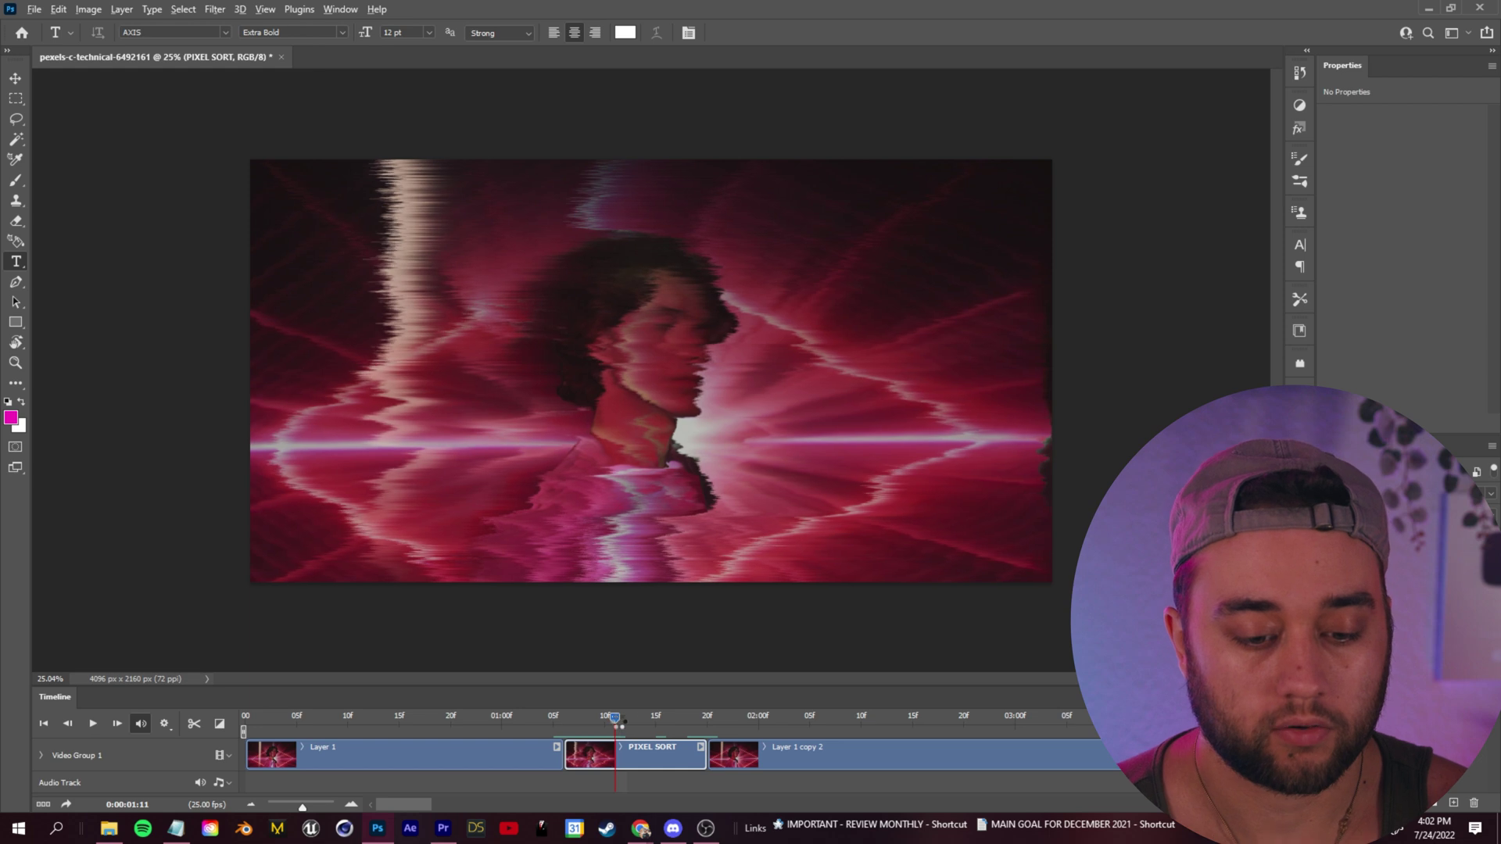
key(Right)
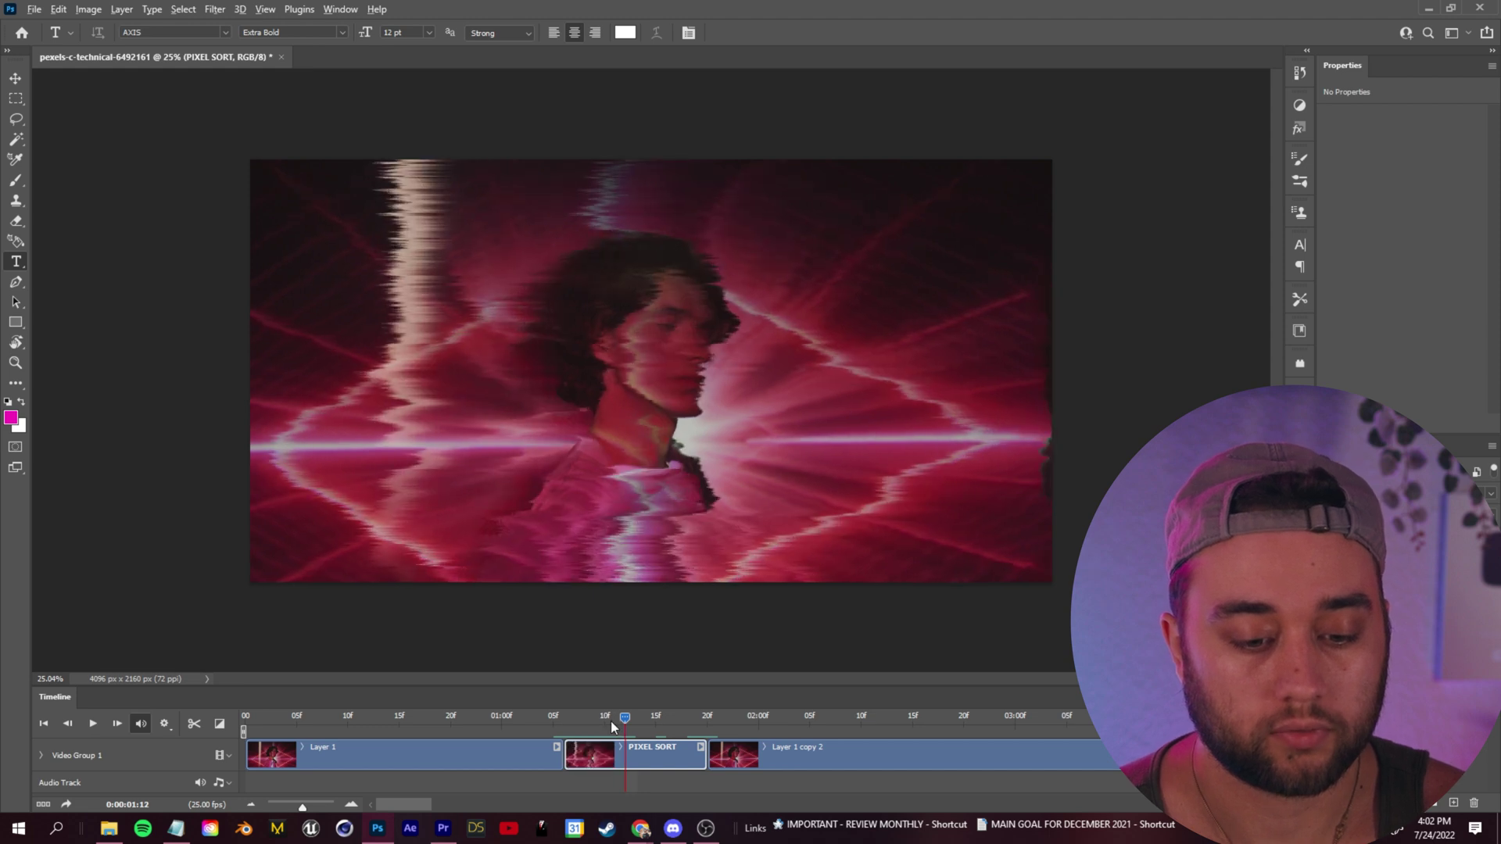
key(Right)
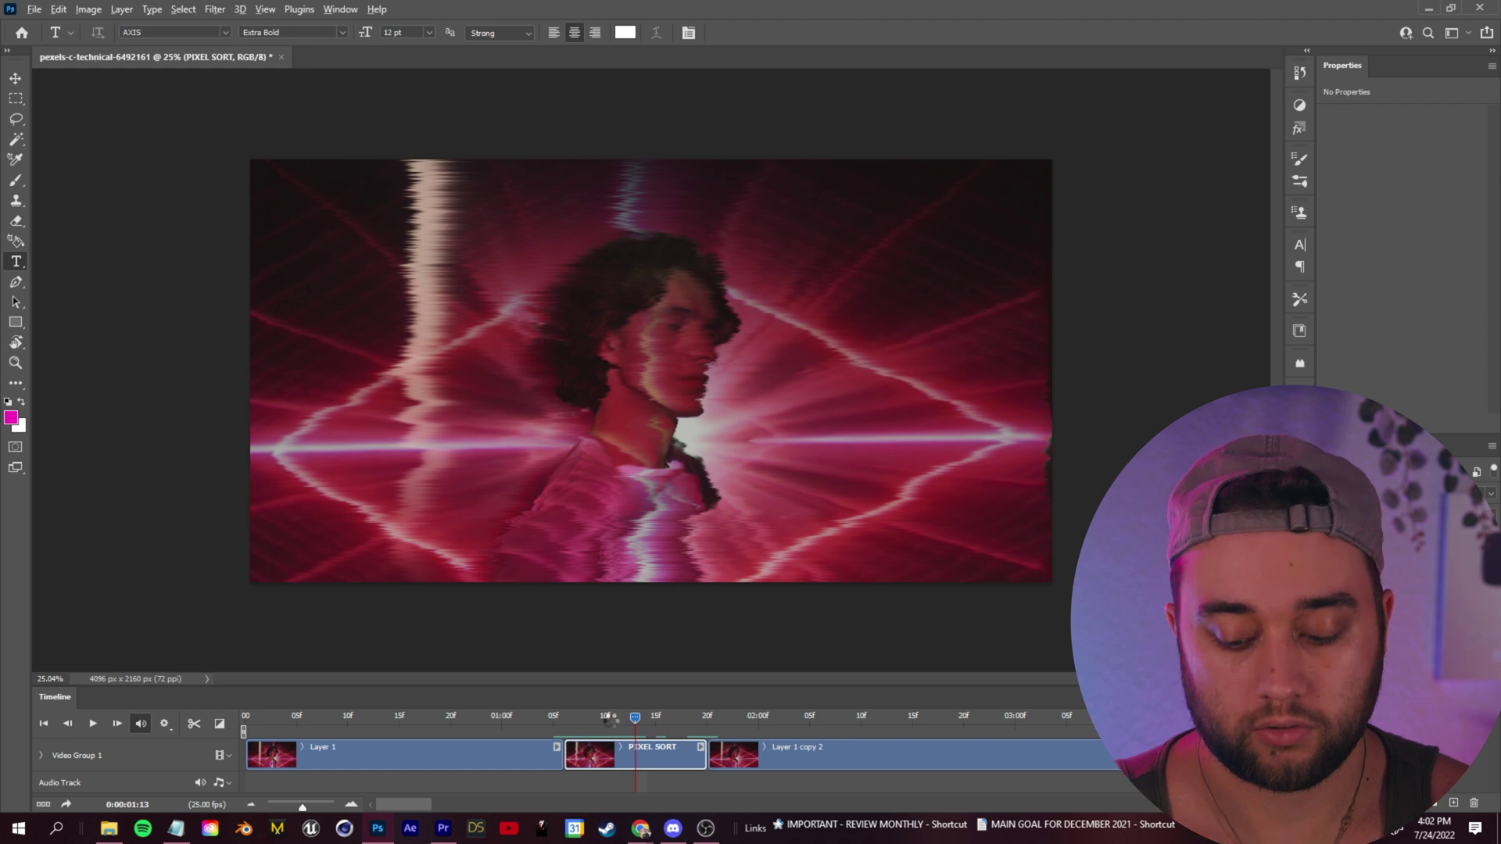
key(Right)
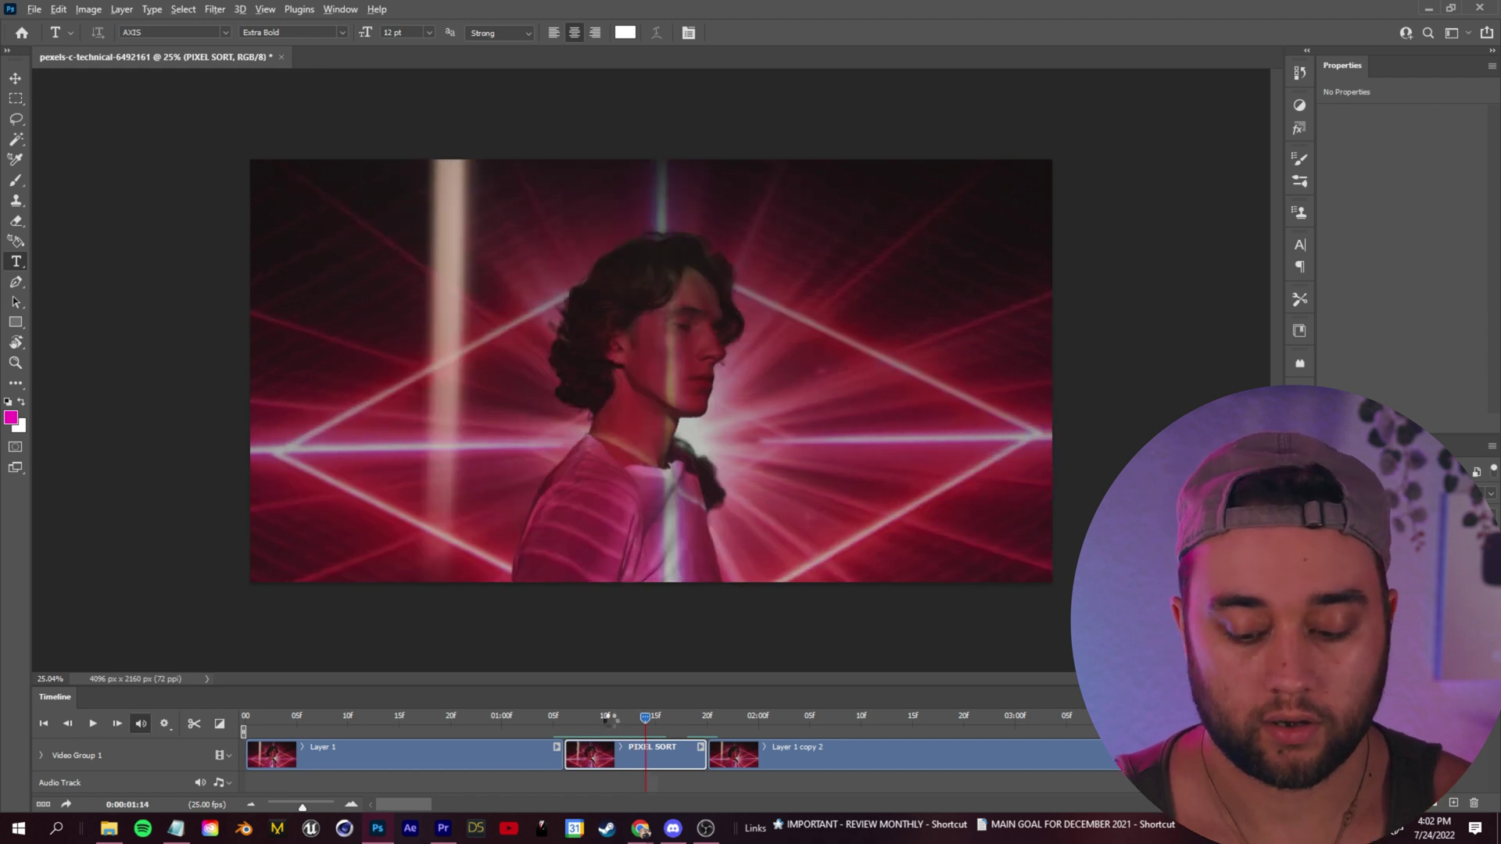
key(Right)
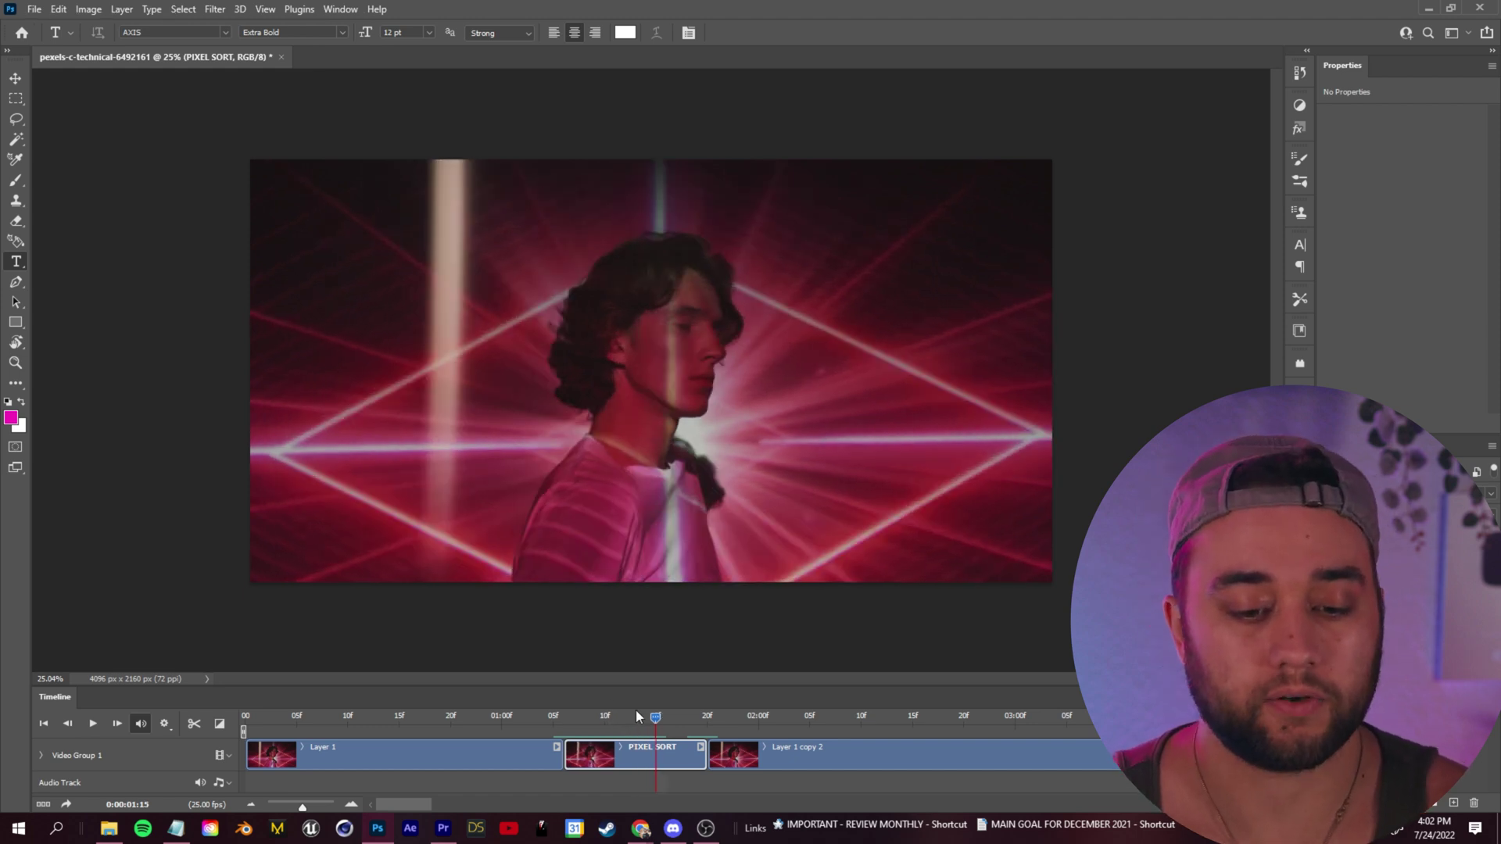
Review the filtered PIXEL SORT frames and replay the transition starting at 0:00:01:01.
drag(635, 714, 586, 751)
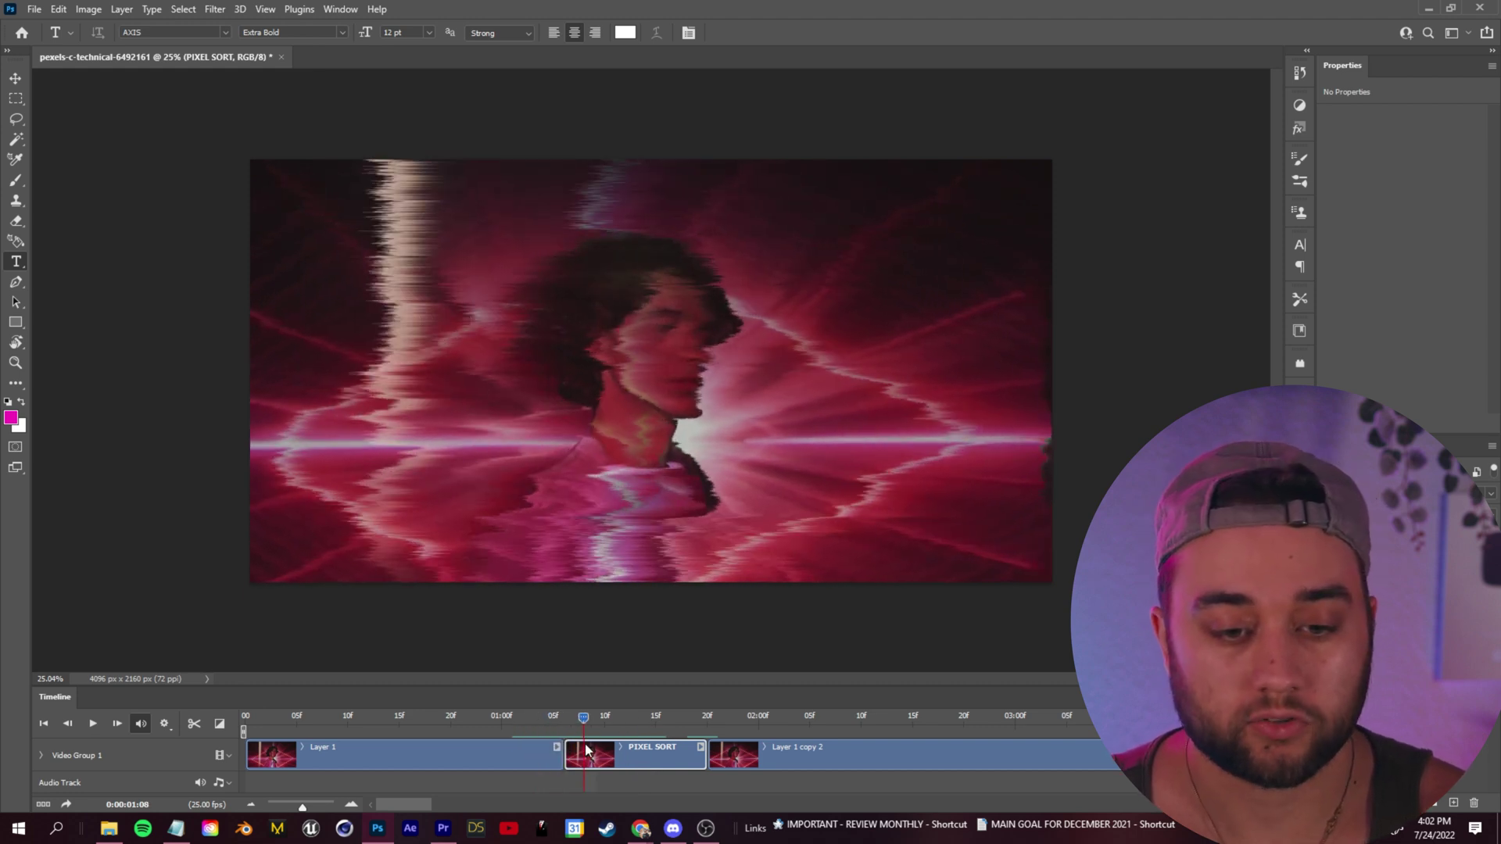
key(Left)
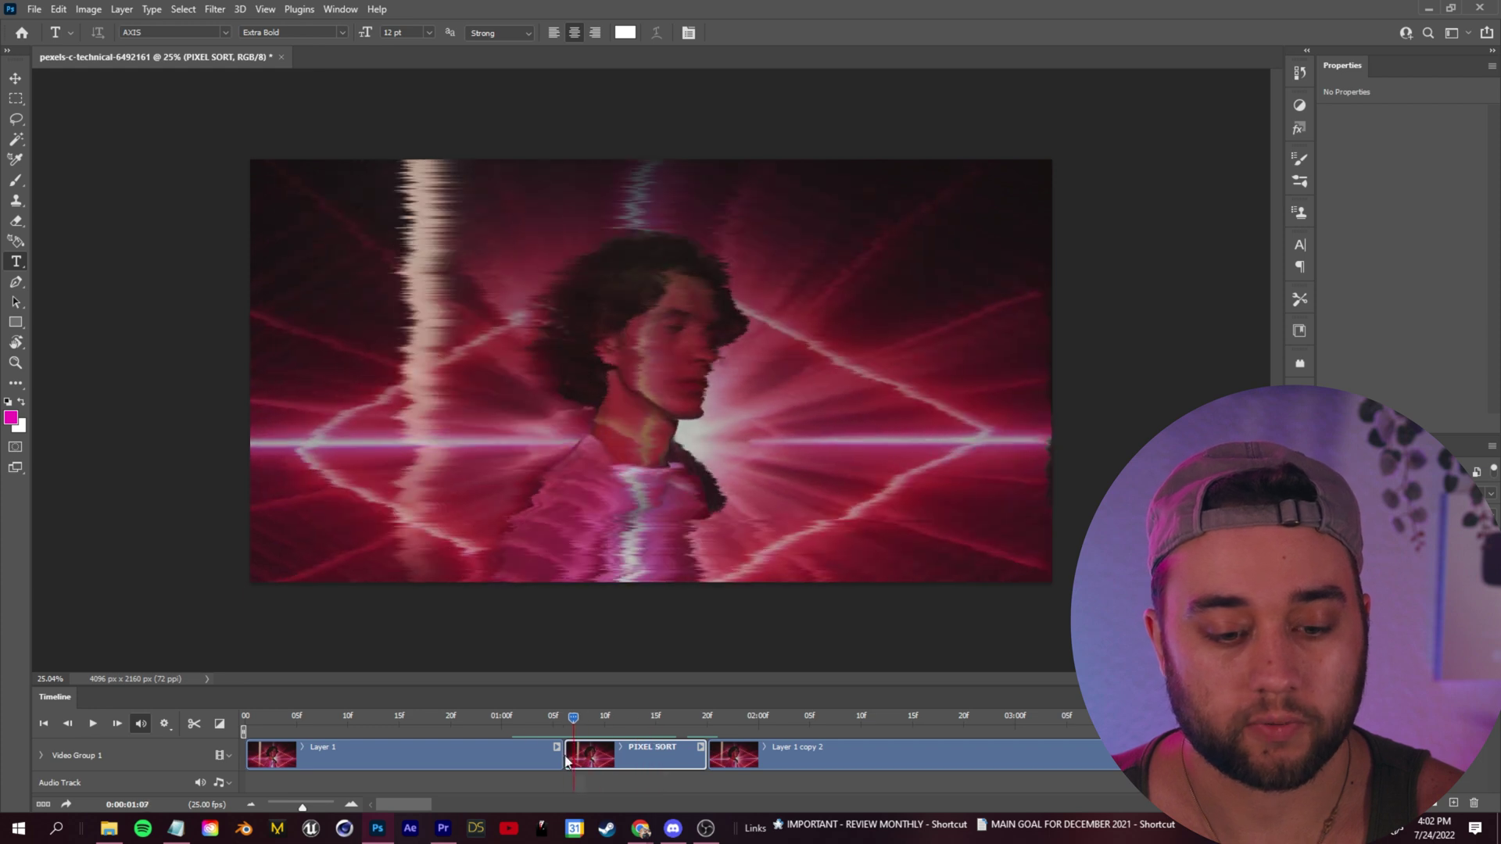
key(Left)
click(93, 725)
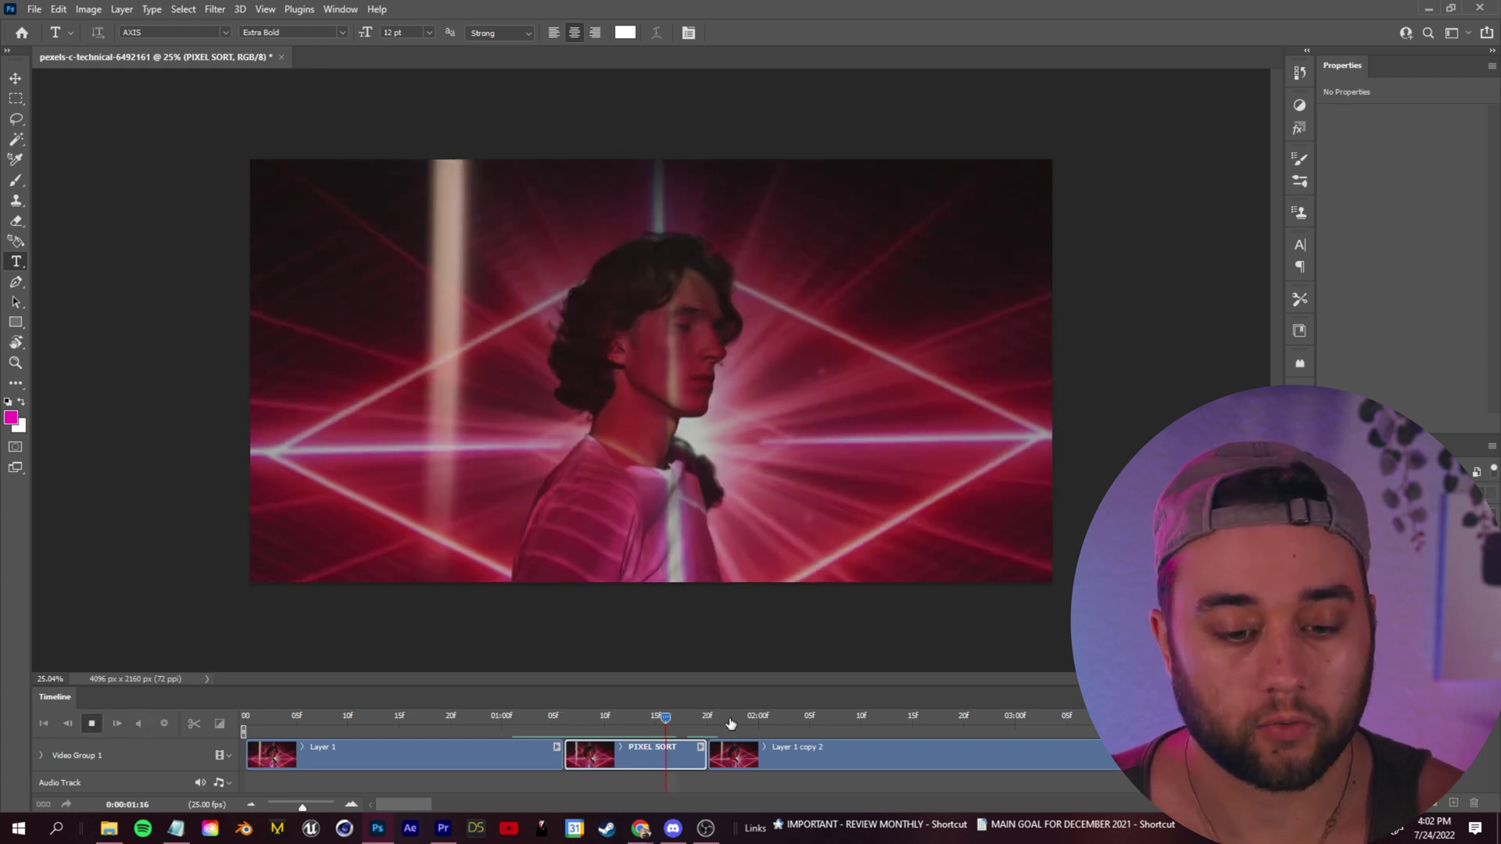
key(space)
drag(655, 718, 512, 717)
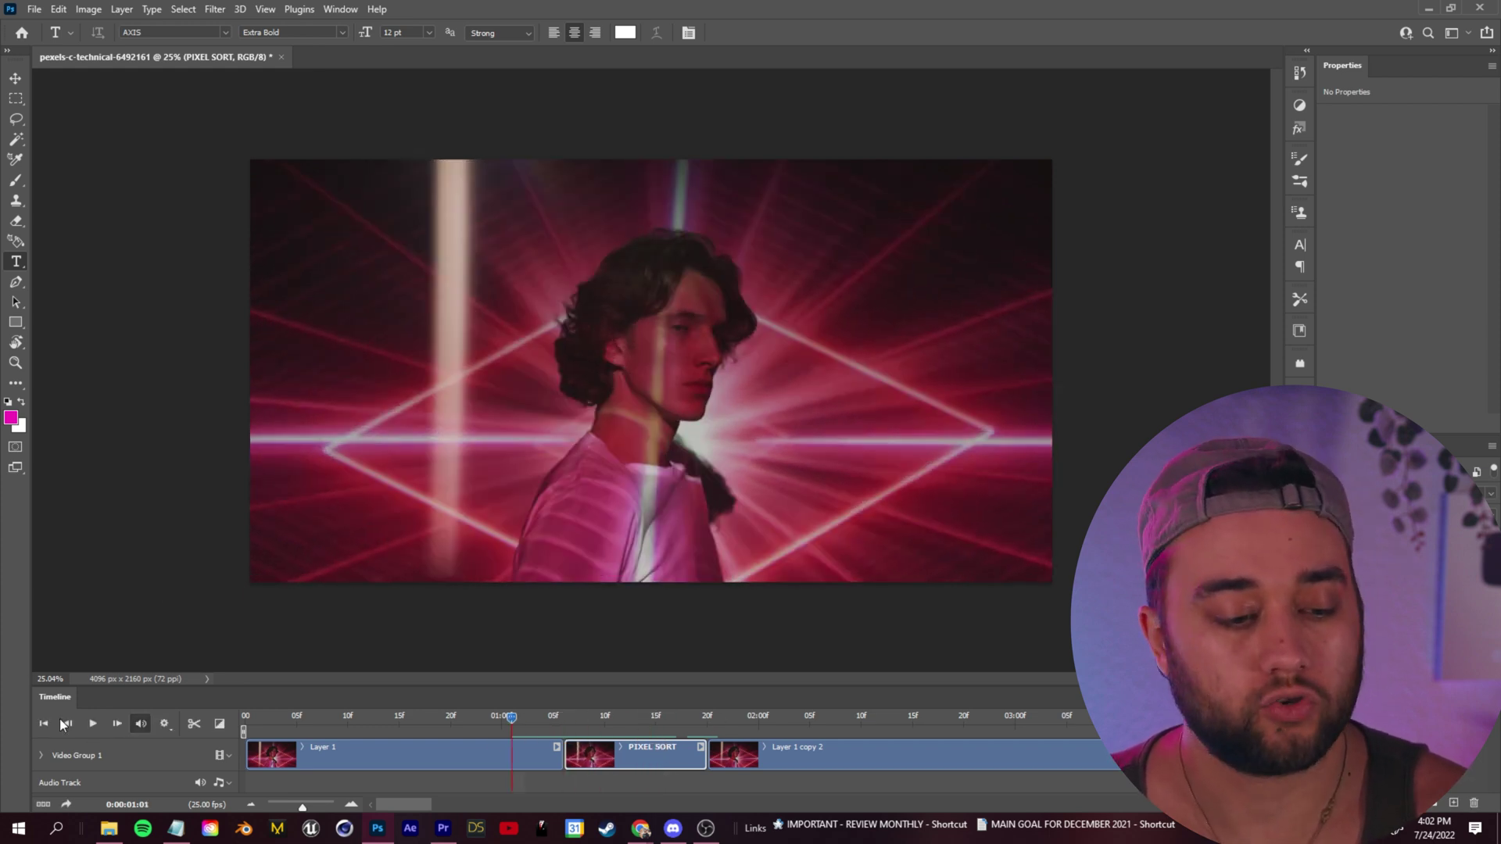
click(92, 724)
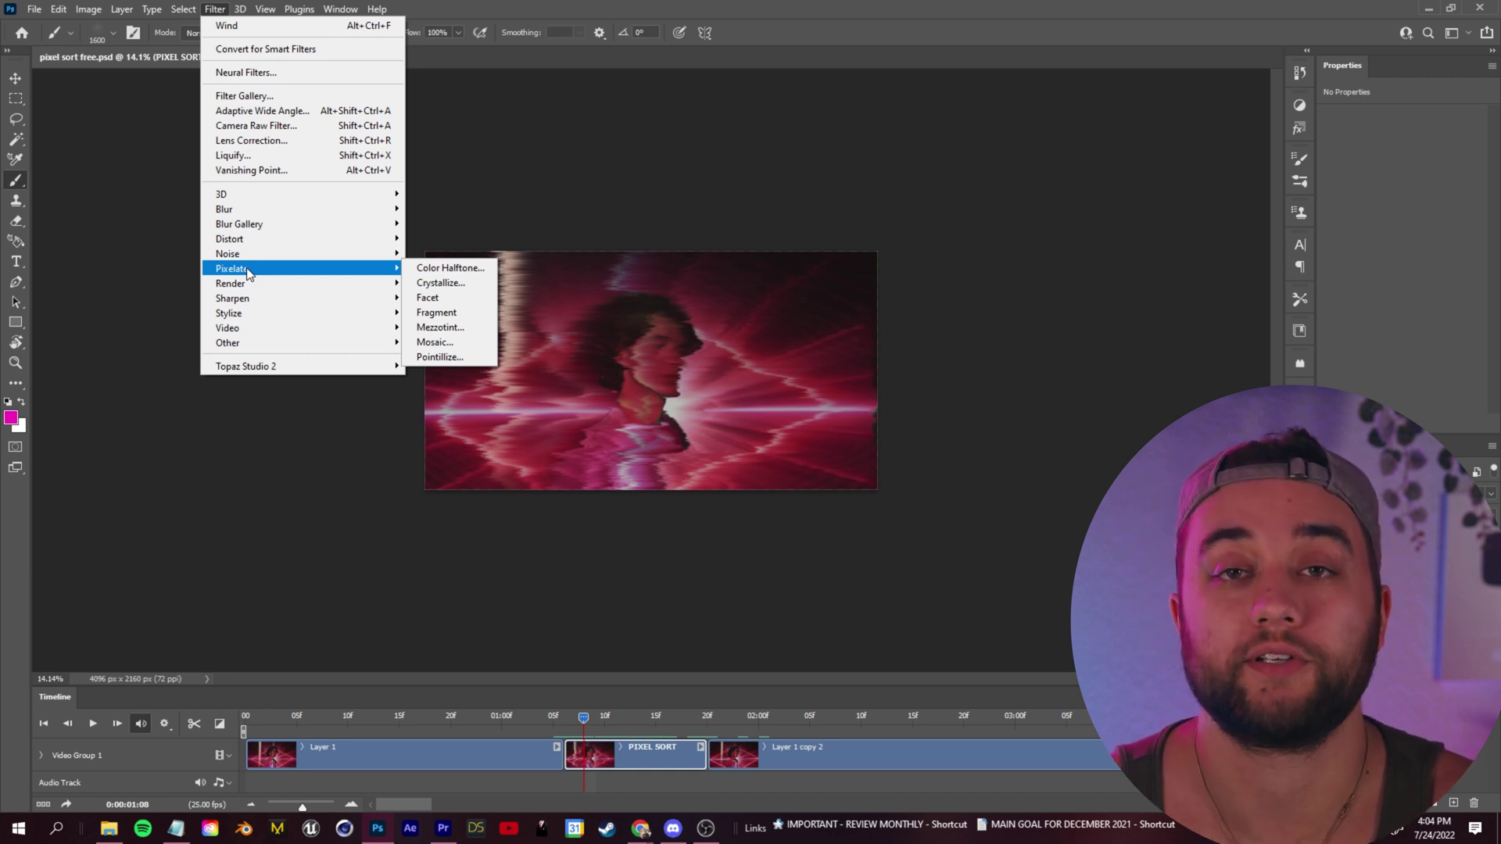
Examine the other available Pixelate and Stylize filters, including the Extrude settings, without applying any.
mouse_move(261, 314)
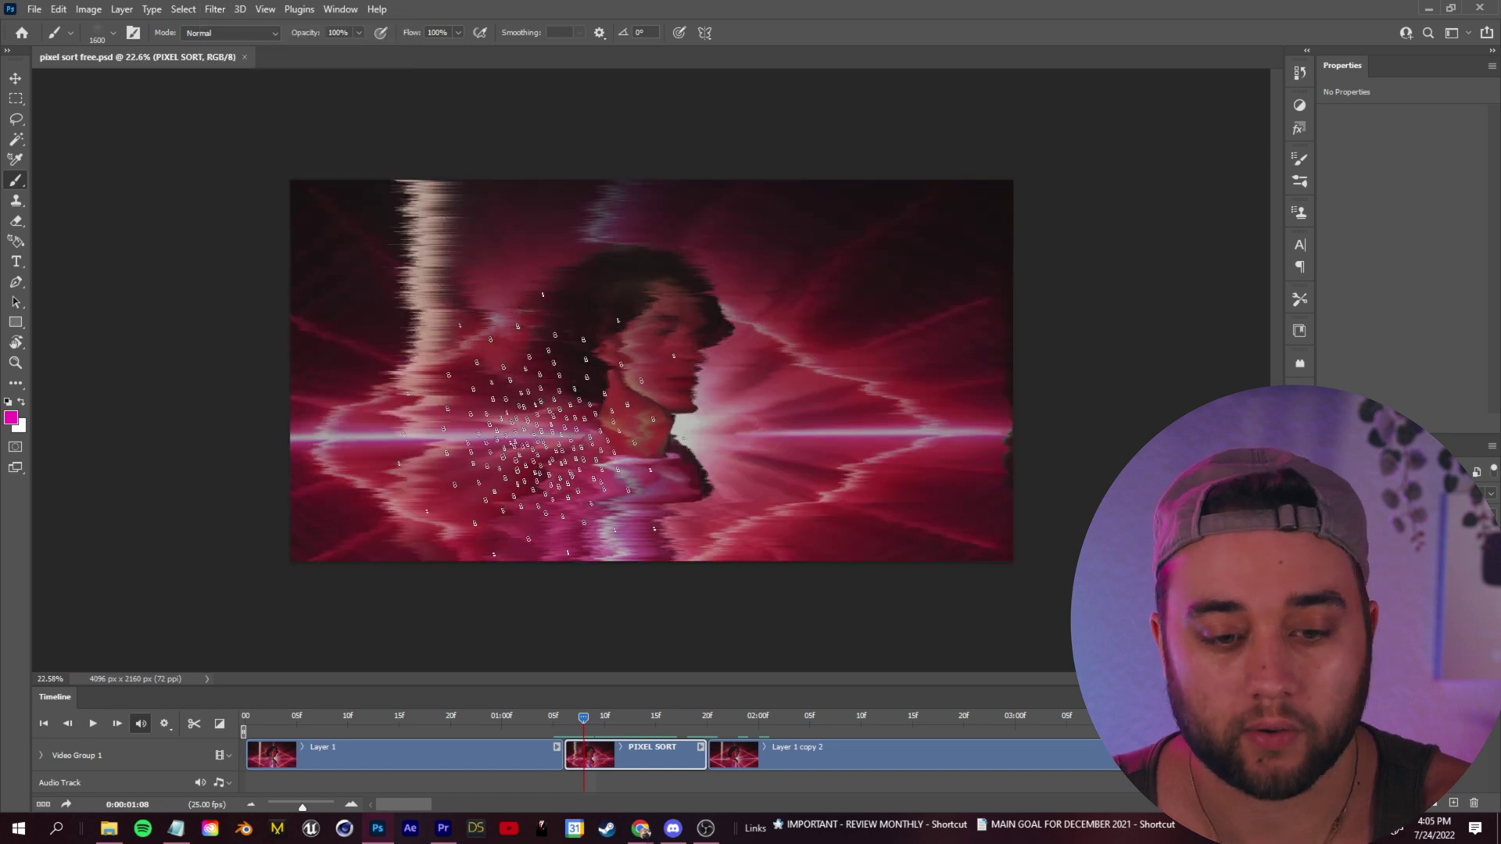
click(214, 9)
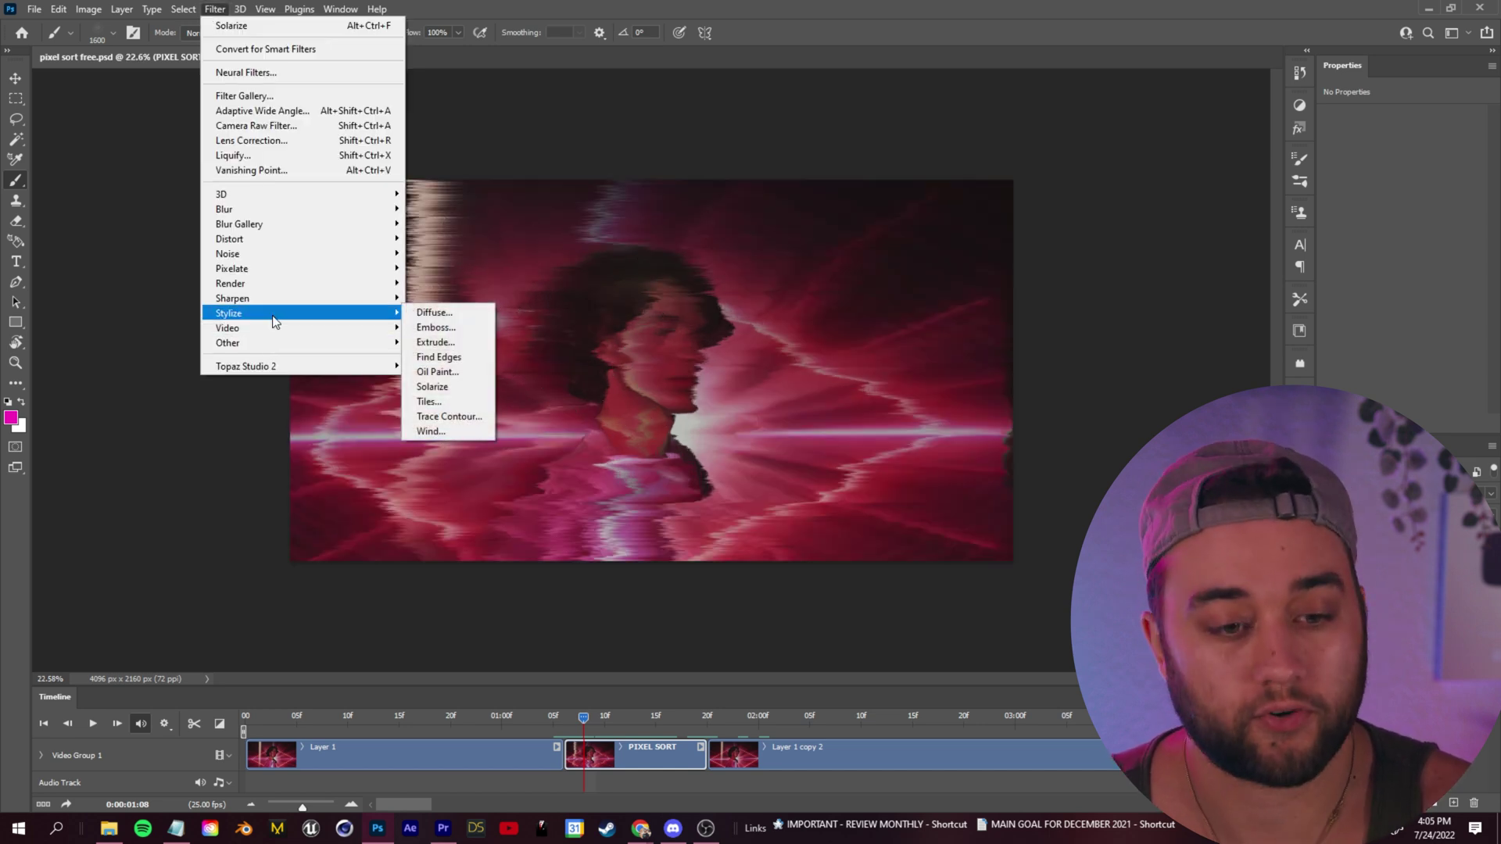
click(471, 342)
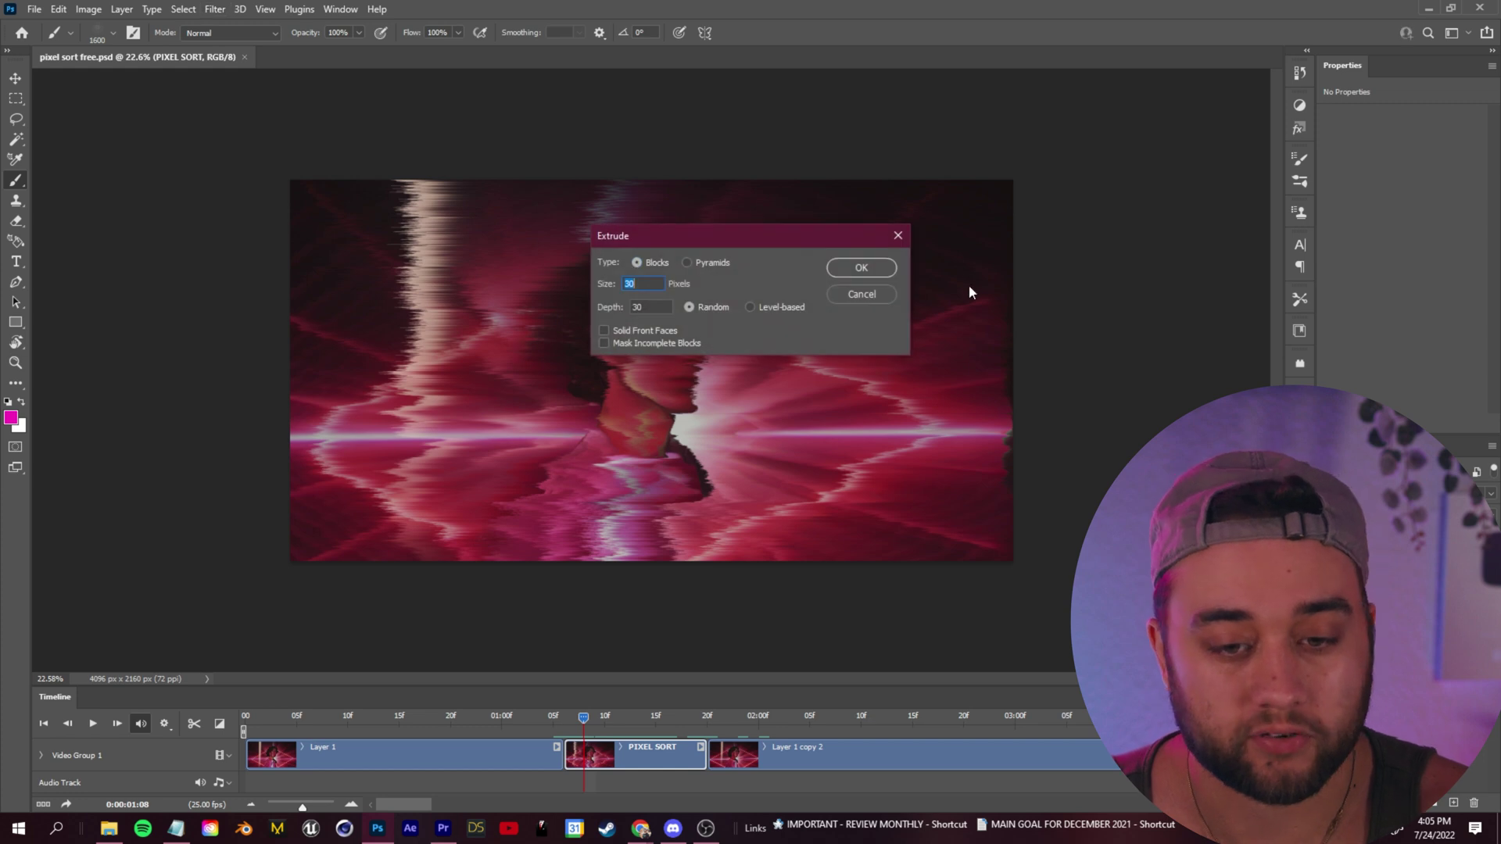
click(887, 293)
click(194, 9)
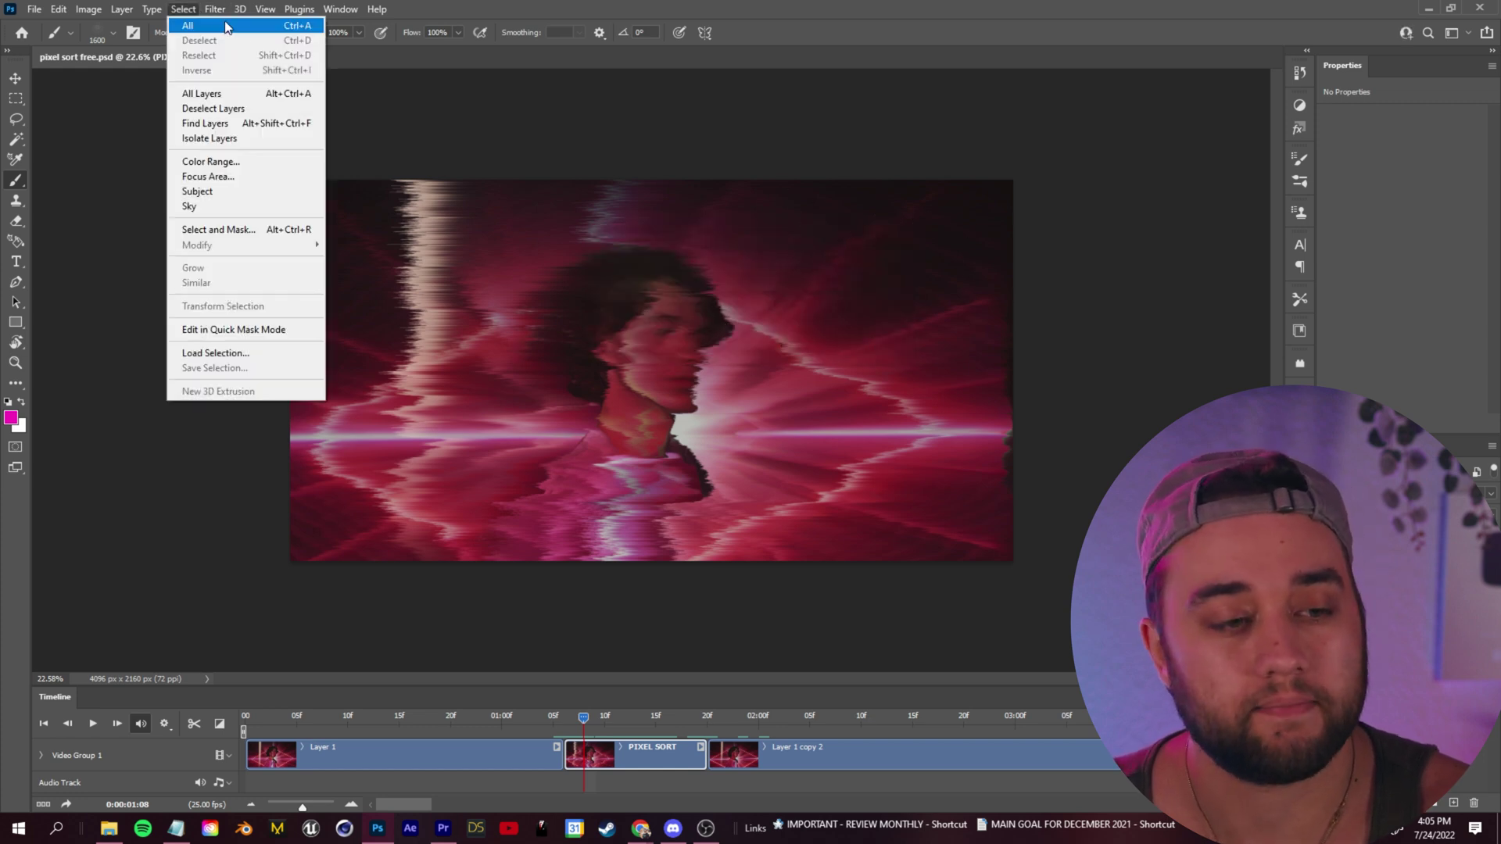
mouse_move(214, 9)
mouse_move(291, 245)
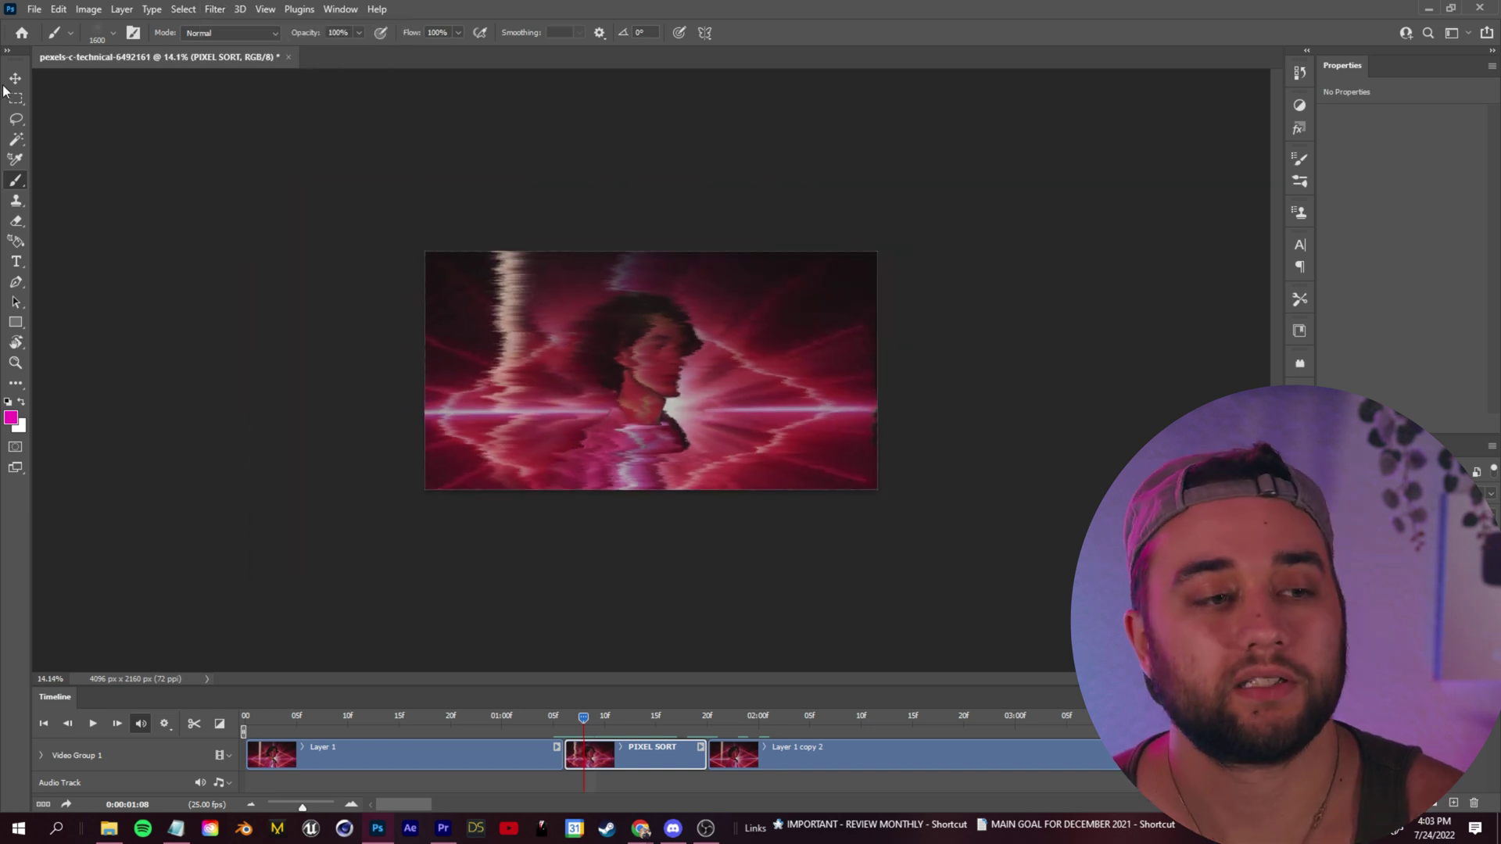
Render frames 0 to 52 as pixel sort free.mp4 in H.264, High Quality, at document size and frame rate.
click(33, 9)
mouse_move(101, 260)
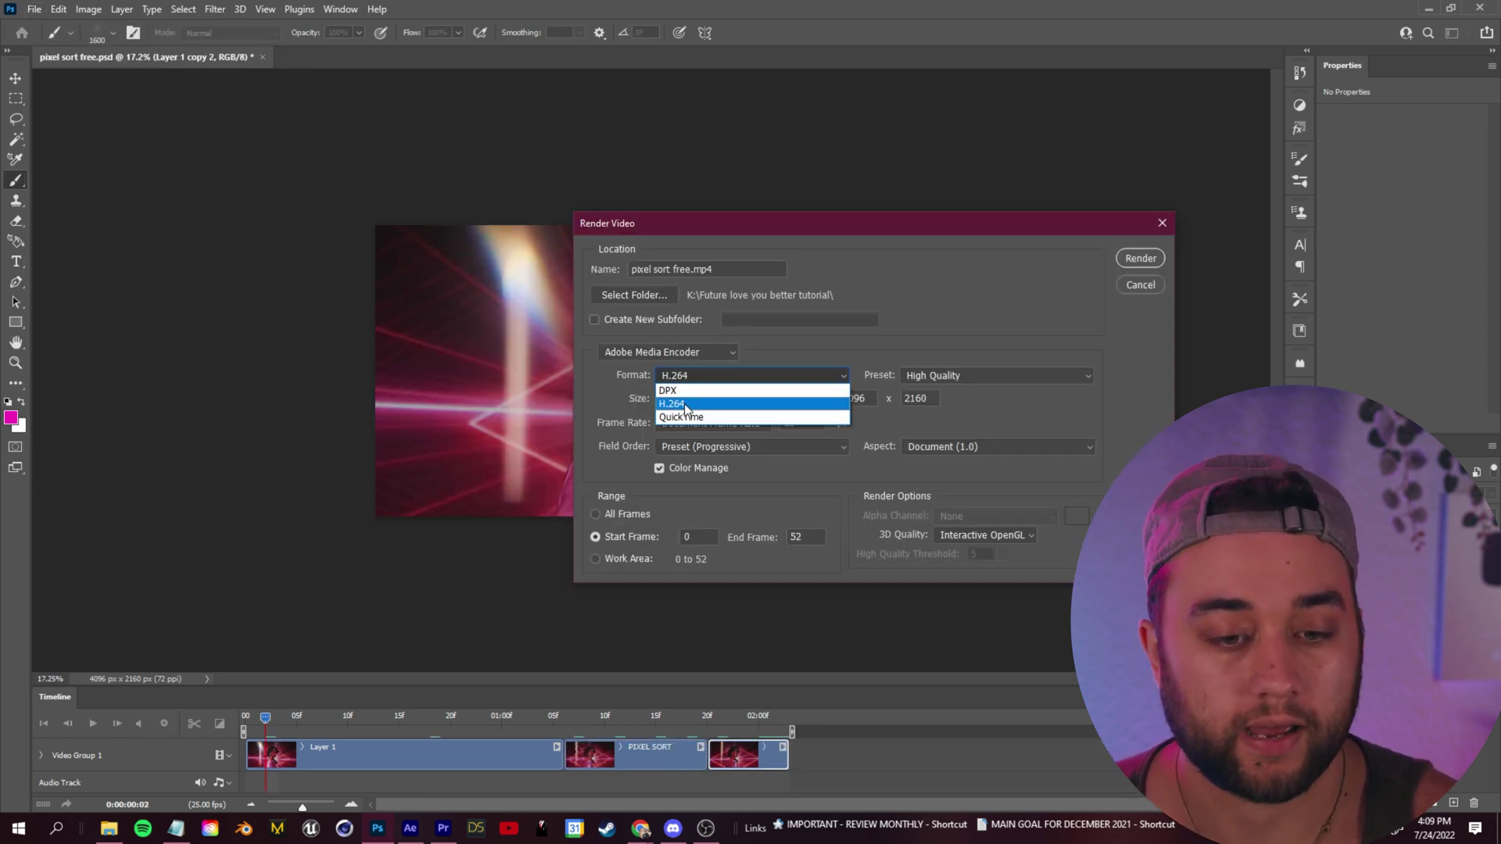
click(825, 375)
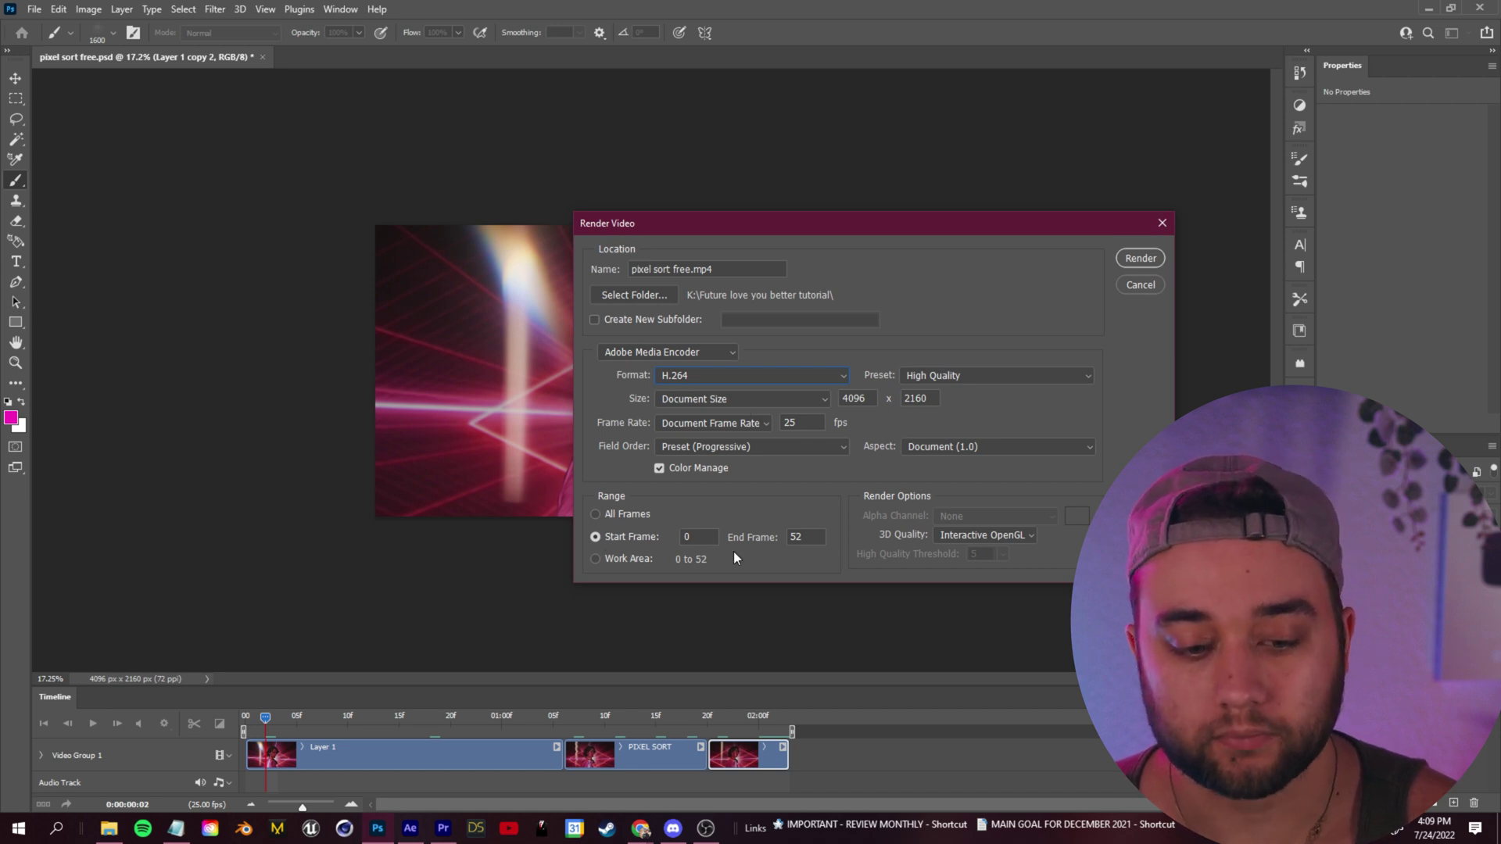
click(1140, 258)
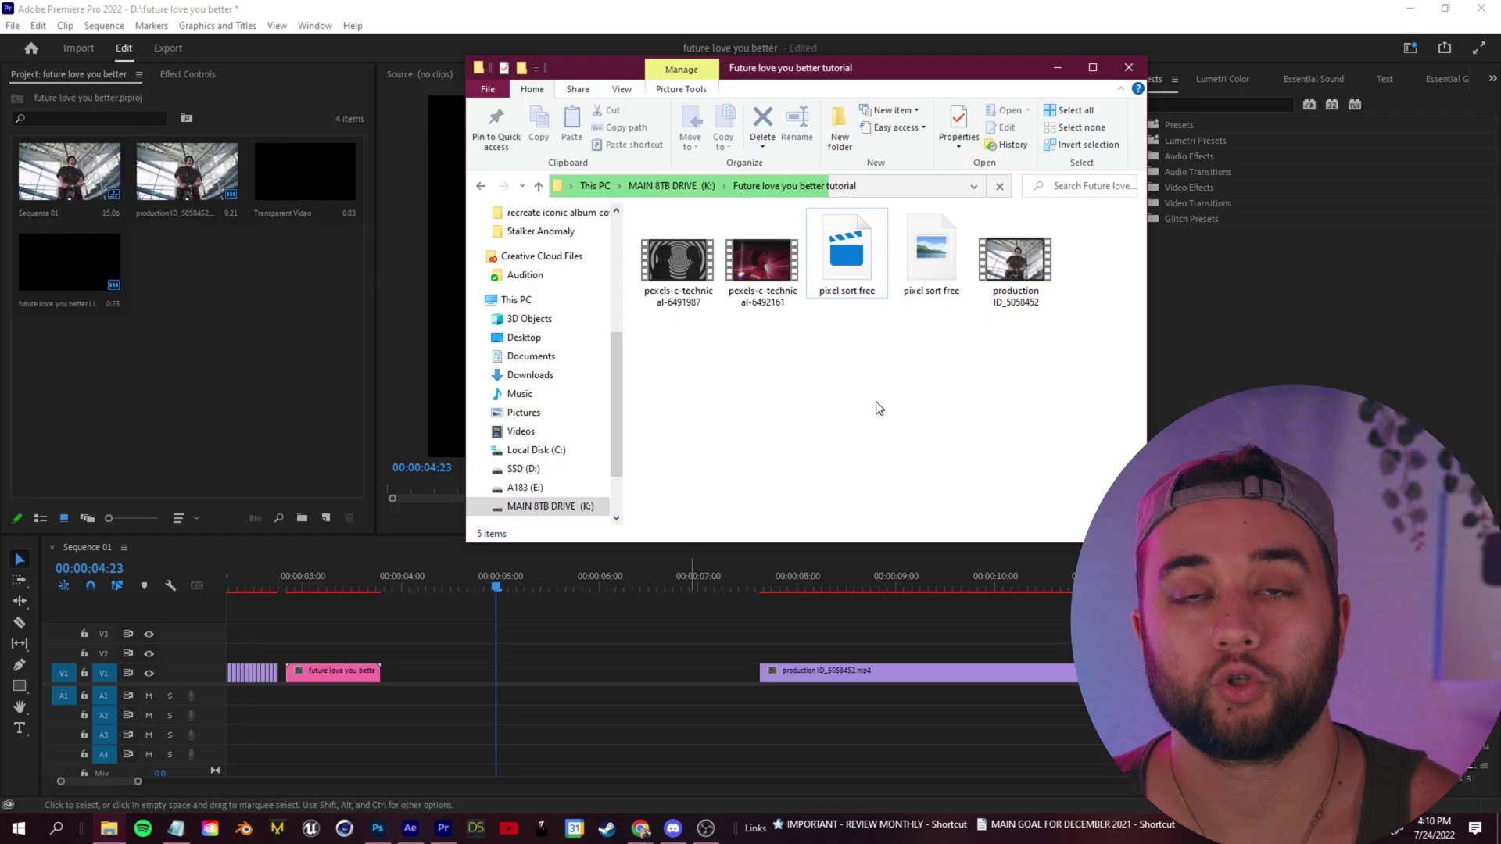
Switch to Premiere Pro and place the rendered pixel sort free video on track V2 at 00:00:04:23.
click(840, 258)
drag(847, 266, 492, 643)
key(=)
key(=)
key(=)
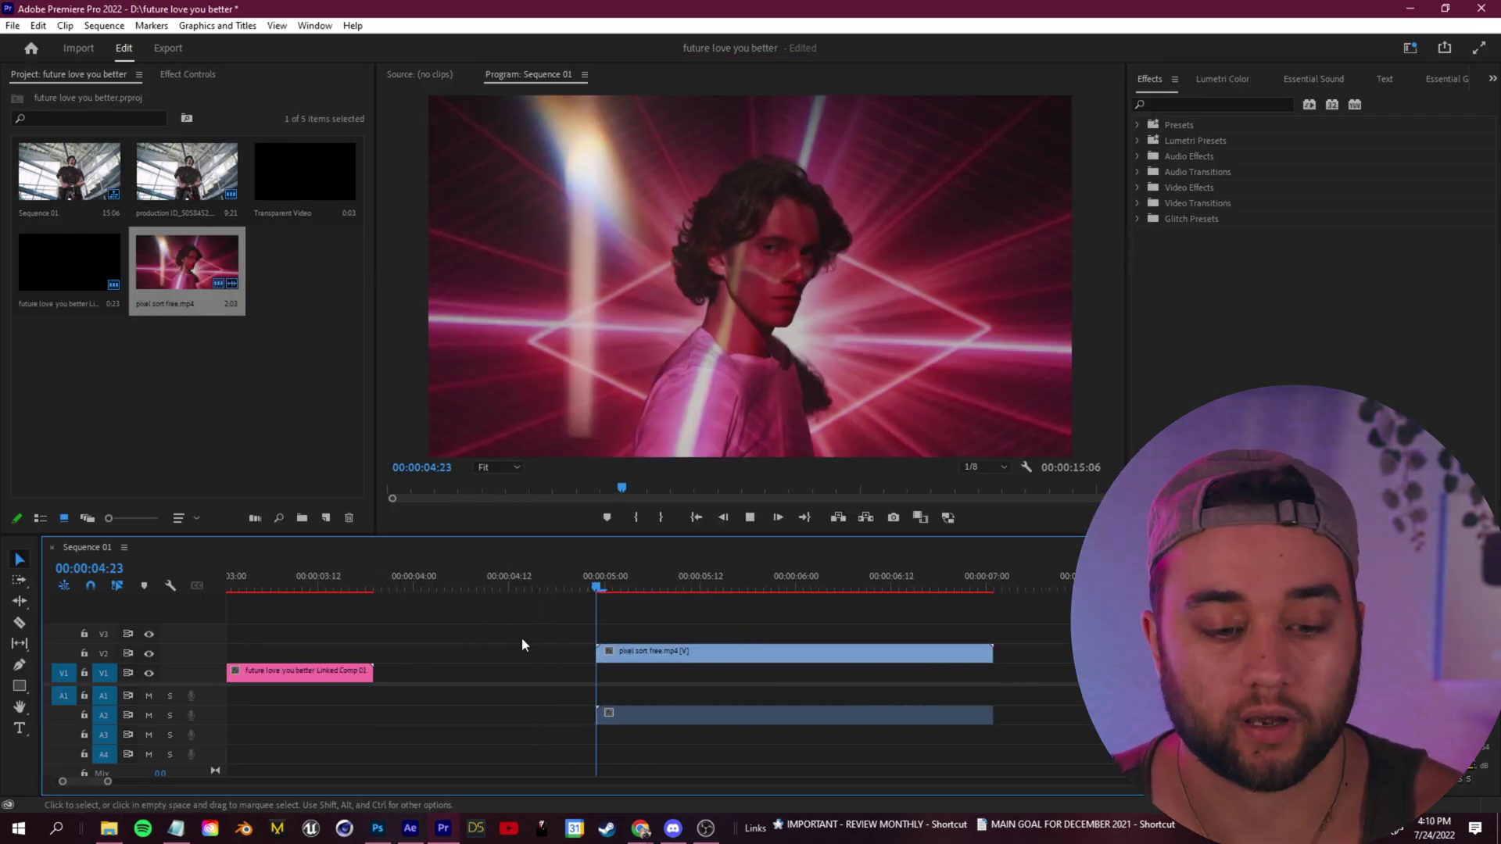
Play the pixel sort free.mp4 clip in the sequence and replay it from around 00:00:06:00.
key(space)
key(minus)
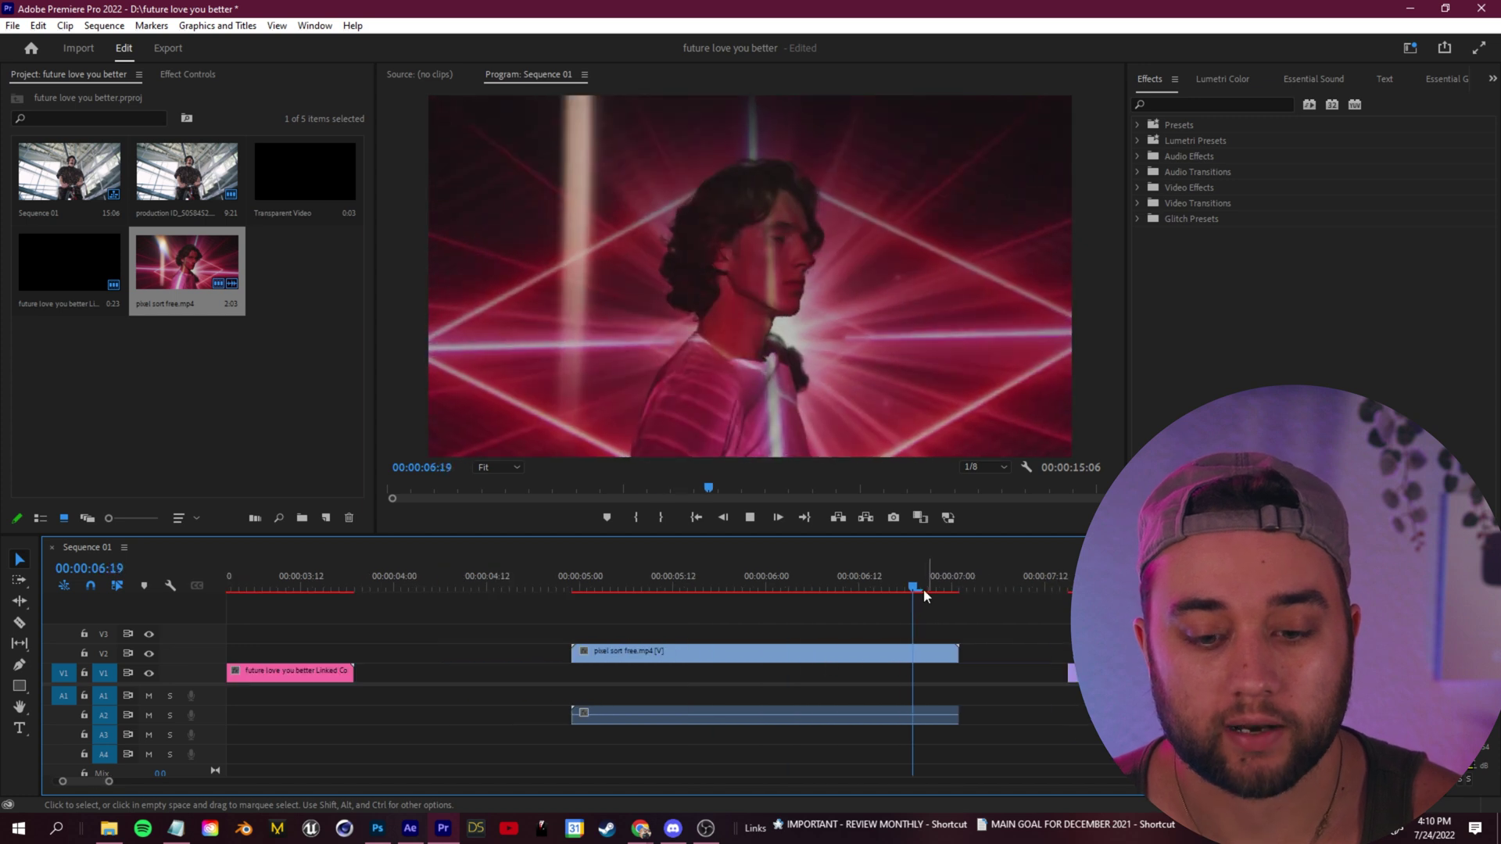
drag(858, 584, 767, 606)
key(space)
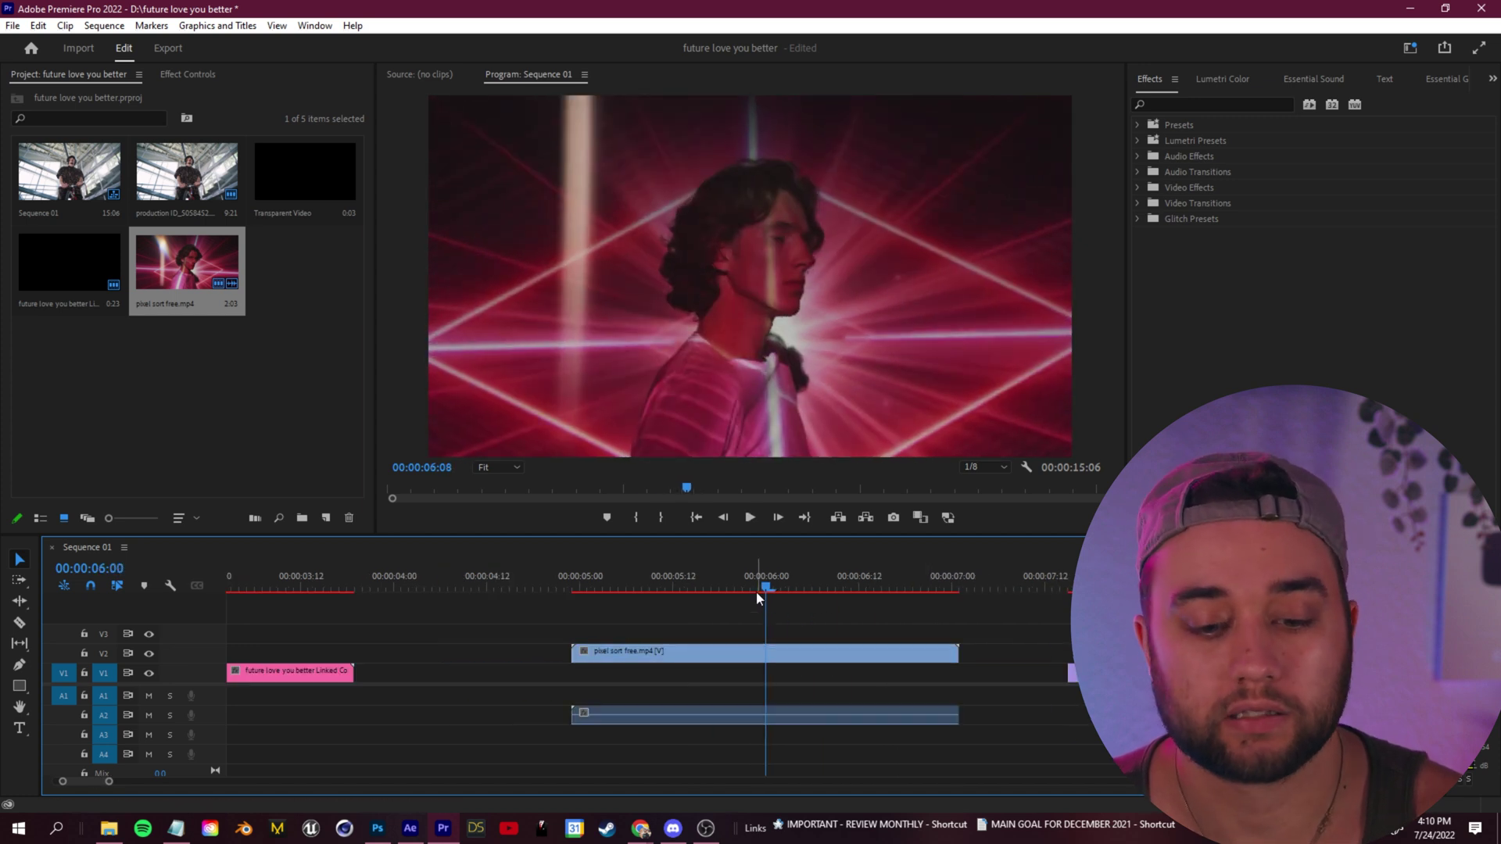
key(space)
click(782, 590)
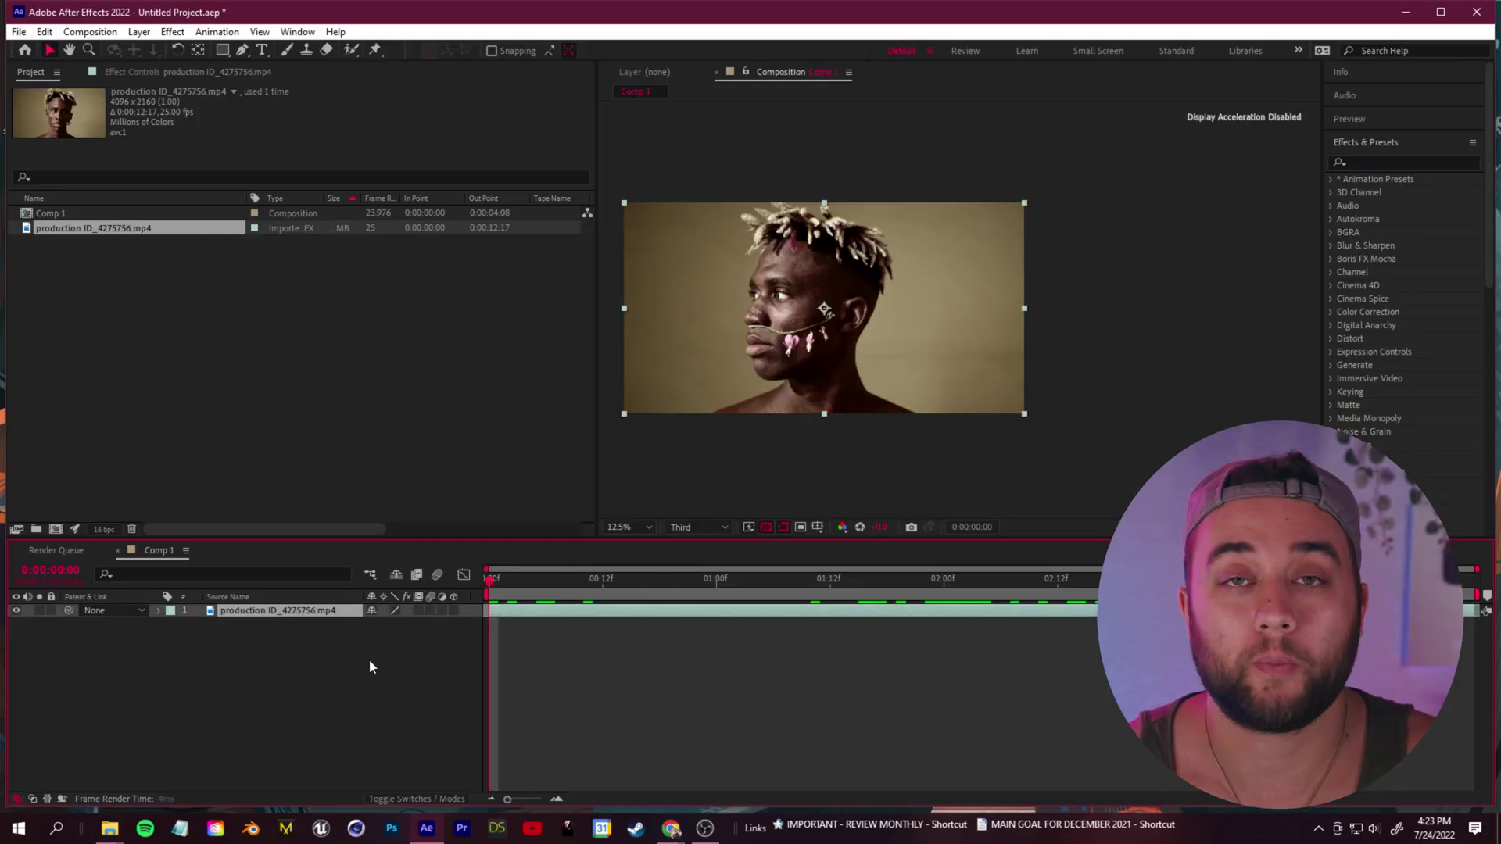
In After Effects, Roto Brush the man on the production ID_4275756.mp4 layer and subtract the background around his hair and face.
double_click(278, 611)
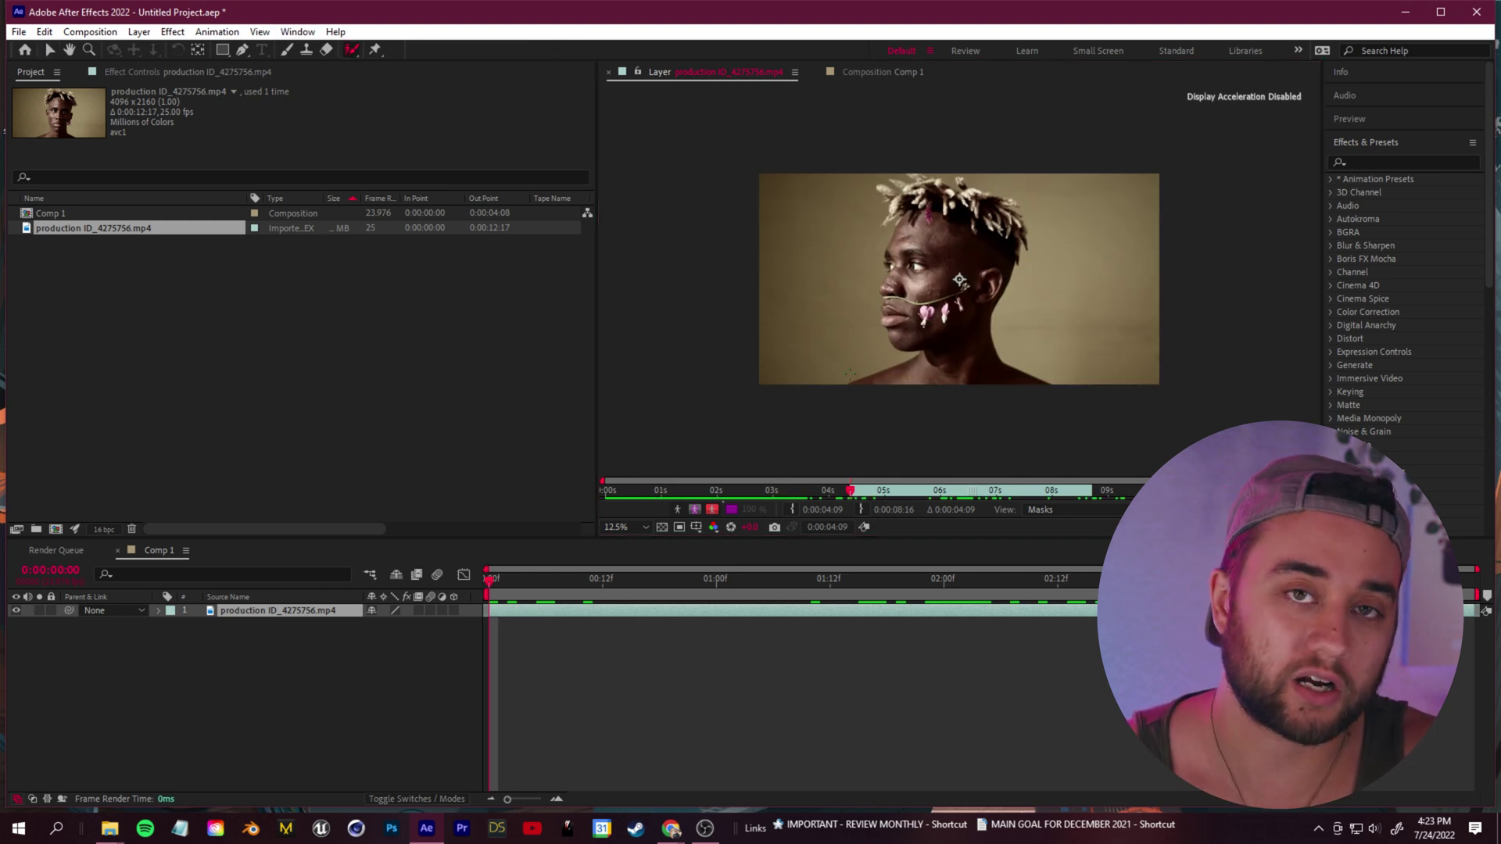
drag(846, 383, 911, 366)
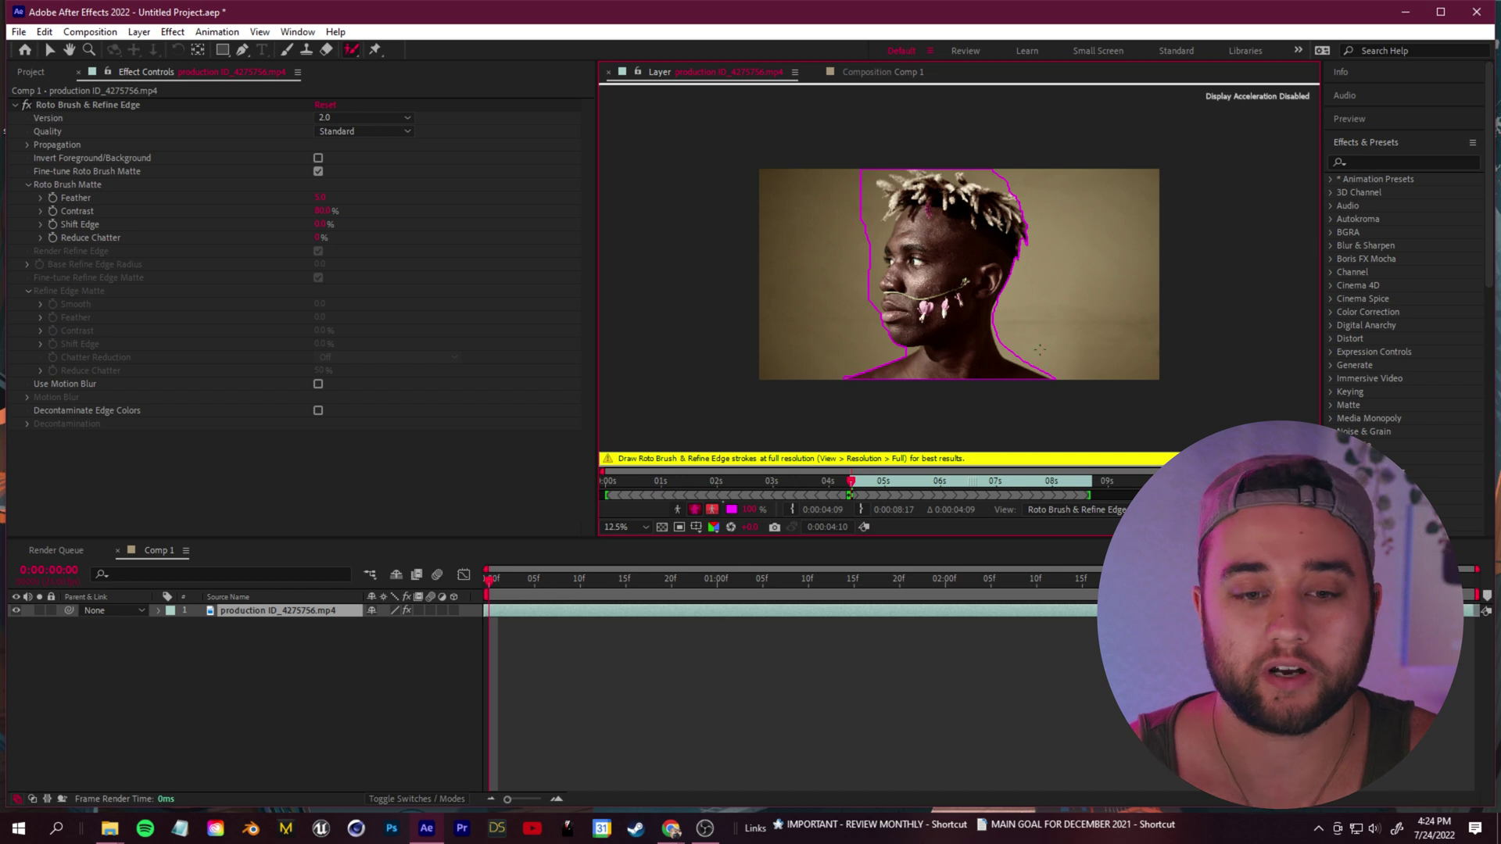
scroll(1039, 349, up, 1)
key(space)
drag(1109, 355, 955, 221)
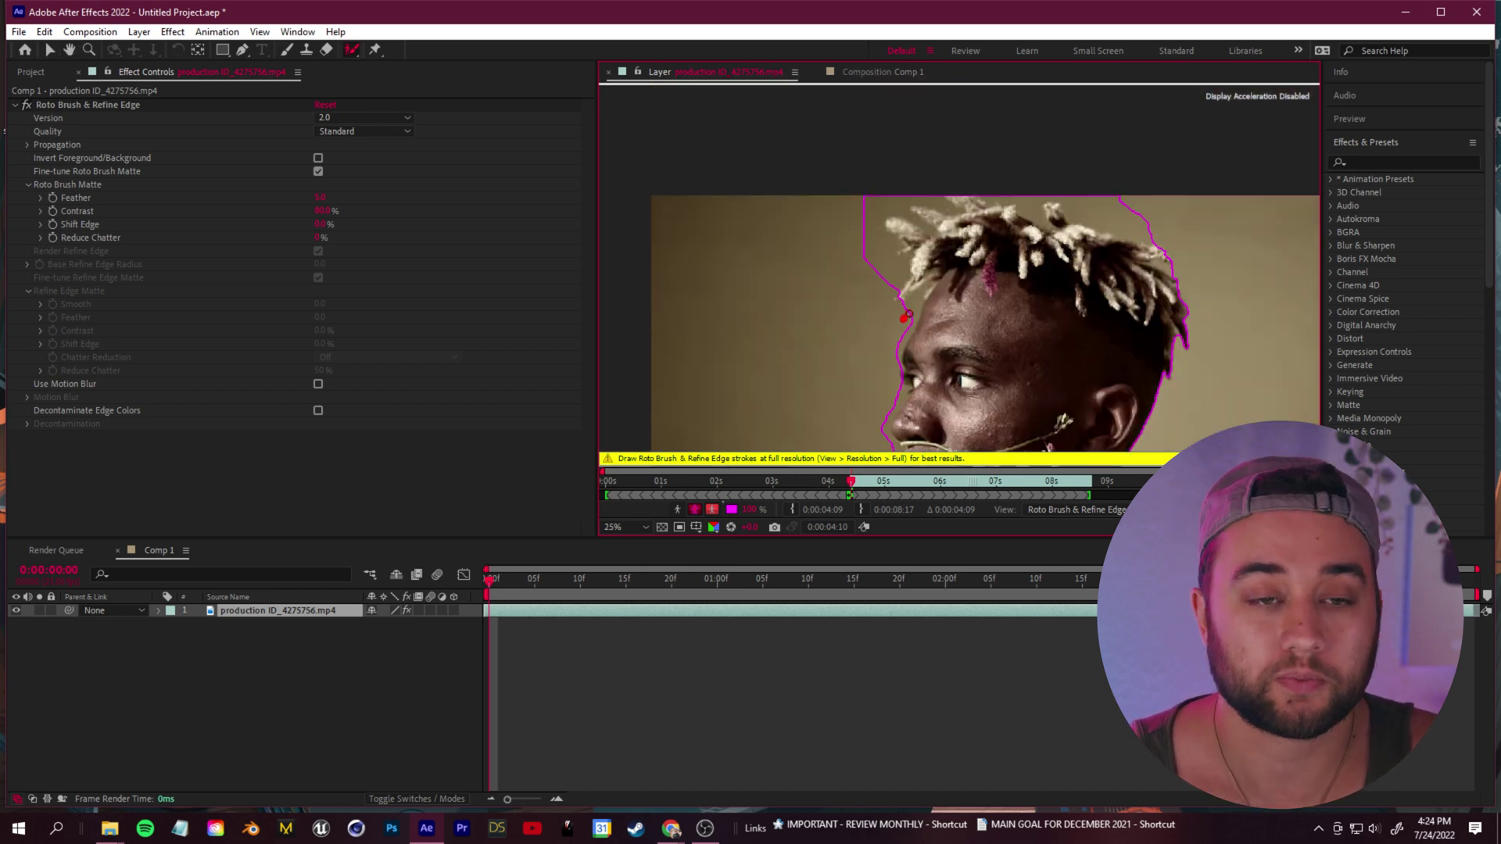
scroll(1048, 244, up, 1)
drag(896, 393, 949, 228)
scroll(1049, 245, down, 1)
scroll(963, 265, down, 1)
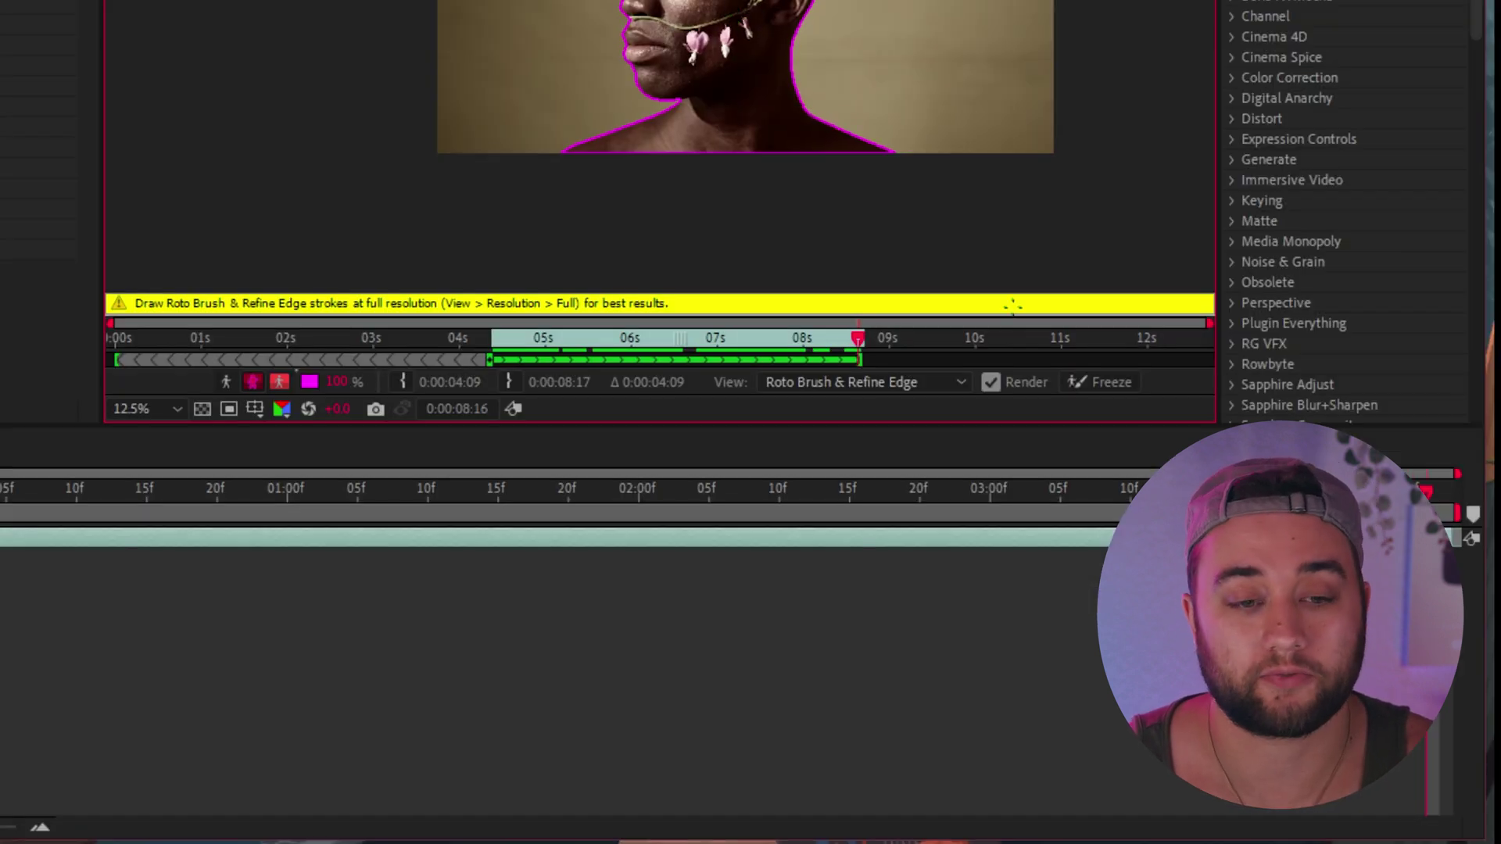
Freeze the Roto Brush matte and duplicate the cut-out layer in Comp 1.
click(1078, 391)
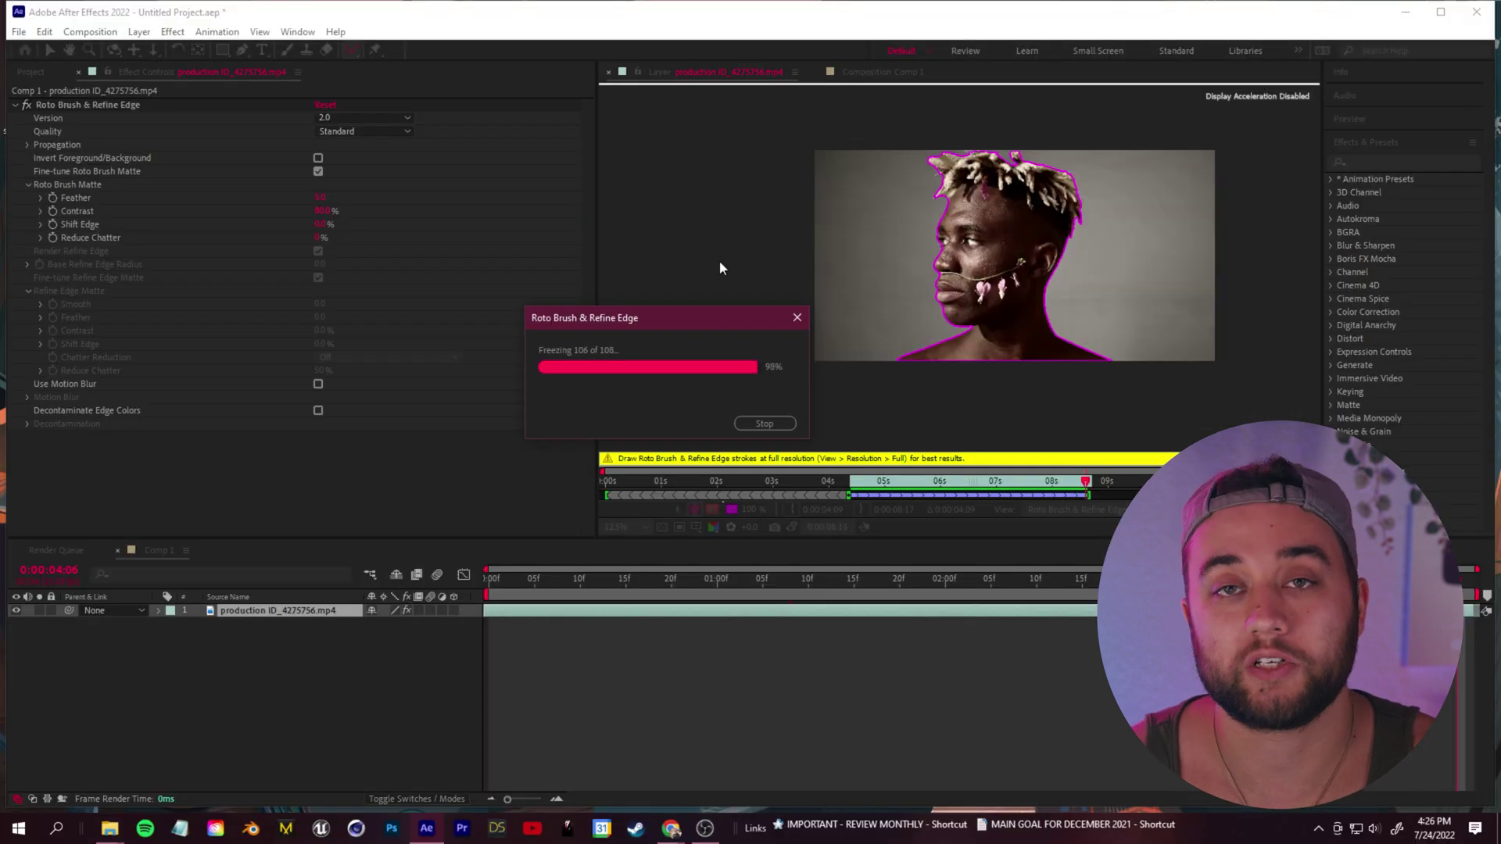
click(868, 74)
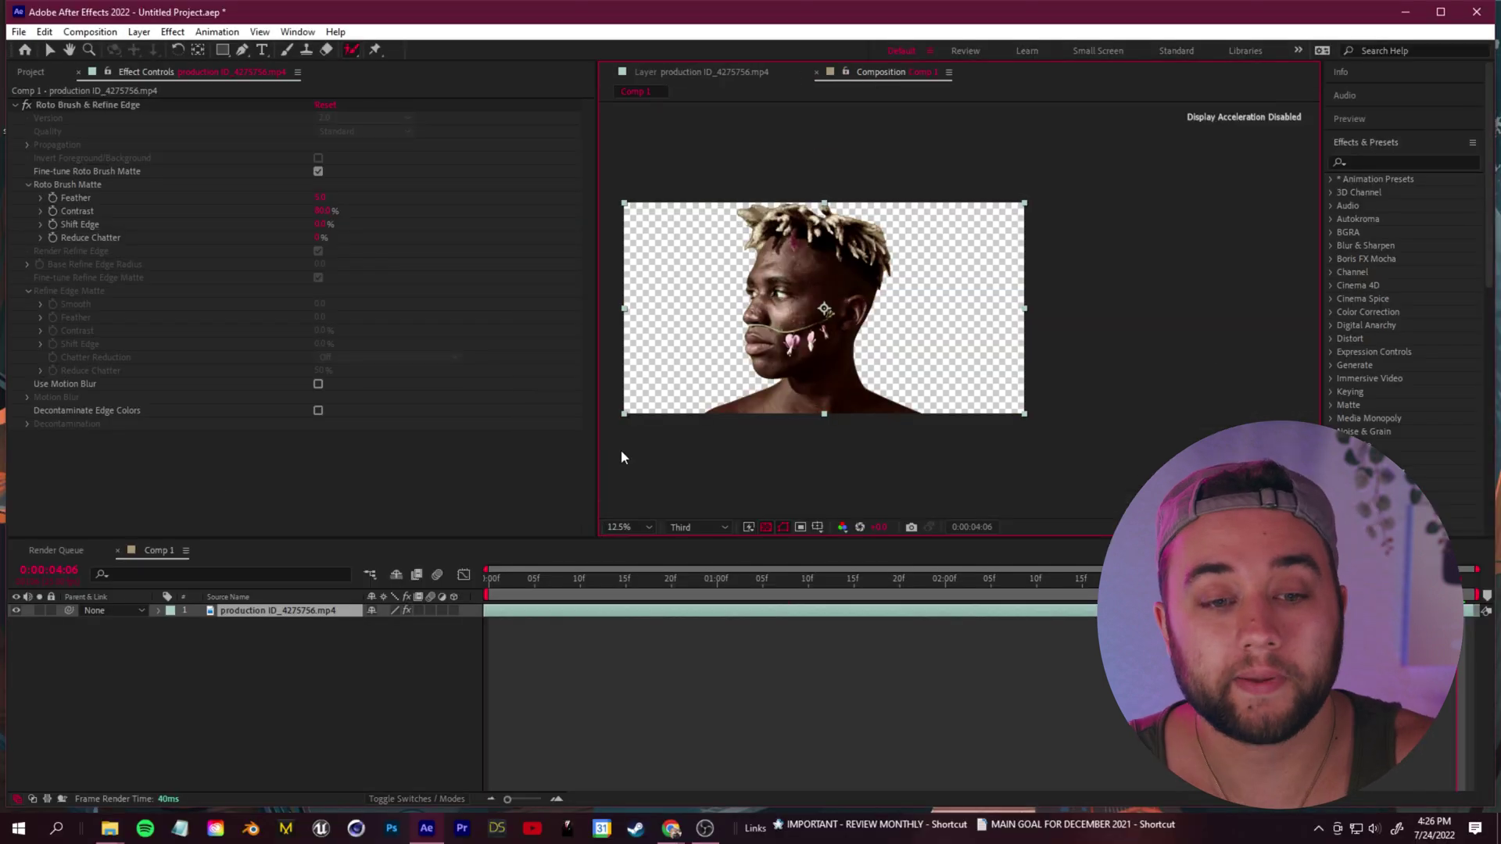
key(ctrl+d)
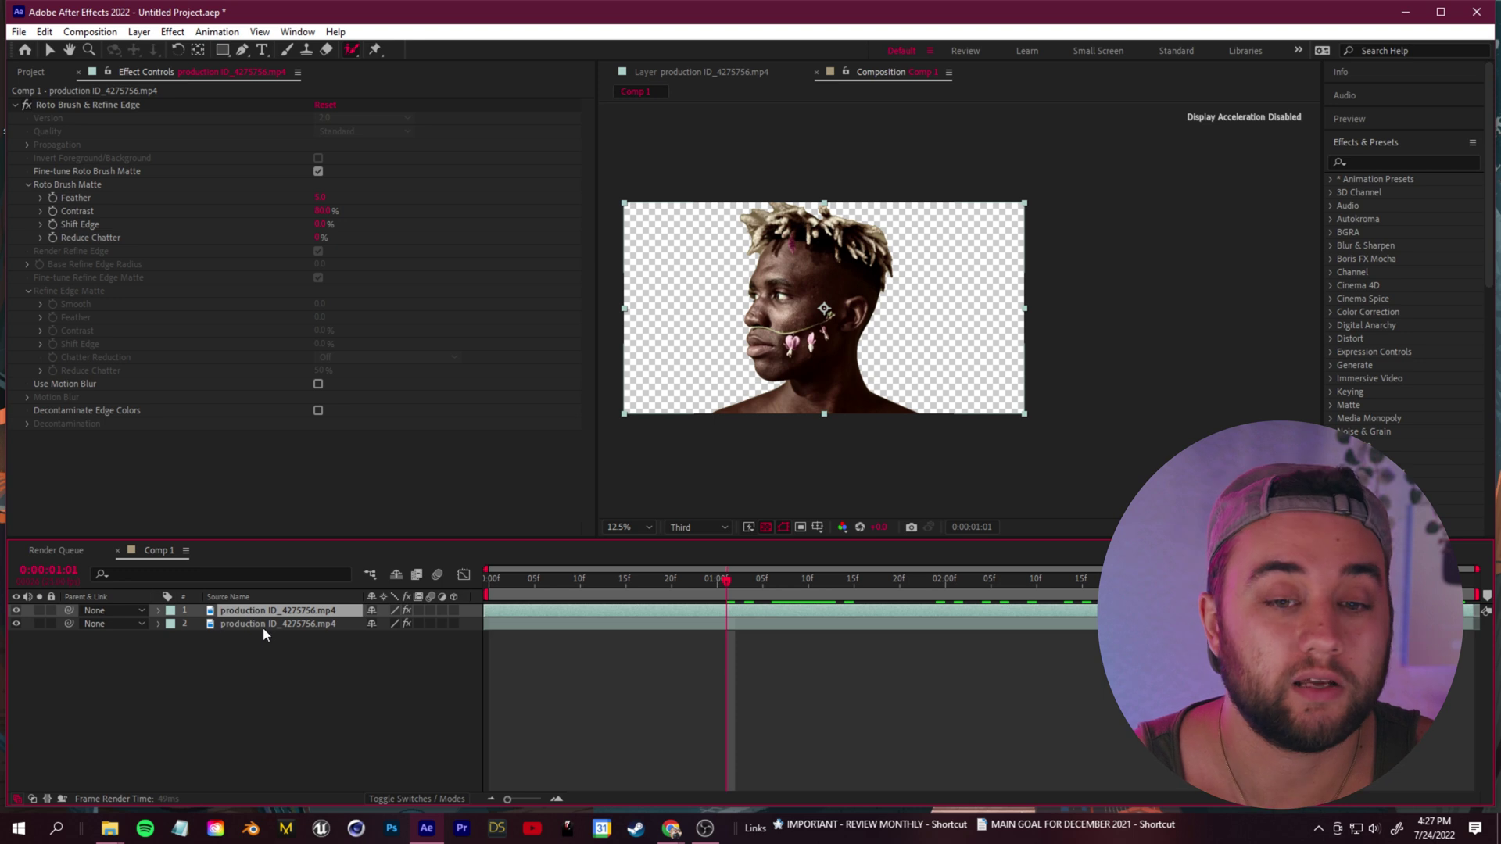
Rename the lower footage layer bg and delete its Roto Brush & Refine Edge effect.
right_click(262, 627)
click(289, 622)
text(bg)
key(Return)
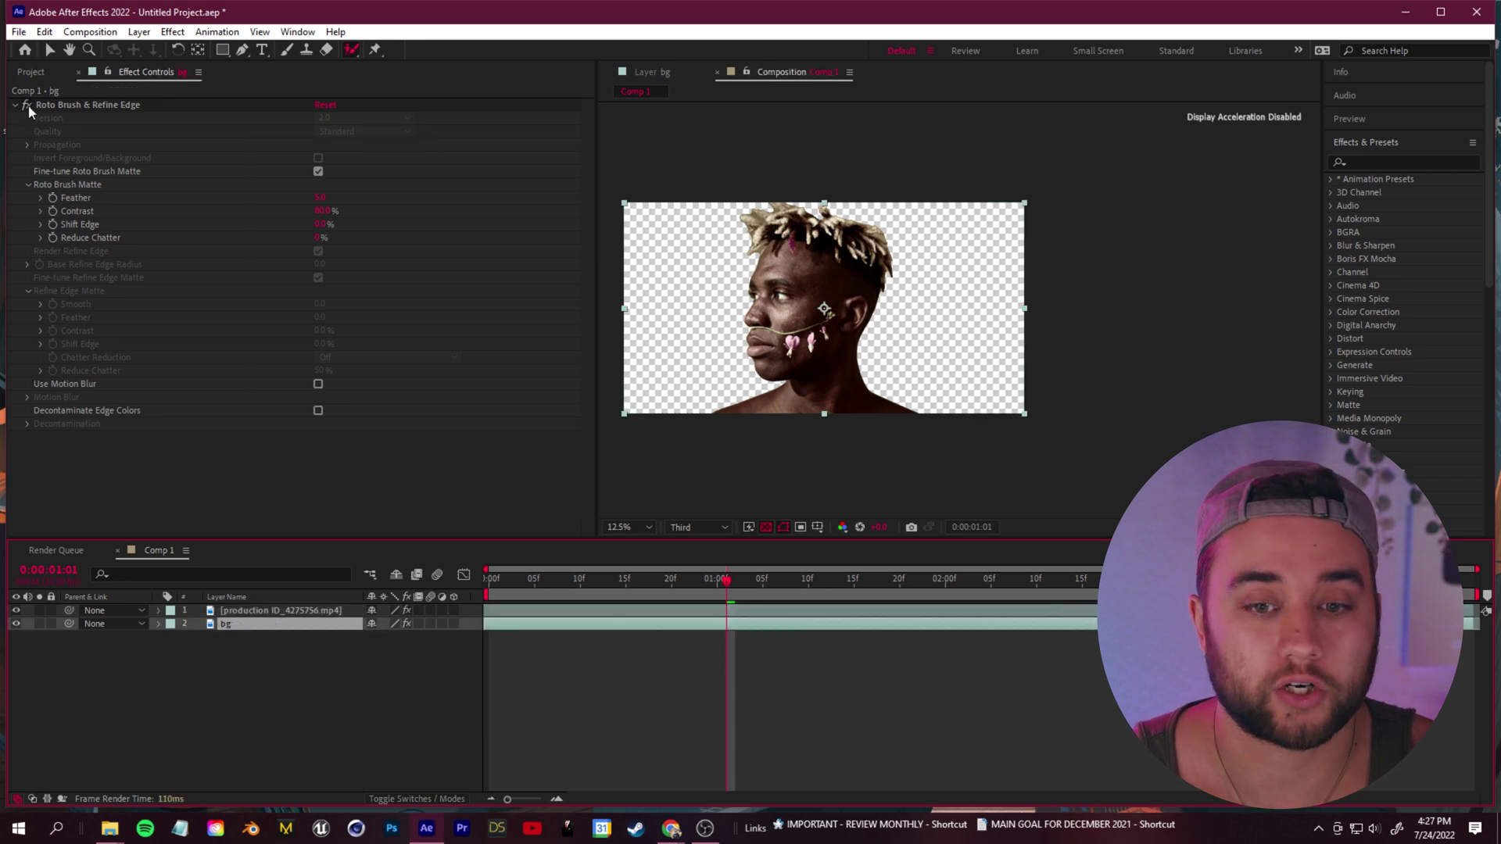
click(52, 105)
key(Delete)
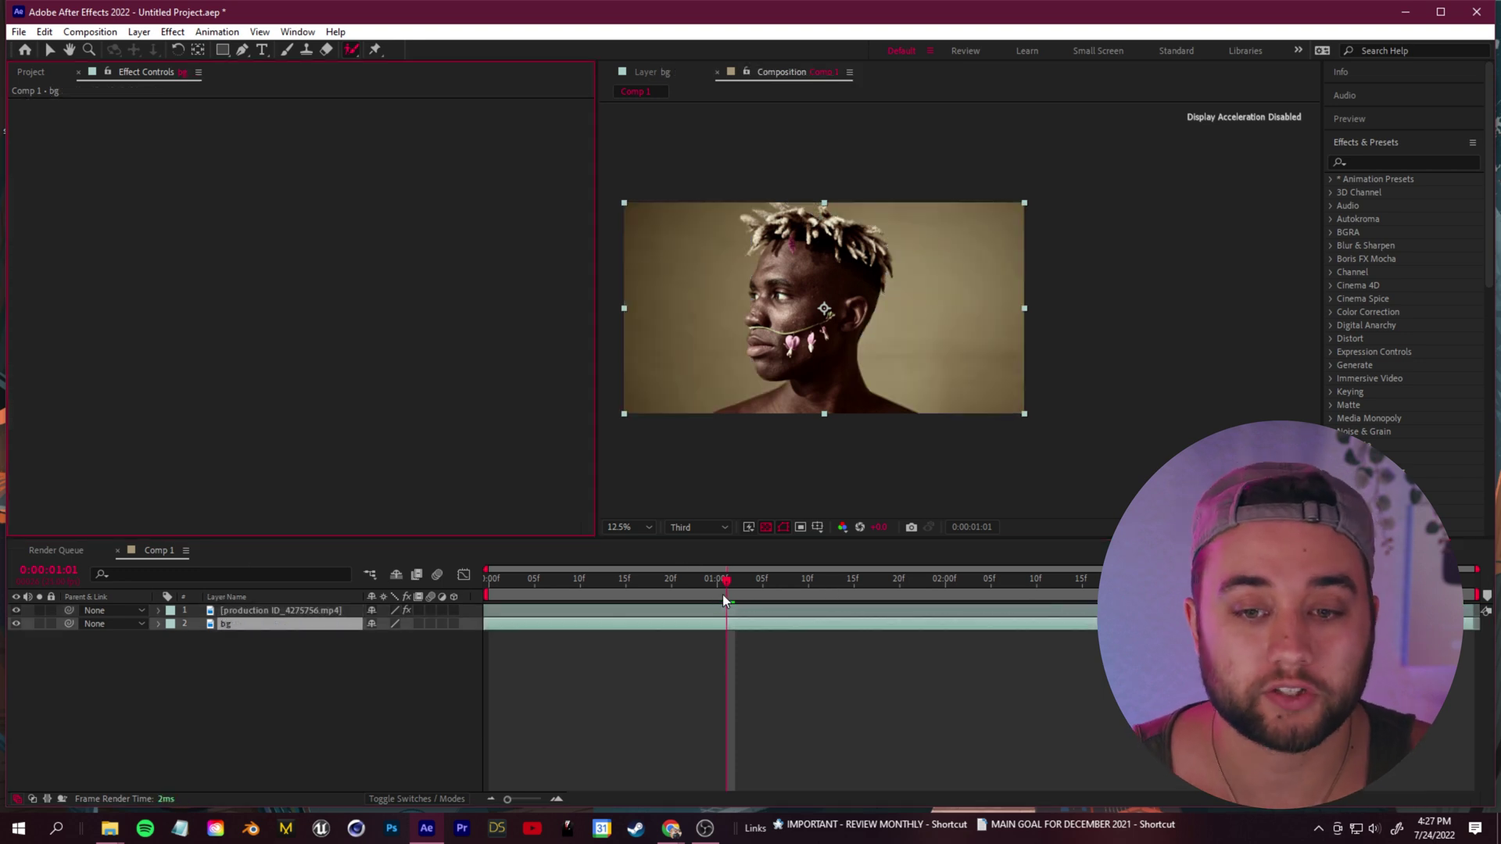
Rename the upper cut-out layer roto and apply the Shatter effect to it.
right_click(251, 611)
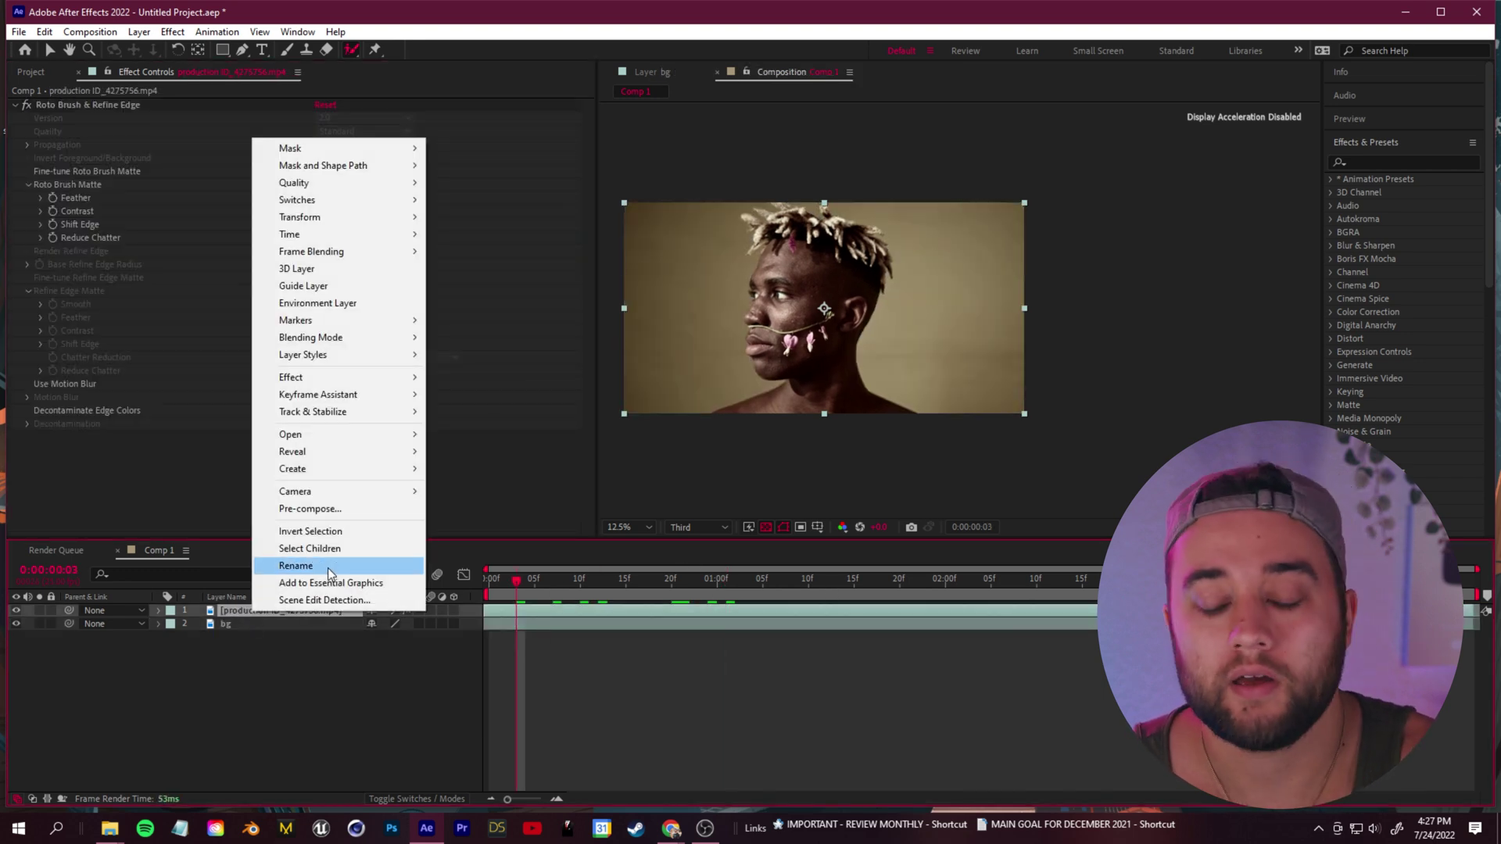
click(1376, 163)
text(s)
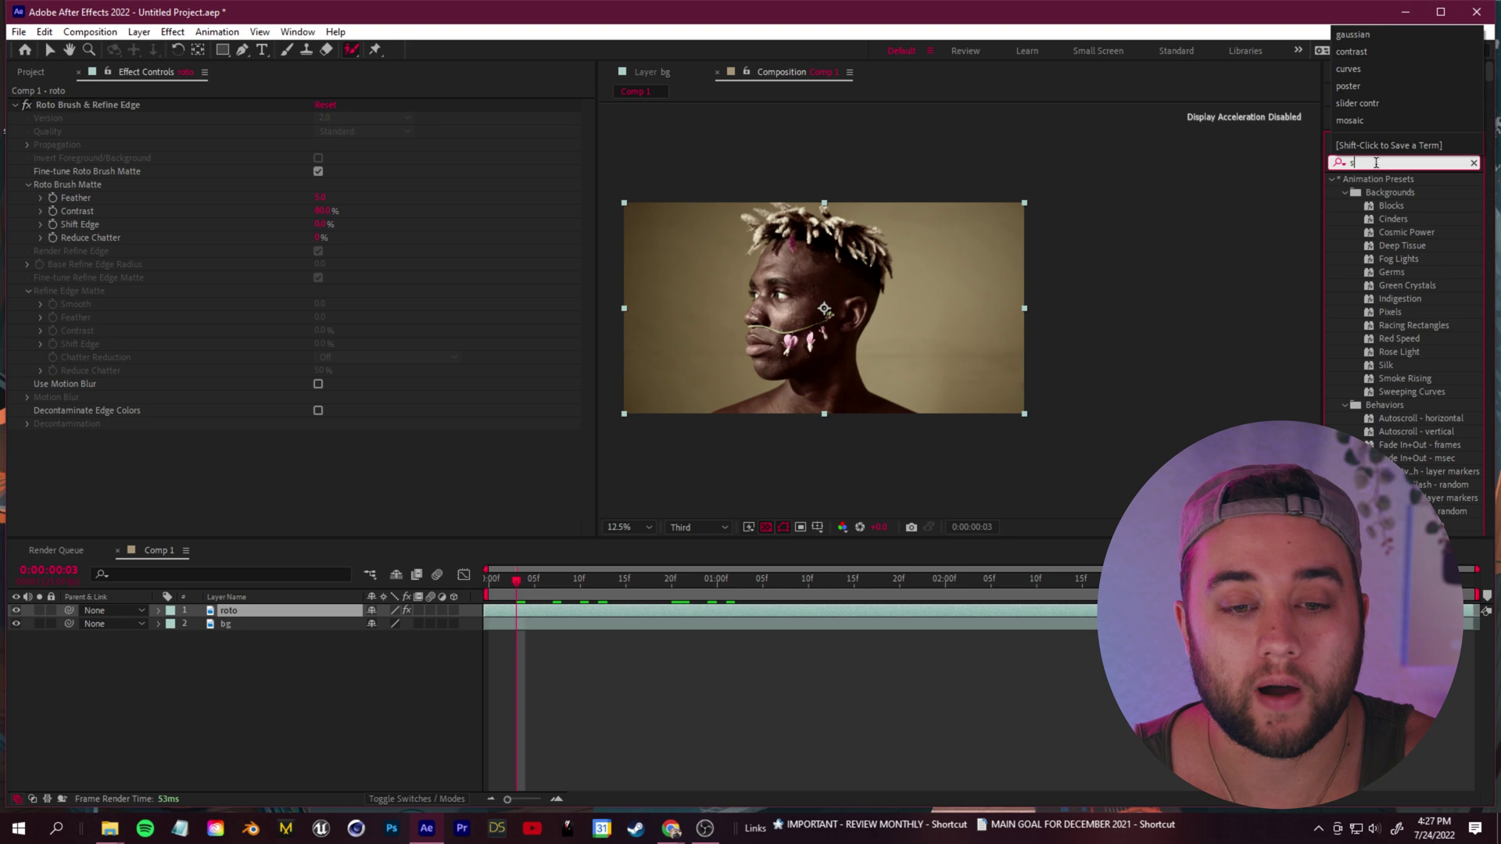
text(hatte)
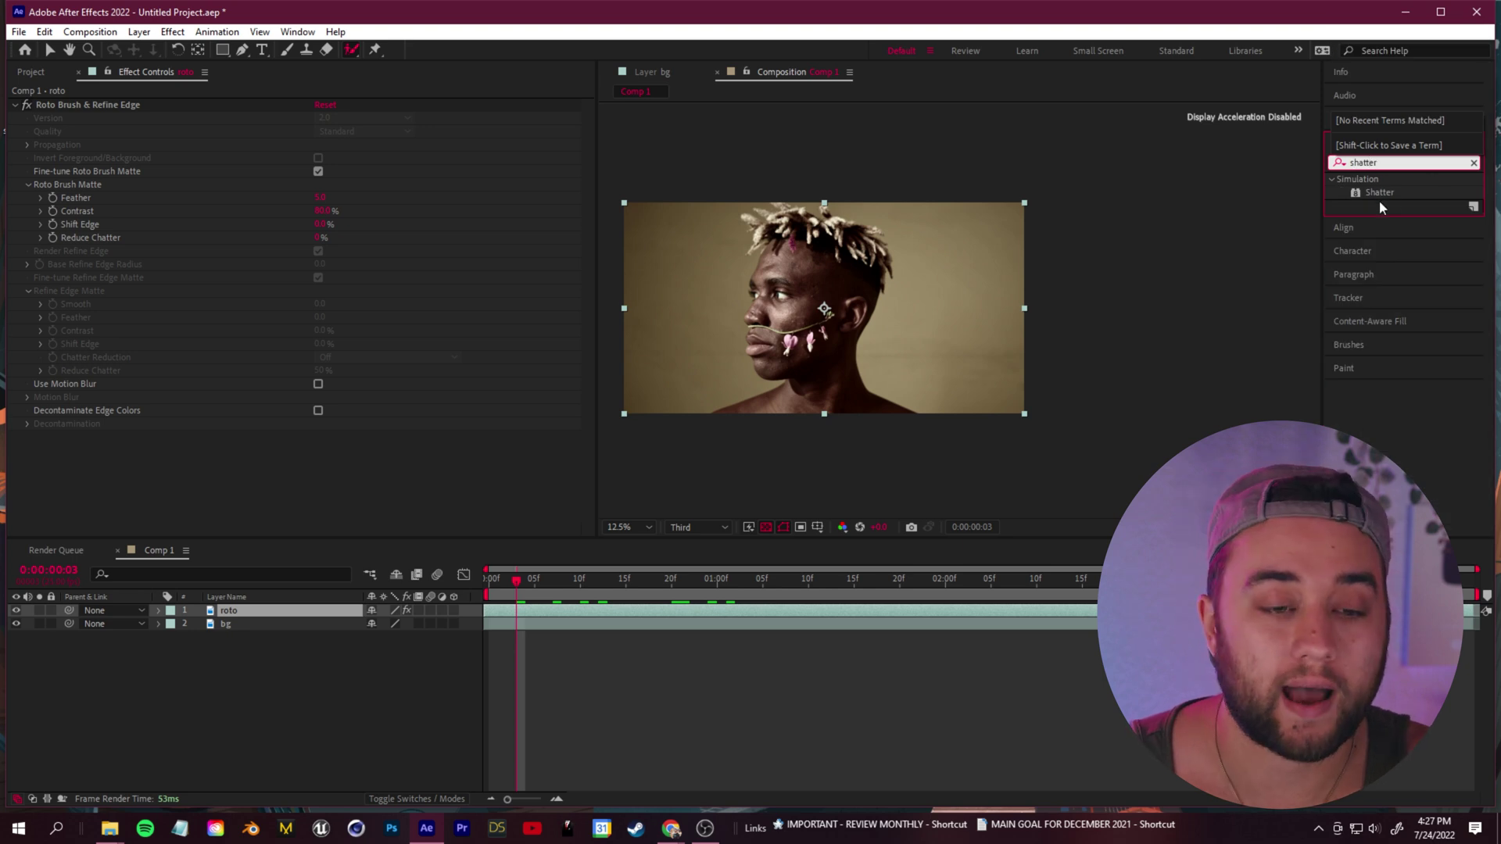
text(r)
drag(1380, 192, 256, 611)
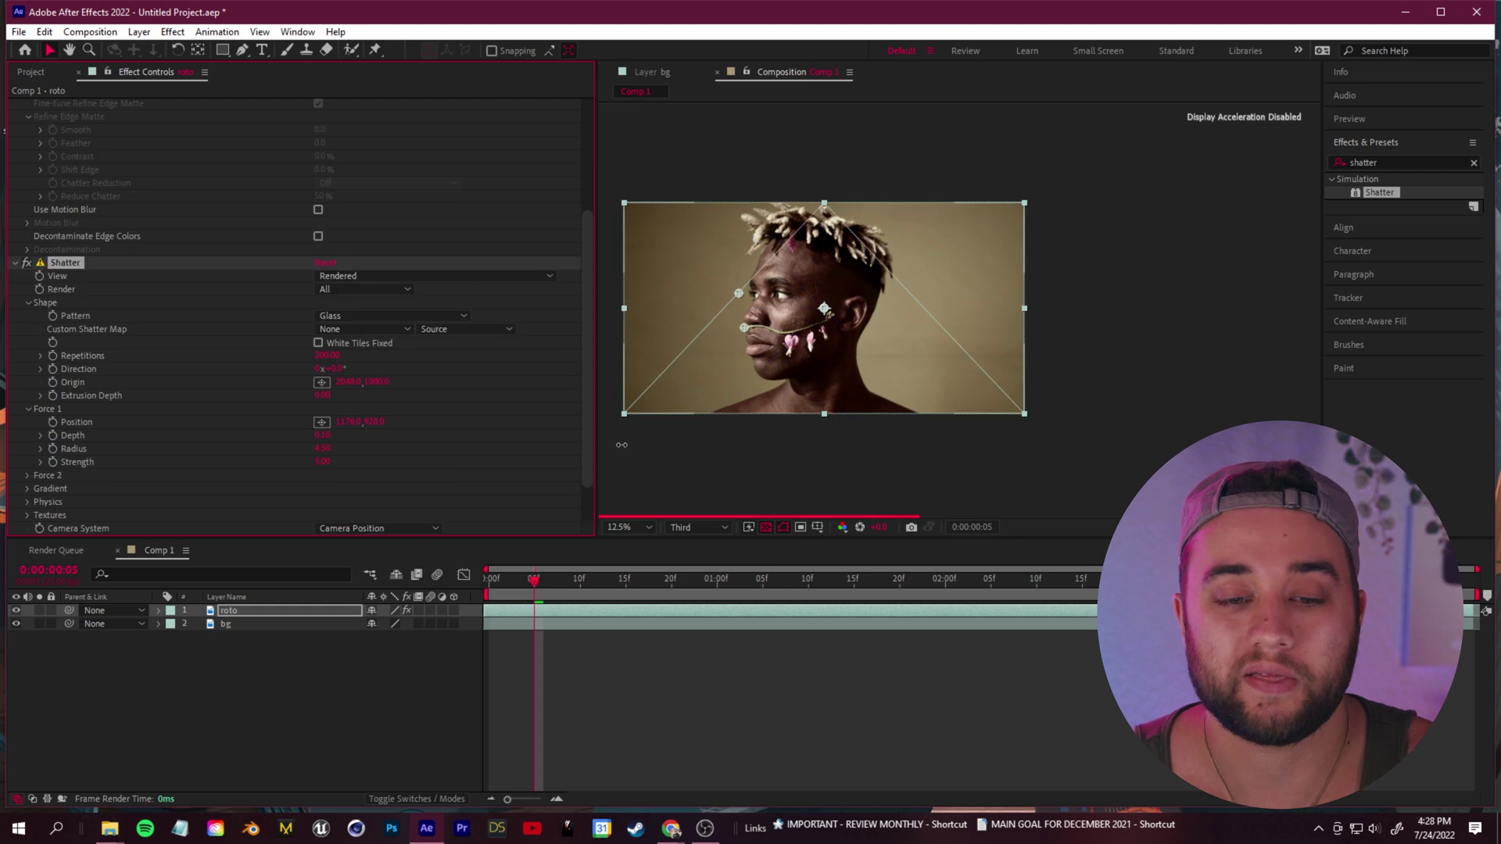
Hide the bg layer to isolate the roto cut-out and expand the Depth setting of Shatter's Force 1.
click(15, 624)
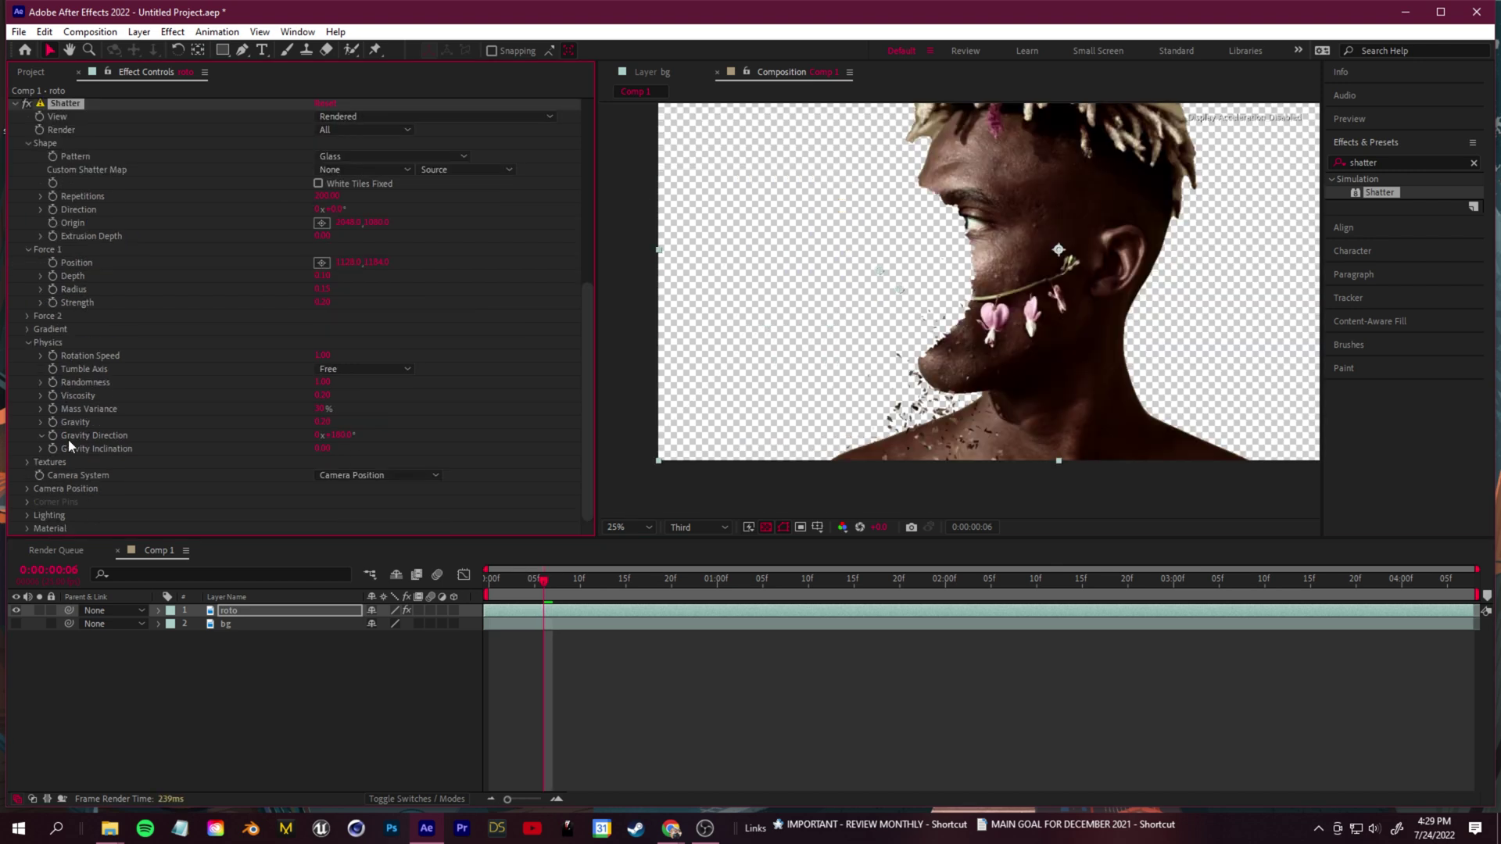
click(41, 435)
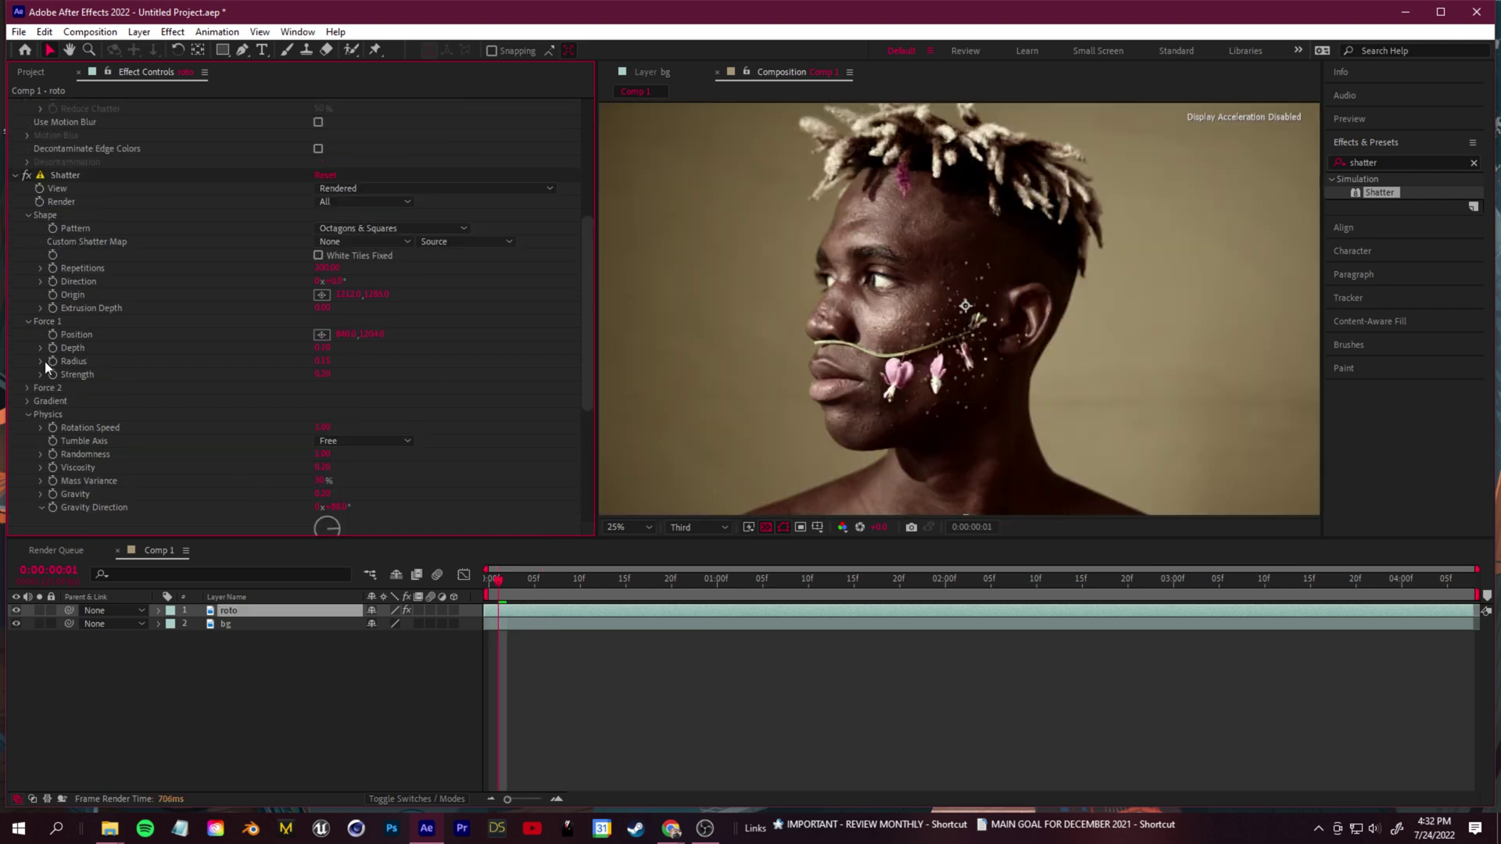
Increase the Force 1 Radius of the Shatter effect moderately.
click(42, 361)
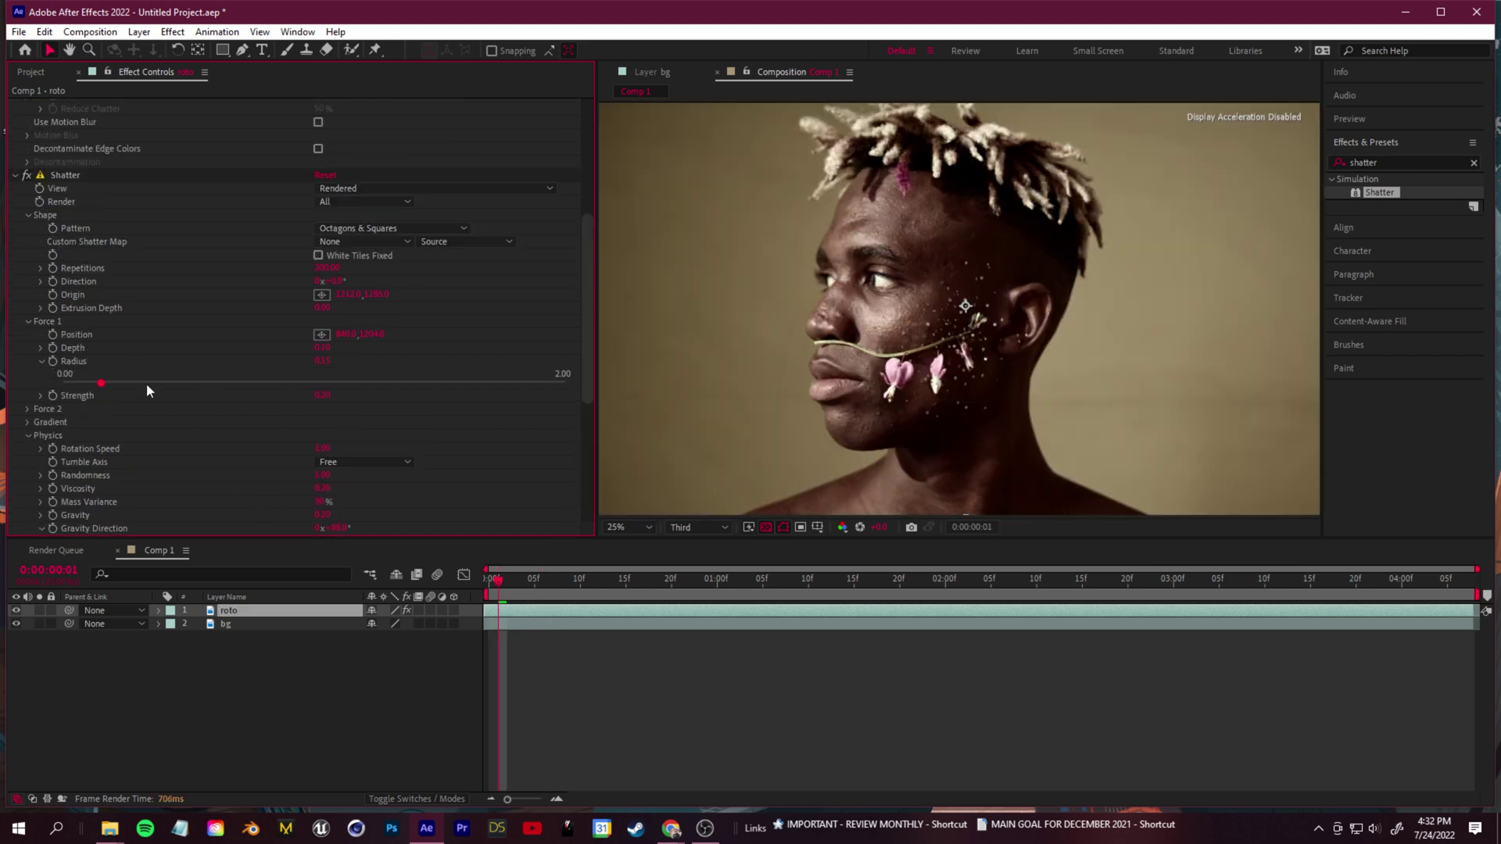
click(216, 381)
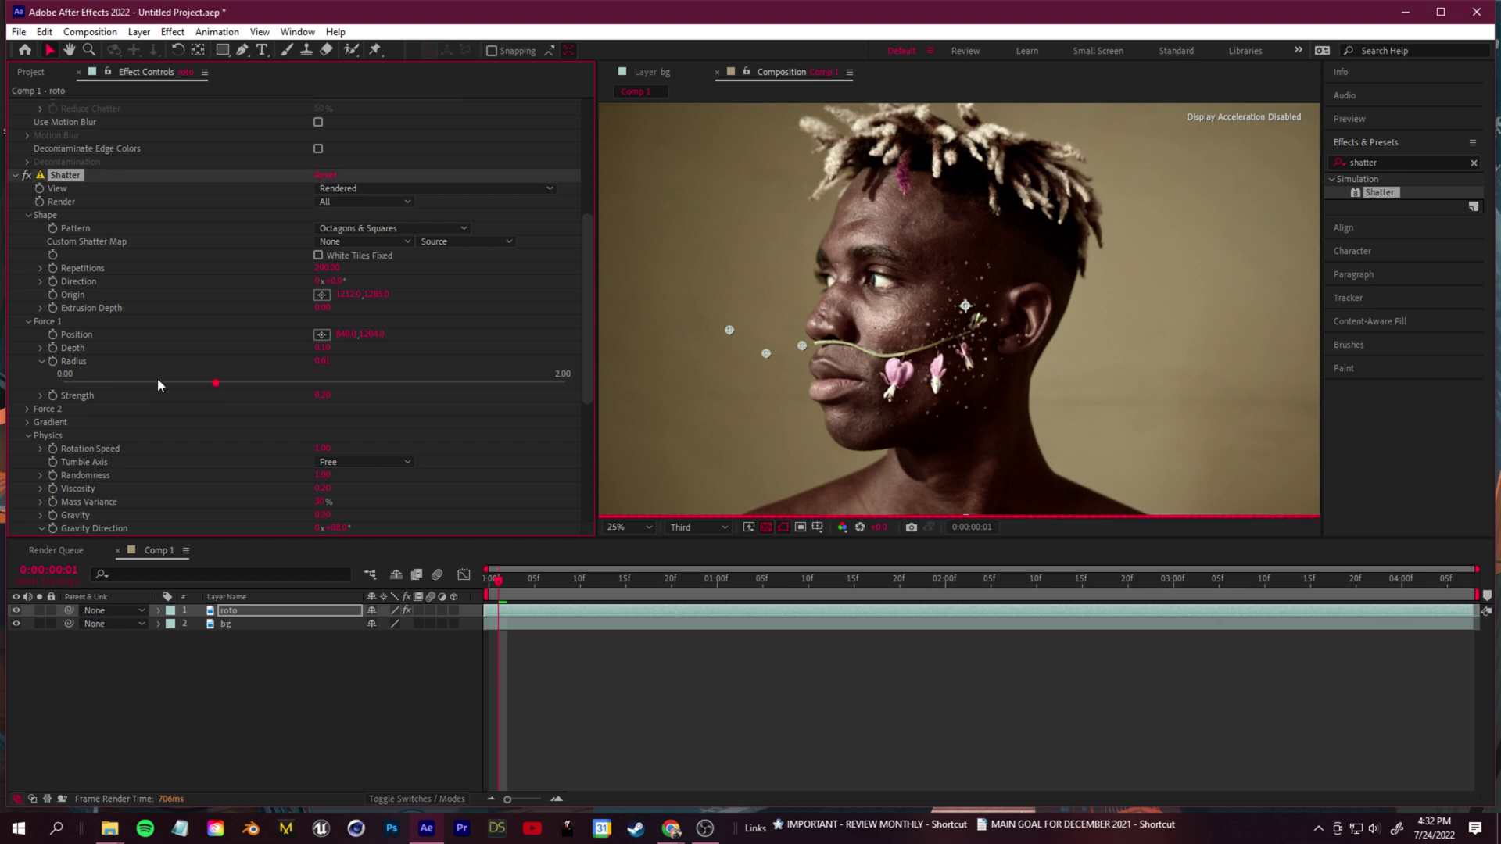
click(130, 382)
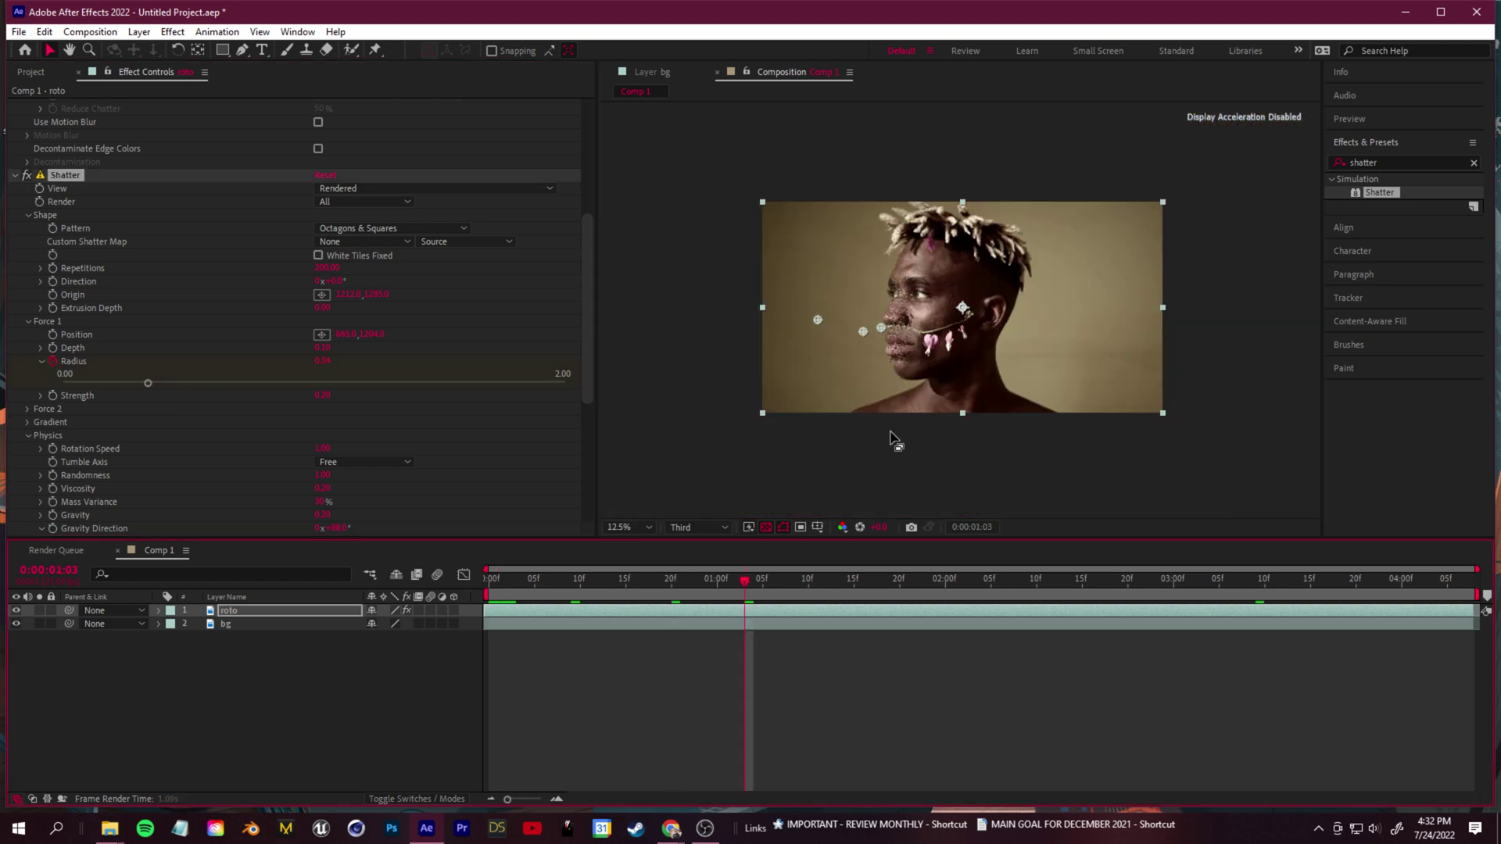
Go to 0:00:01:14 in Comp 1 and examine the shattered particles on the man's face.
key(period)
click(846, 598)
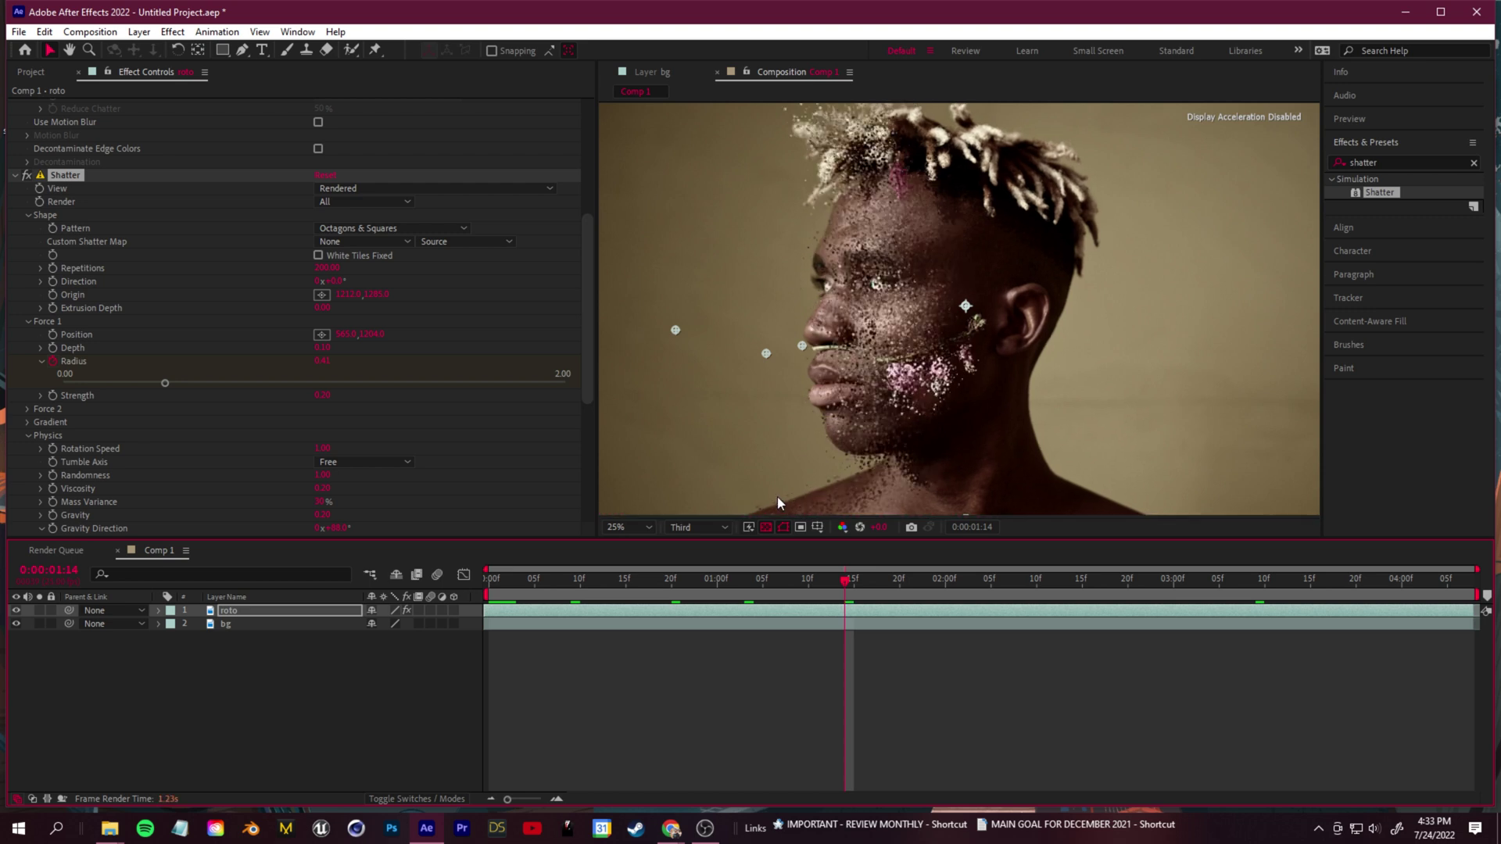
key(comma)
key(period)
key(comma)
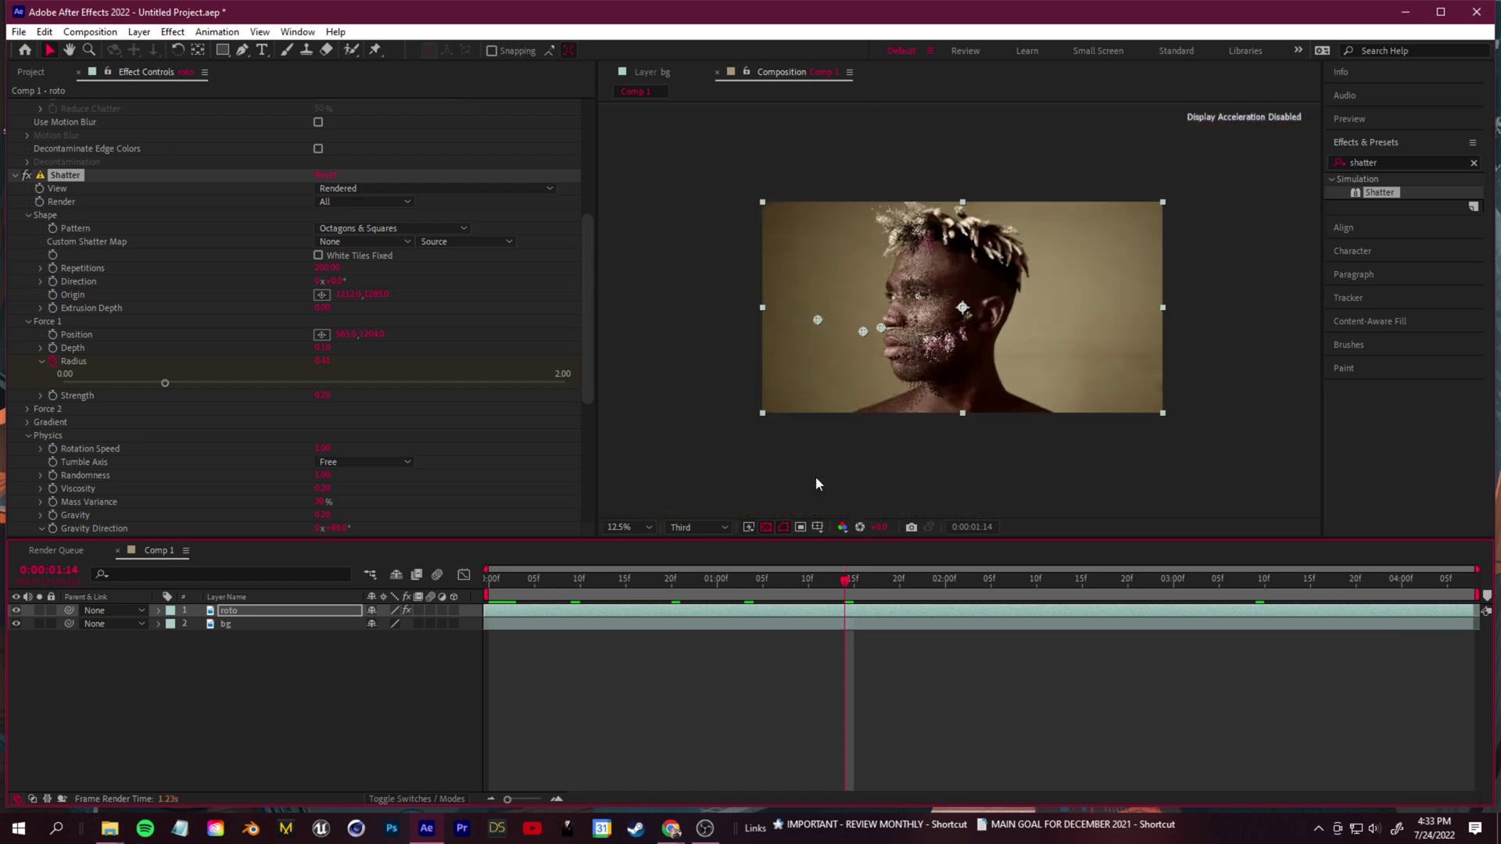
key(period)
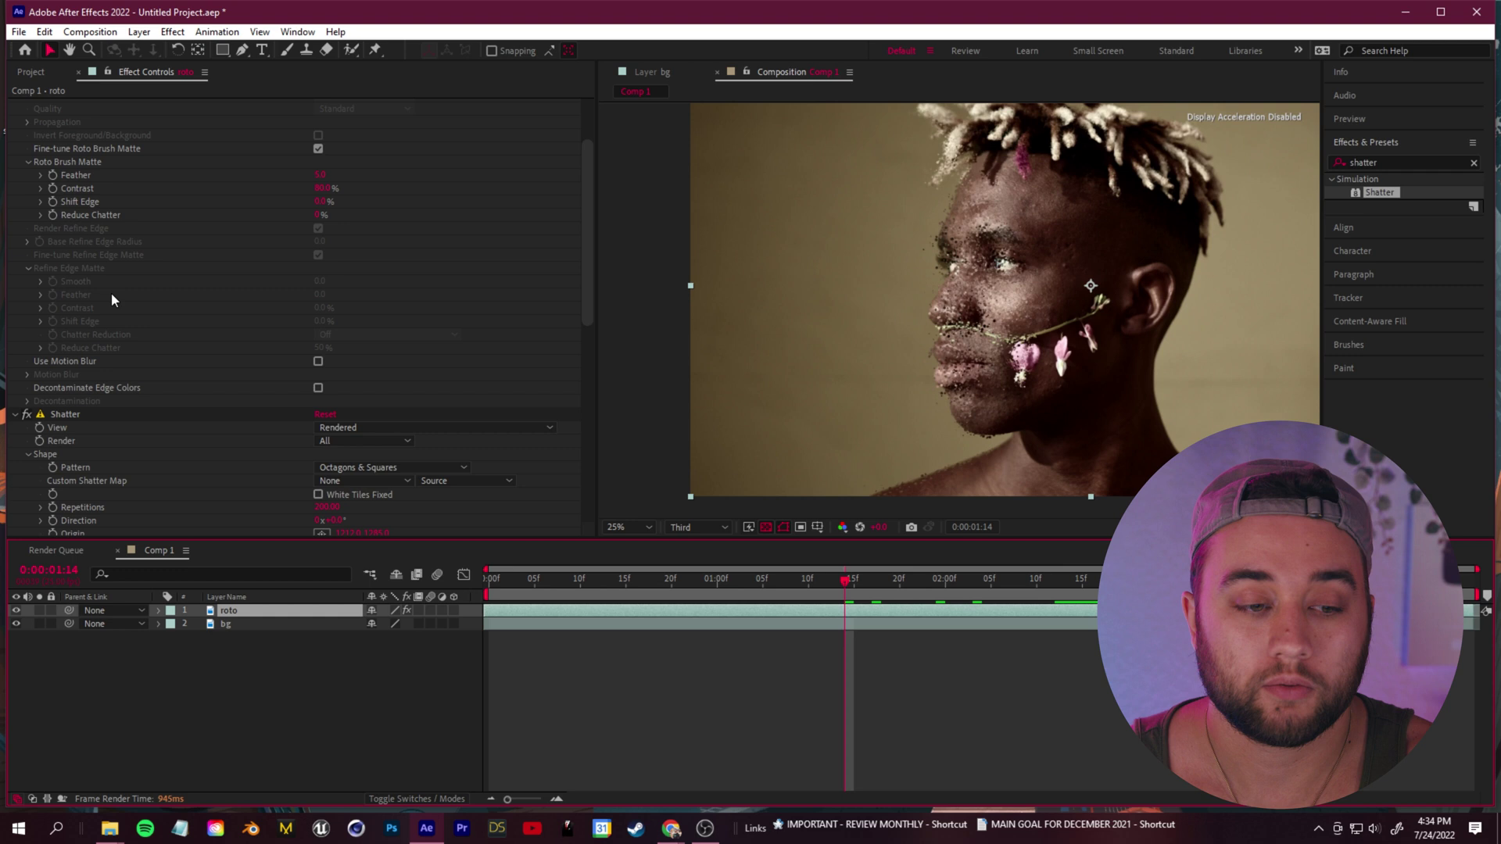
Collapse the Roto Brush & Refine Edge and Shatter effects of the roto layer.
scroll(111, 293, up, 3)
click(14, 105)
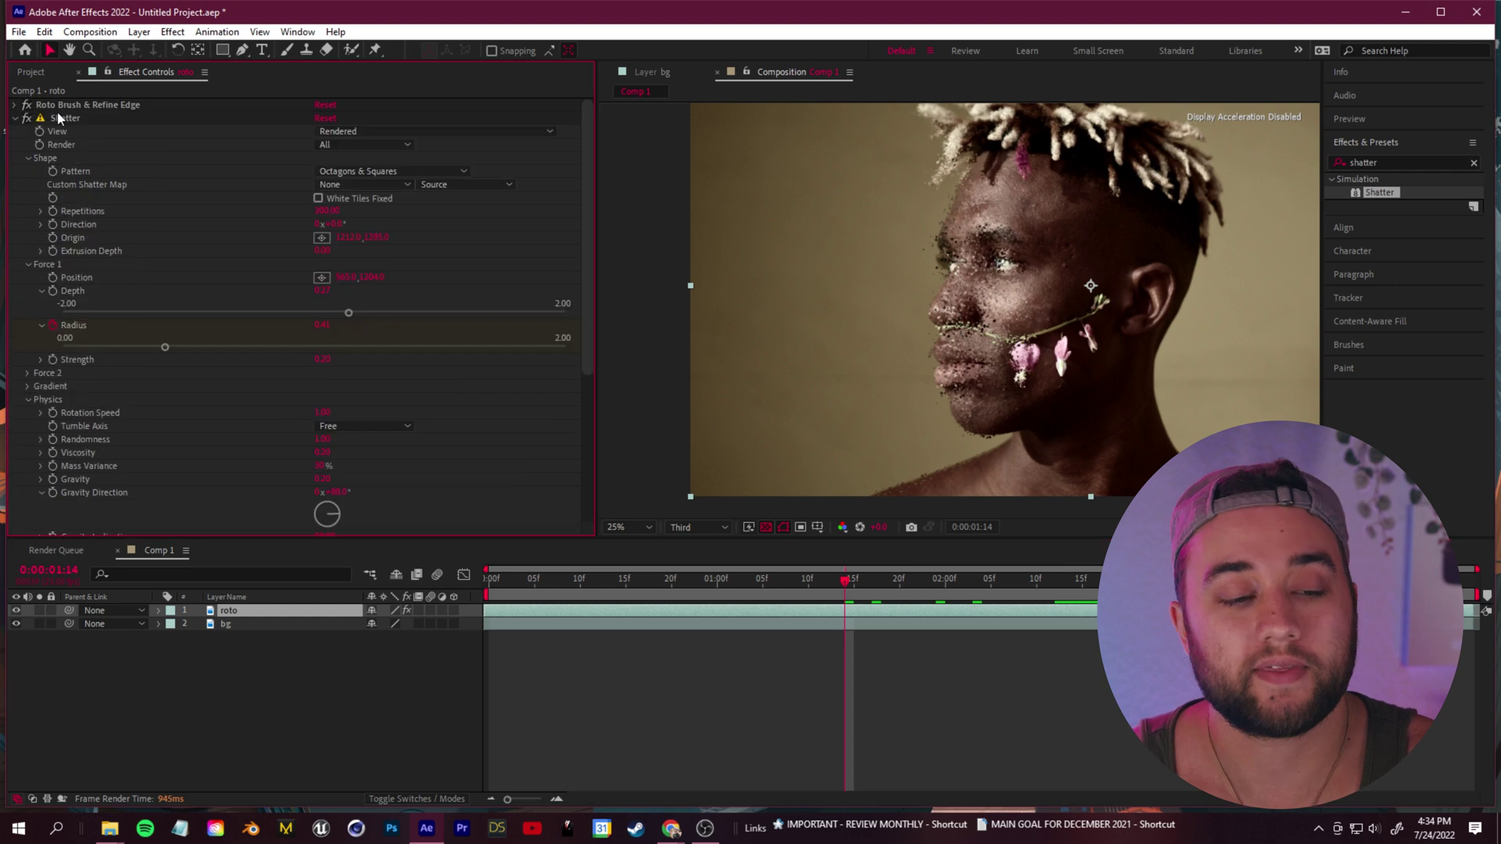
click(14, 118)
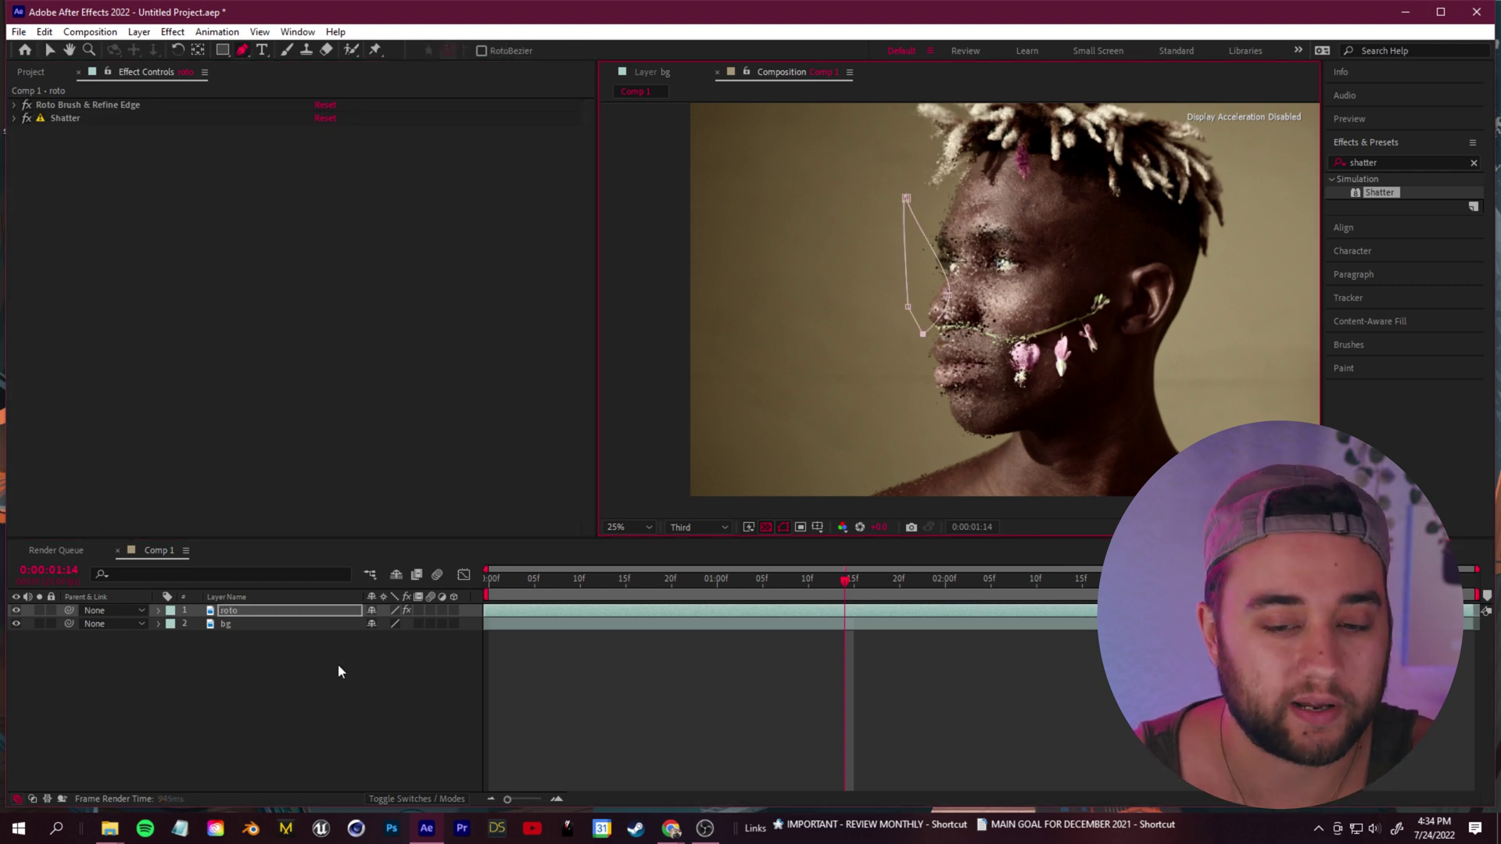
Reveal the mask beside the nose on the roto layer and set its mode to Subtract.
key(m)
click(395, 624)
click(410, 673)
Copy the roto layer's Mask 1 onto the bg layer and increase the feather of the pasted mask.
click(293, 615)
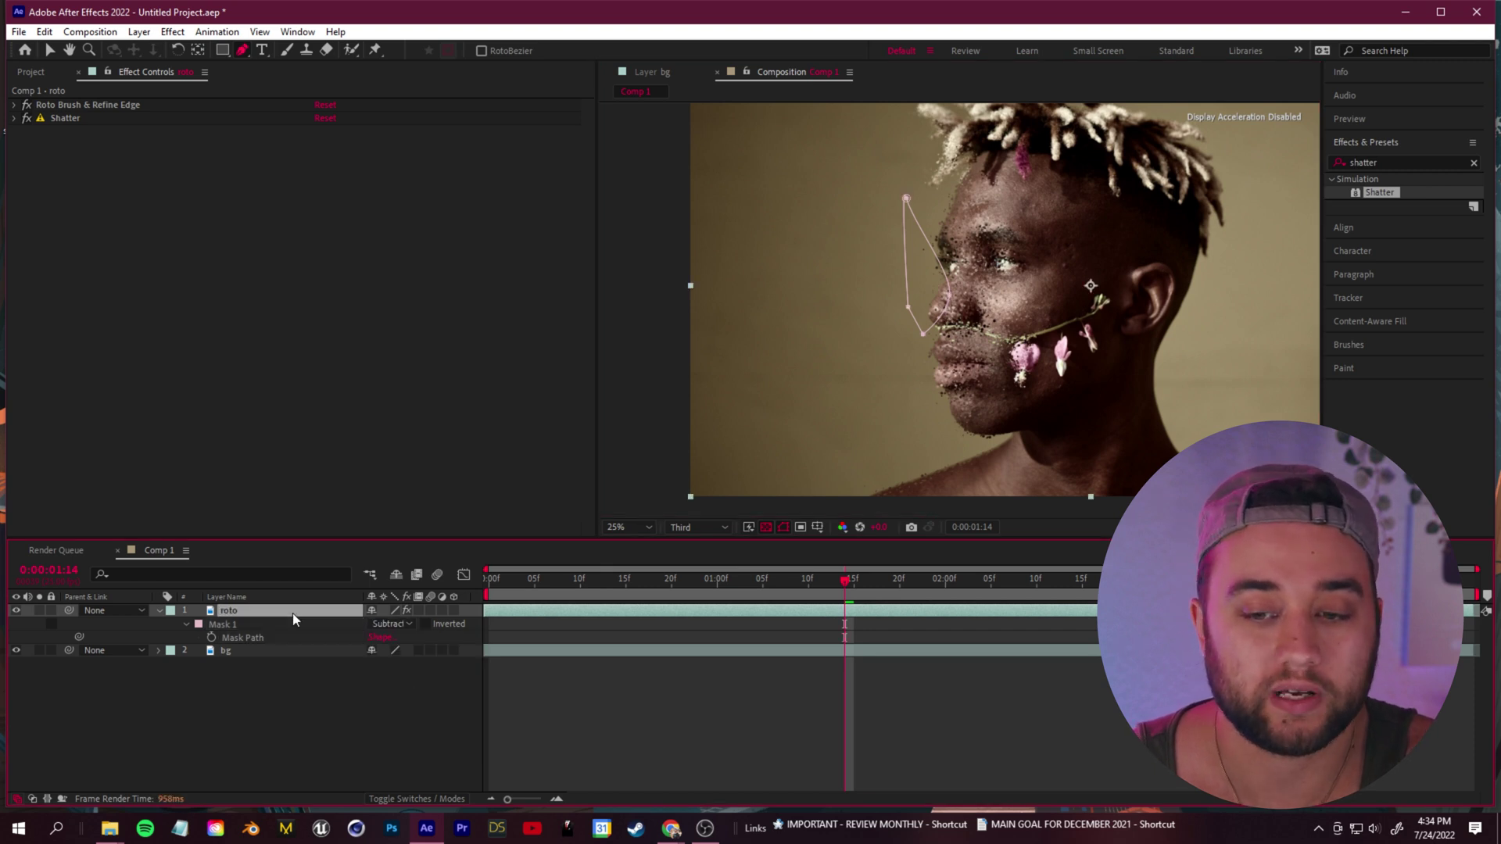
click(262, 652)
key(ctrl+v)
click(266, 661)
click(236, 652)
key(m)
key(m)
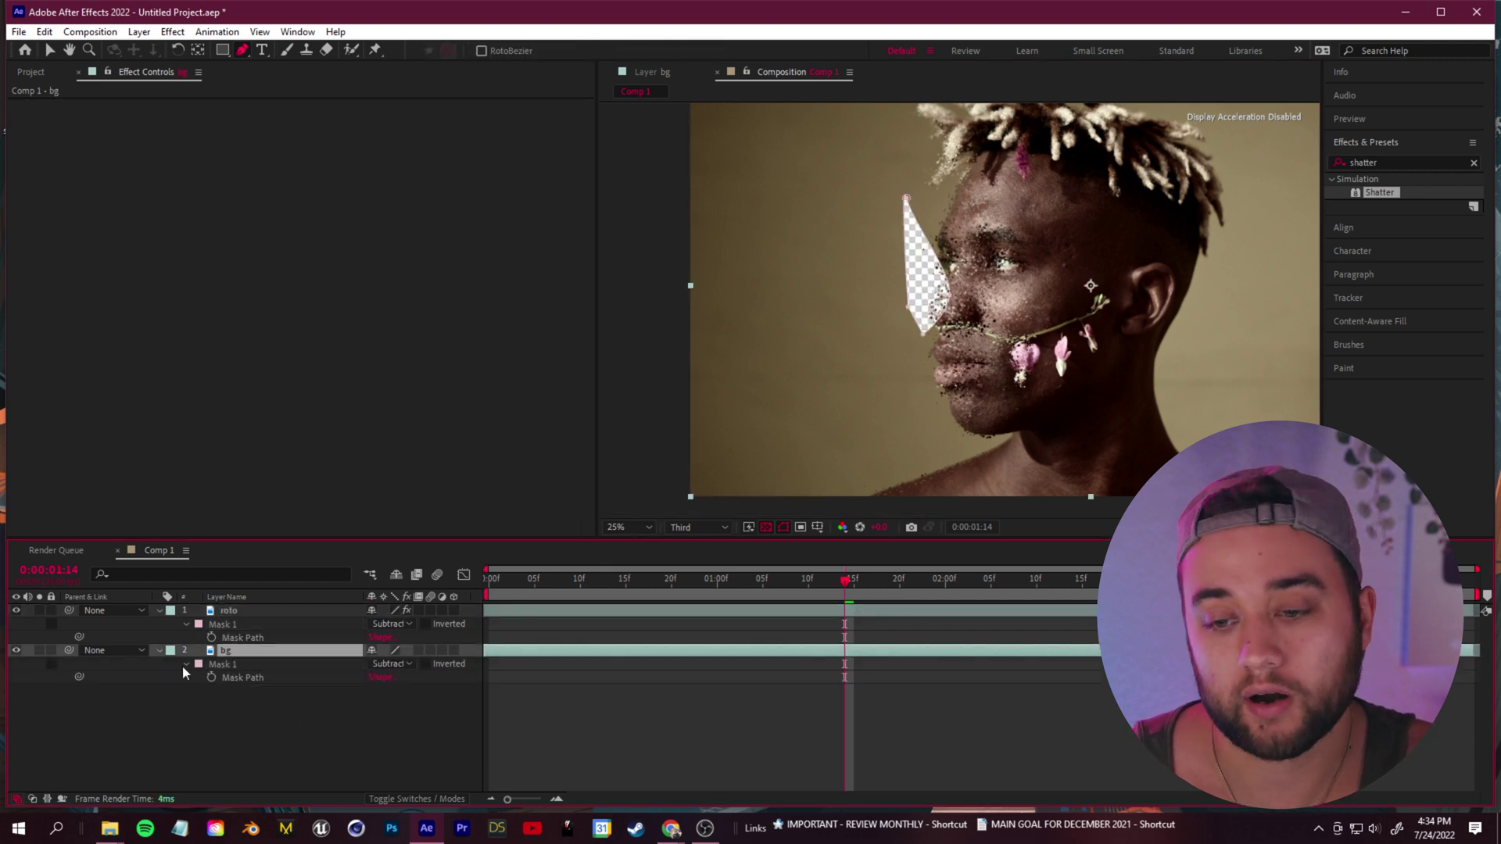
drag(388, 691, 462, 692)
Duplicate the bg layer and rename the copy chunk.
key(ctrl+d)
key(comma)
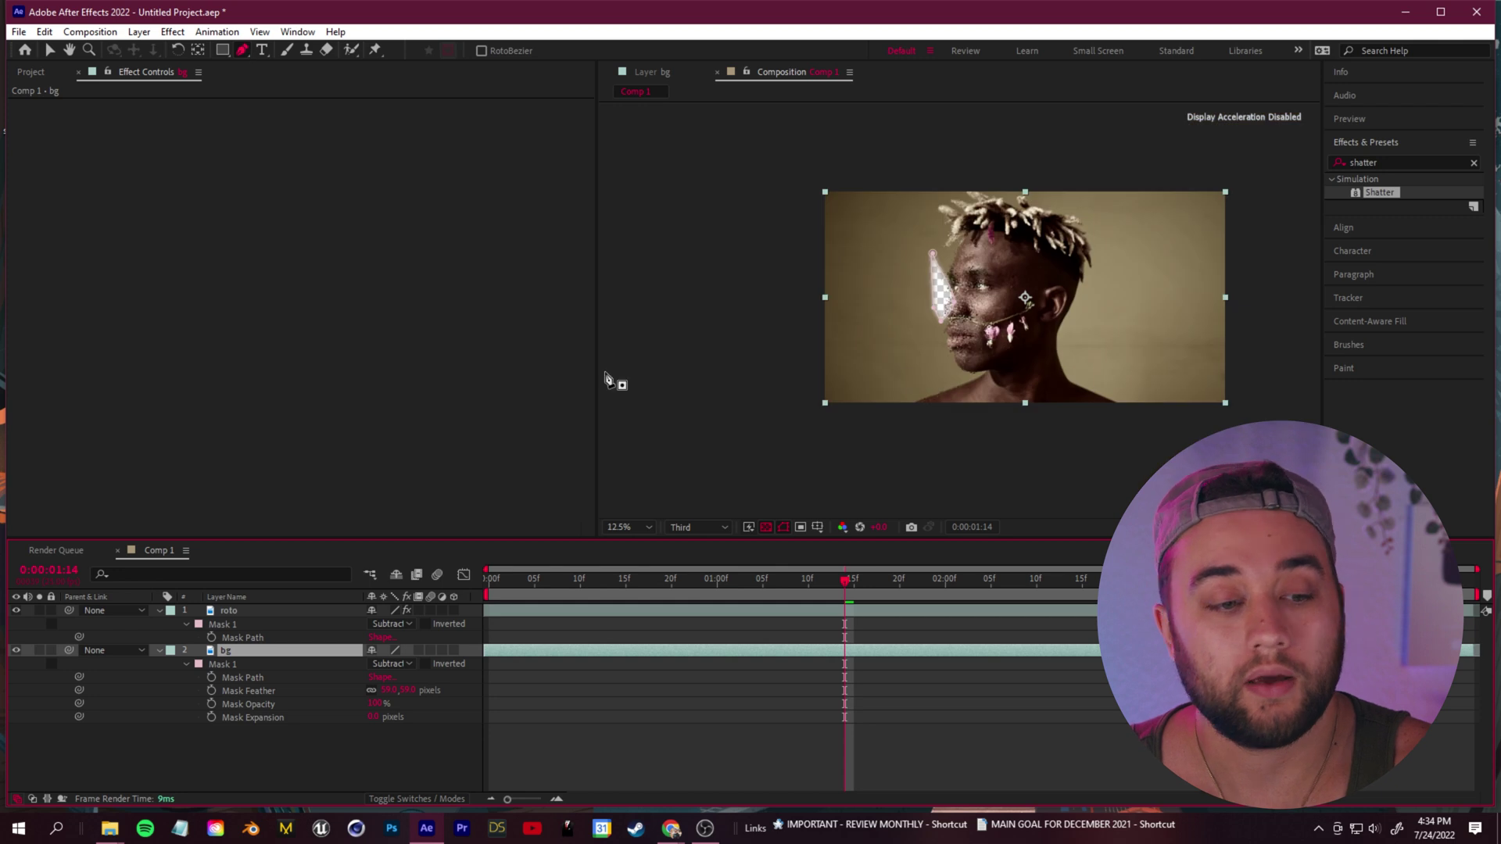
right_click(235, 652)
text(chunk)
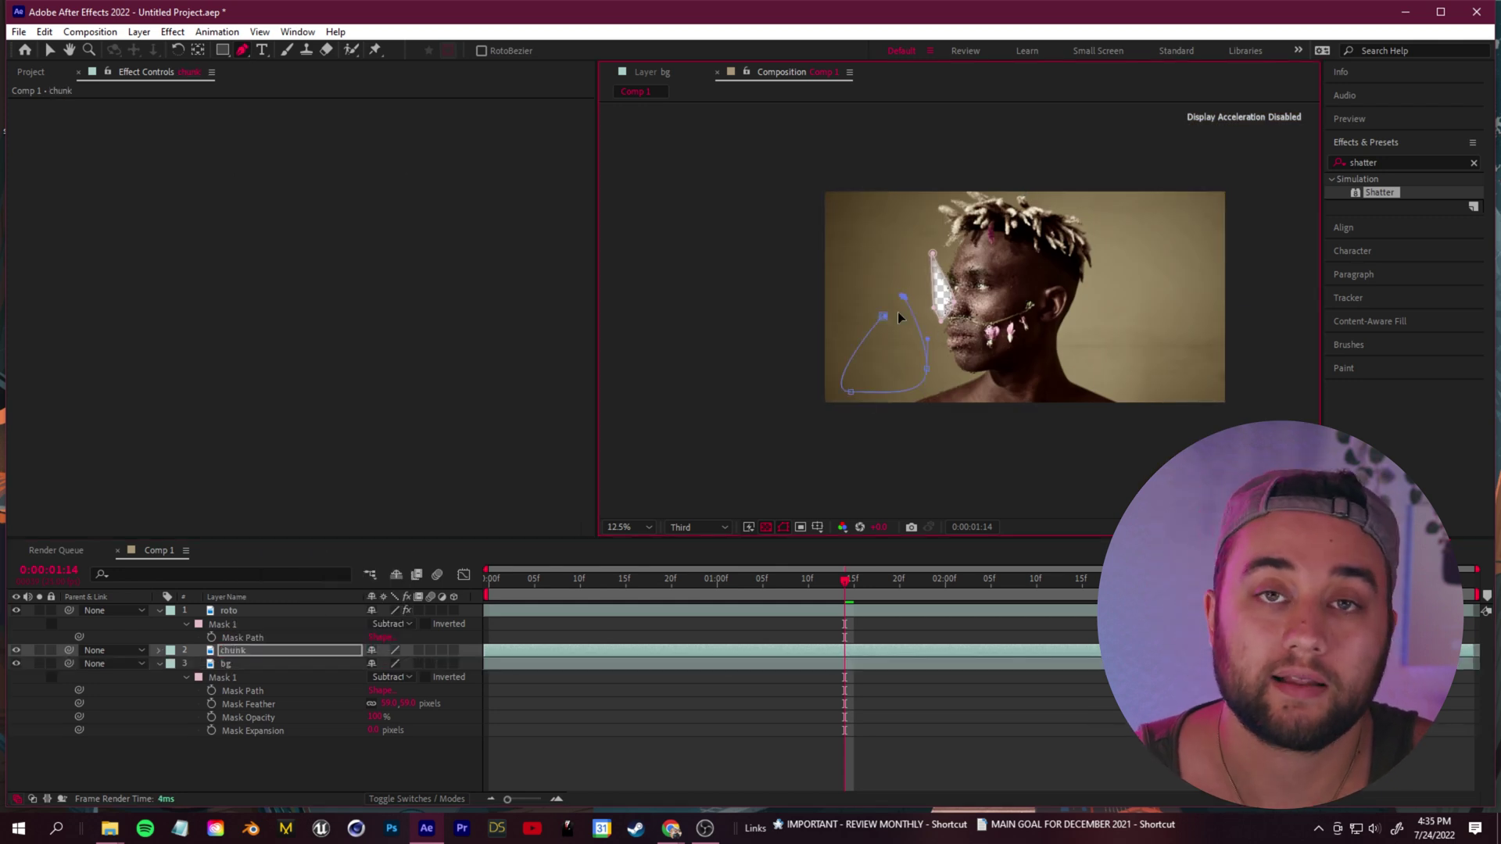
Freeze the chunk layer at the frame 0:00:01:14 and move it below the bg layer.
right_click(247, 652)
mouse_move(328, 275)
click(492, 327)
drag(249, 650, 258, 703)
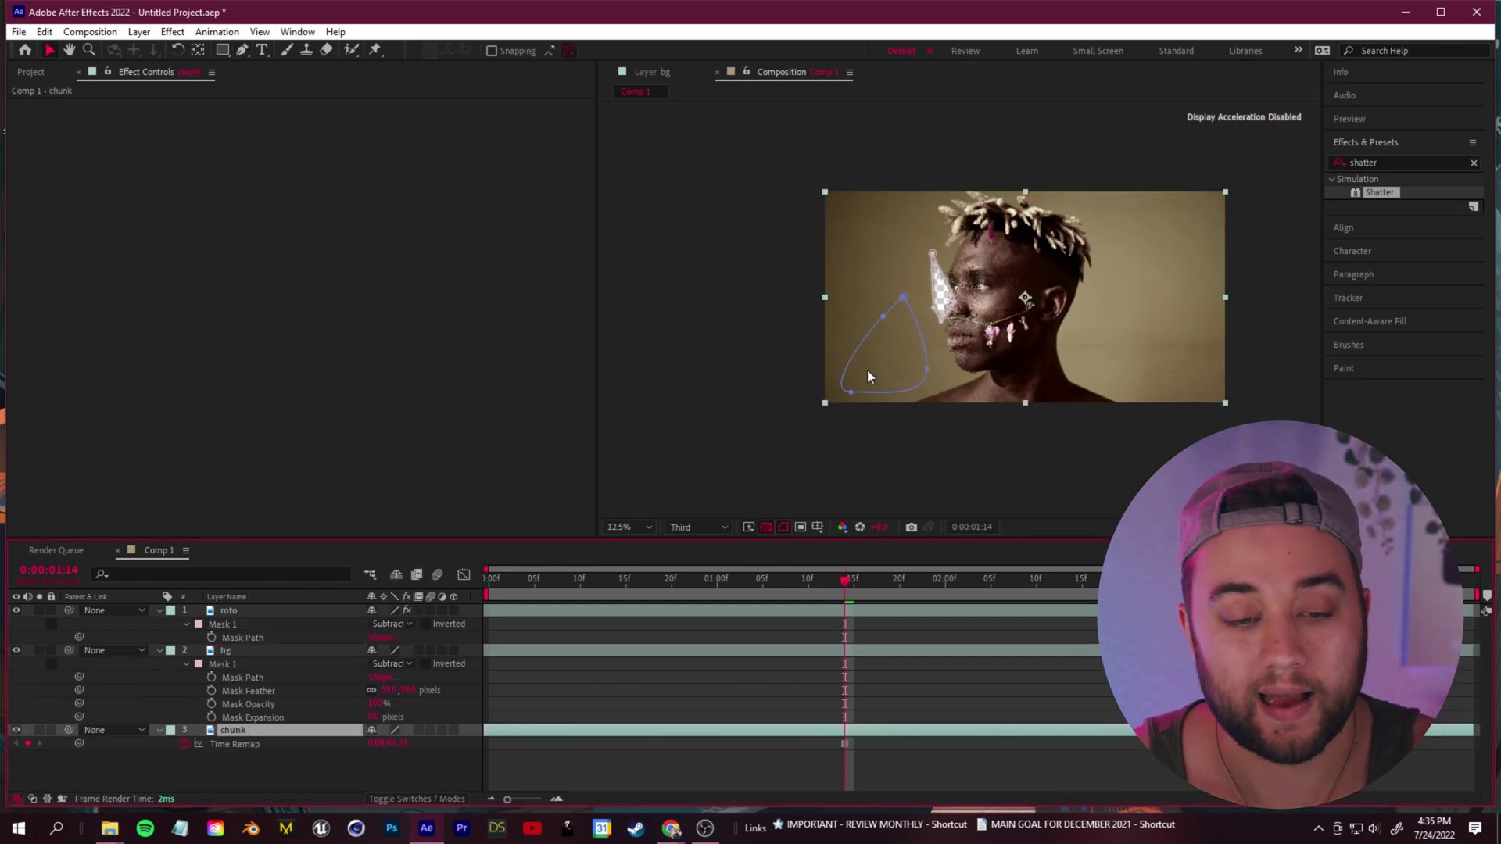
Adjust the Mask Feather and Mask Expansion of the bg layer's Mask 1 to blend its edge with the chunk layer.
key(period)
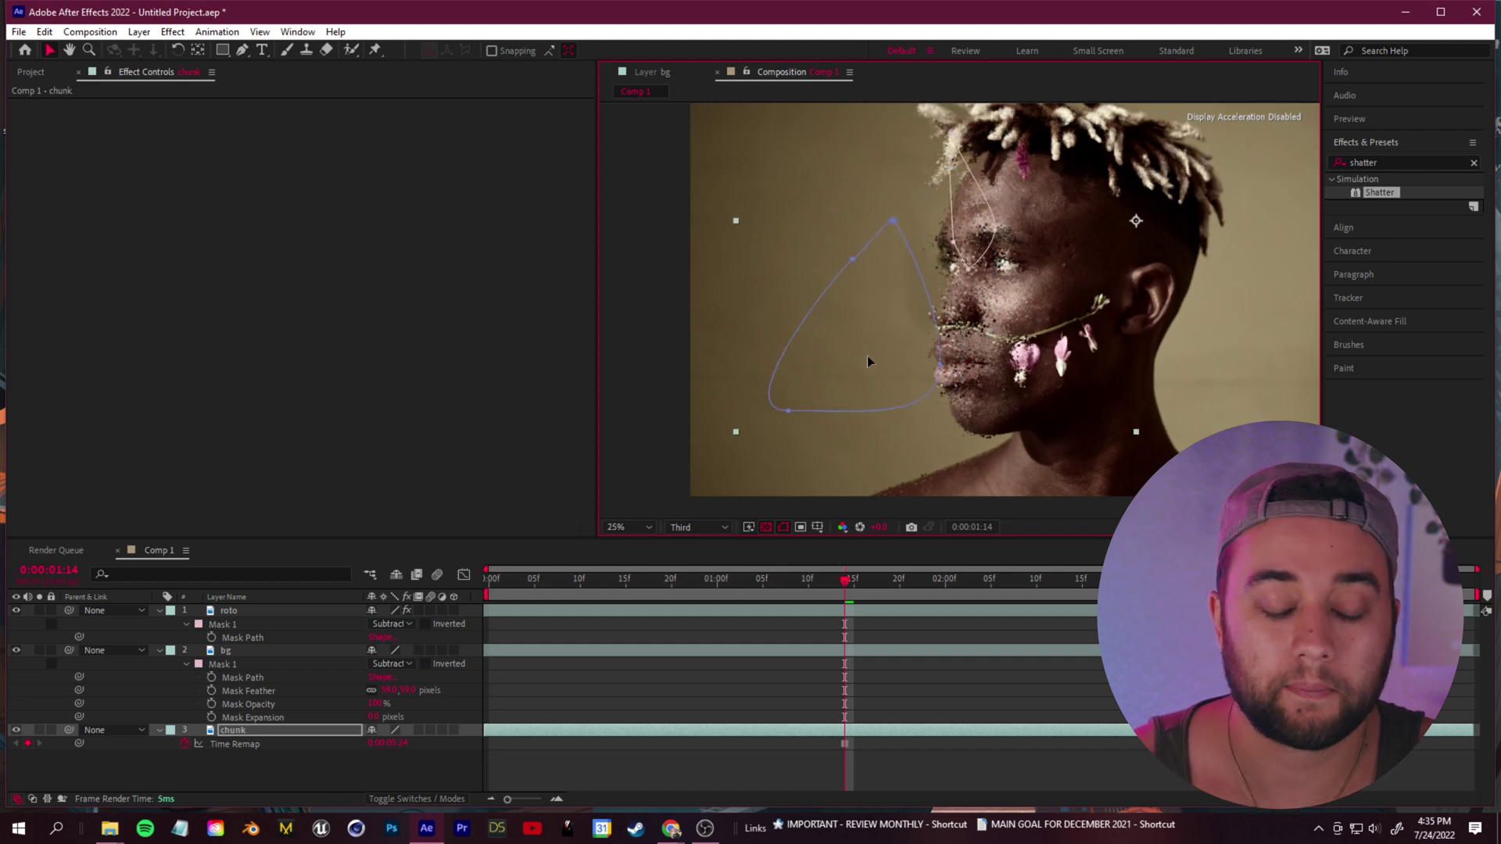
drag(388, 690, 329, 685)
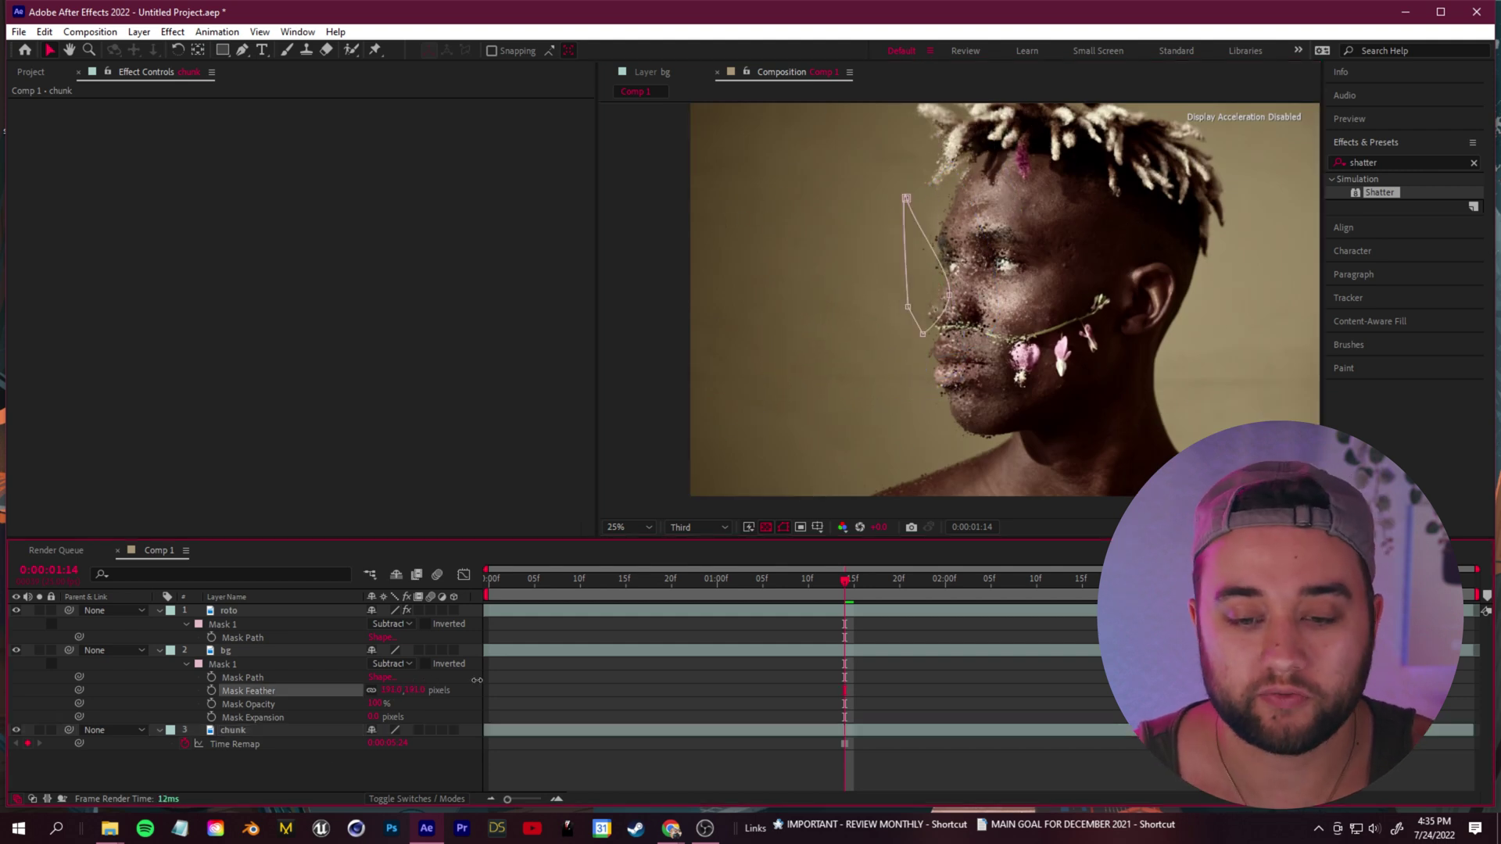
key(F2)
drag(477, 680, 418, 715)
scroll(990, 302, up, 1)
scroll(951, 349, down, 2)
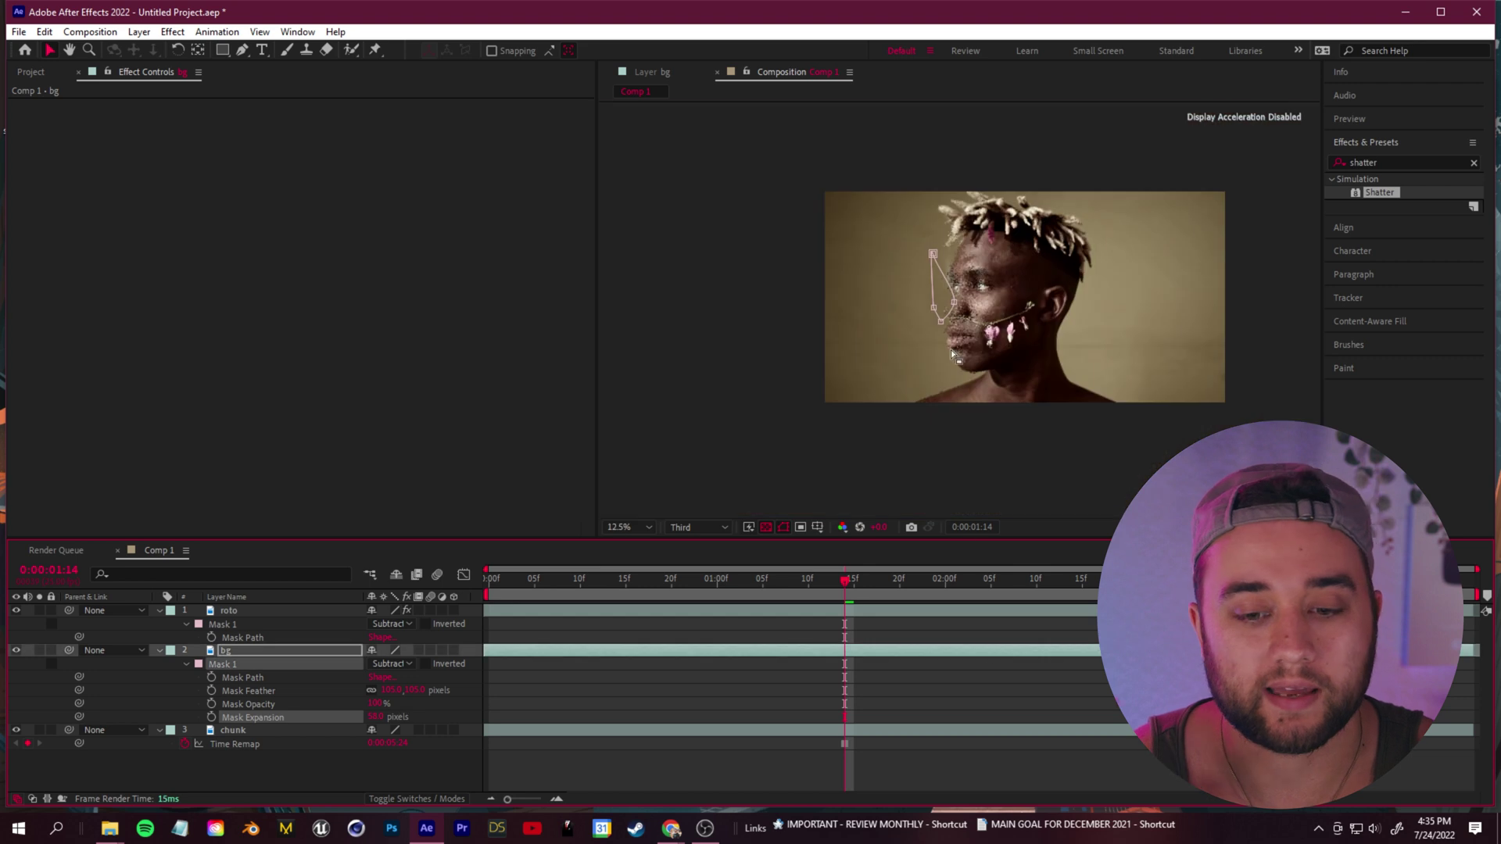
scroll(951, 350, up, 2)
key(F2)
Set starting keyframes for Mask Feather and Mask Expansion on the bg layer at 0:00:01:12.
click(829, 593)
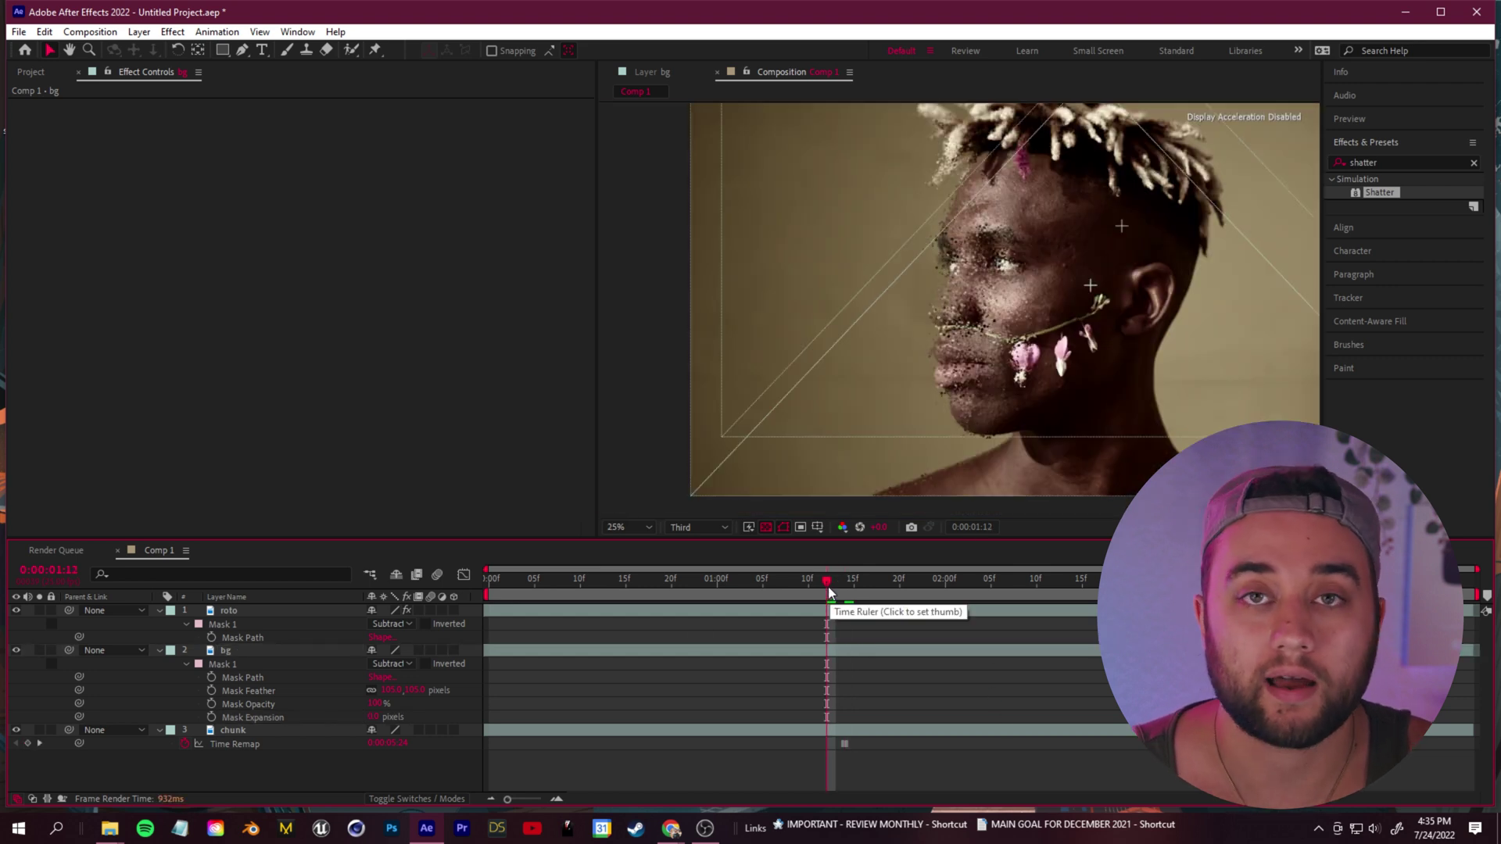
click(211, 691)
click(211, 717)
At 0:00:02:12, increase the bg layer's Mask Expansion and reshape its mask by moving the upper and lower points outward.
drag(826, 580, 1054, 580)
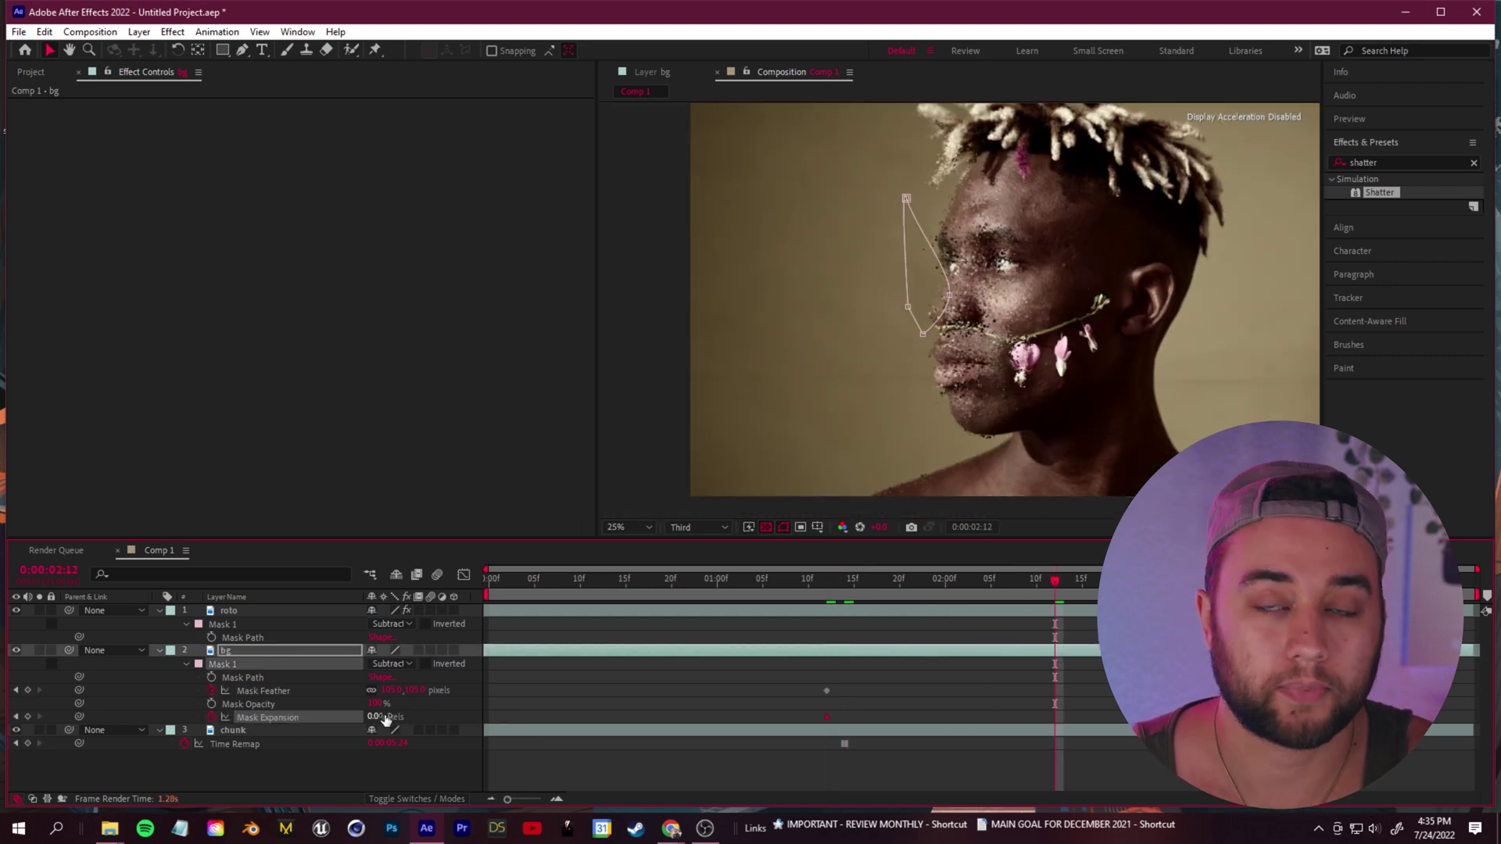
drag(385, 719, 533, 718)
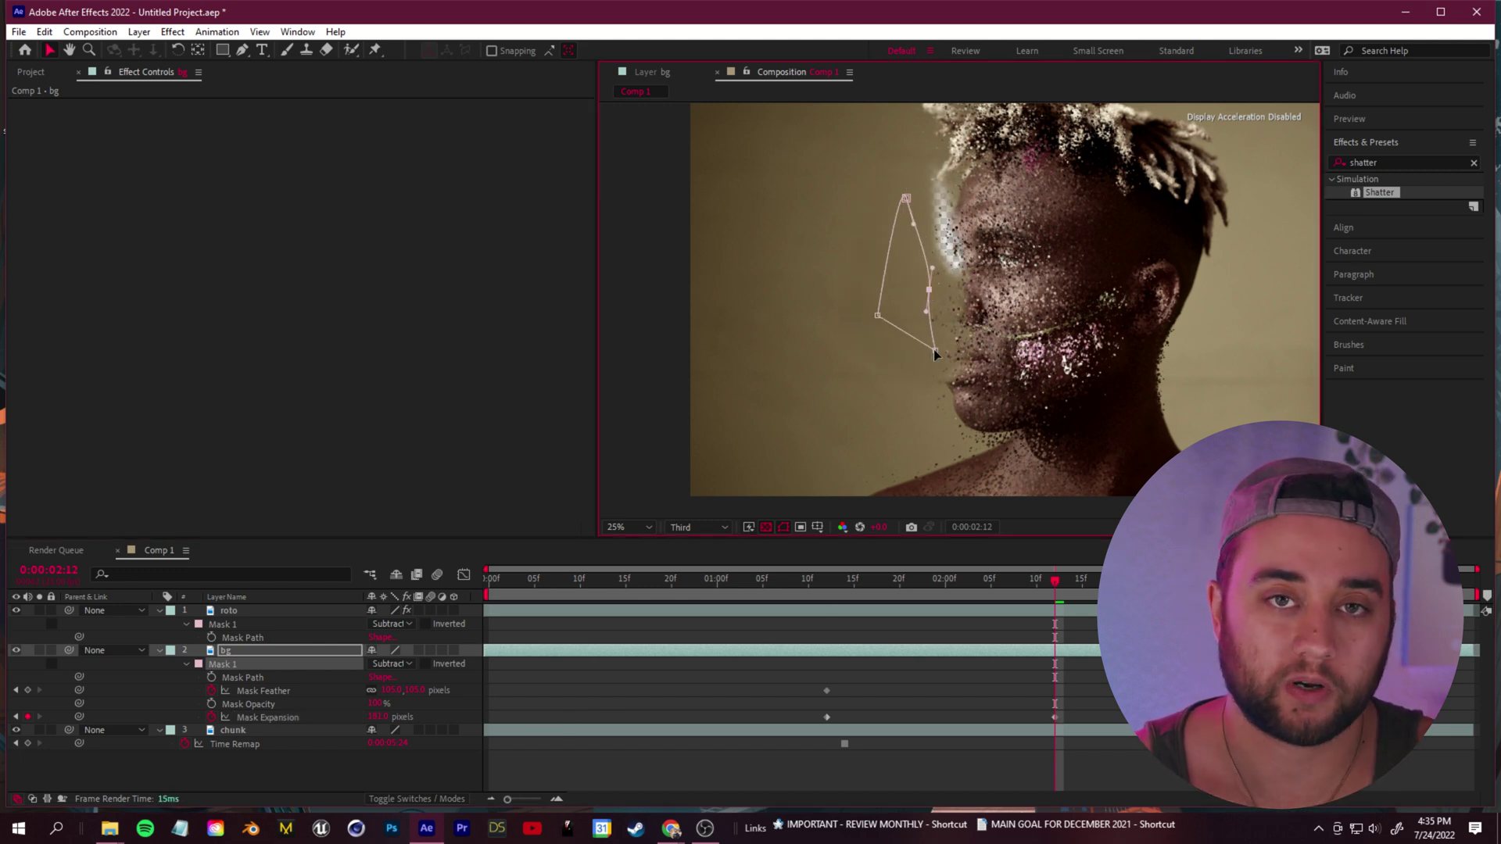
drag(933, 349, 937, 372)
drag(905, 198, 888, 180)
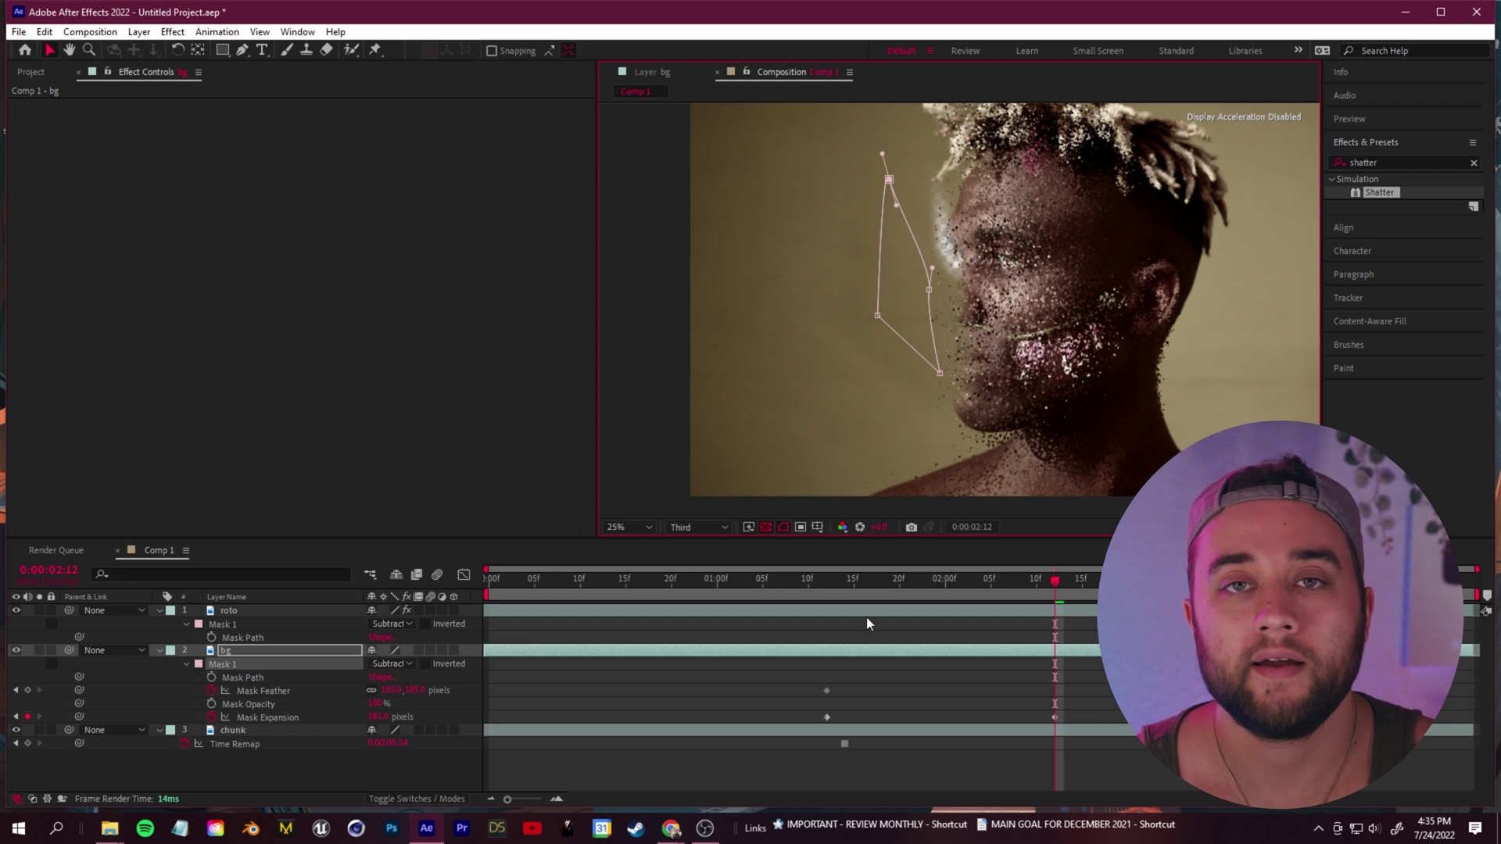
Reveal the Scale of the chunk layer and apply the Curves effect to that layer.
click(233, 730)
key(s)
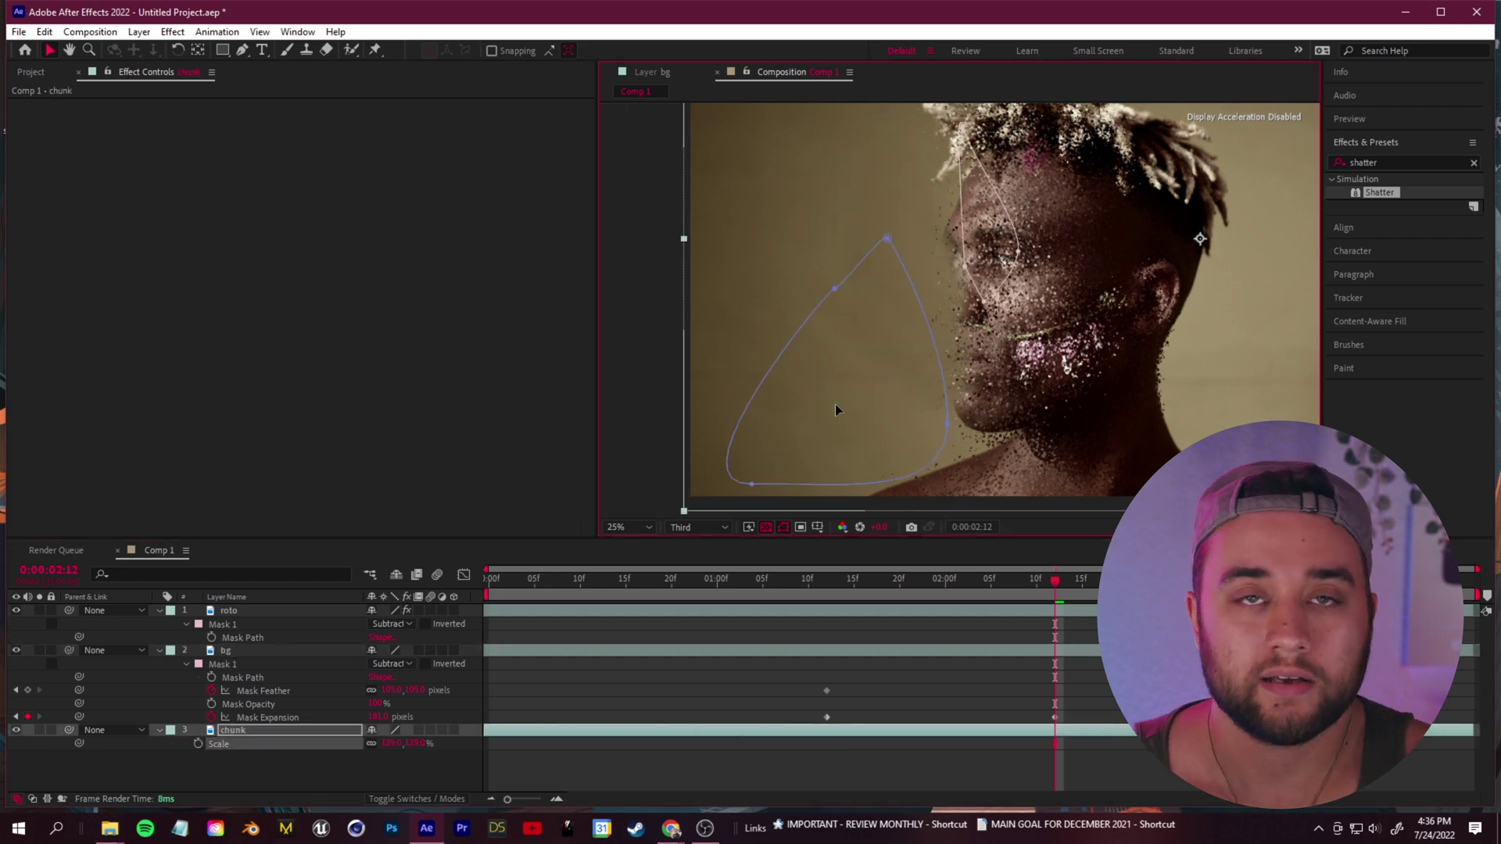
click(1408, 159)
text(curves)
drag(1392, 232, 295, 734)
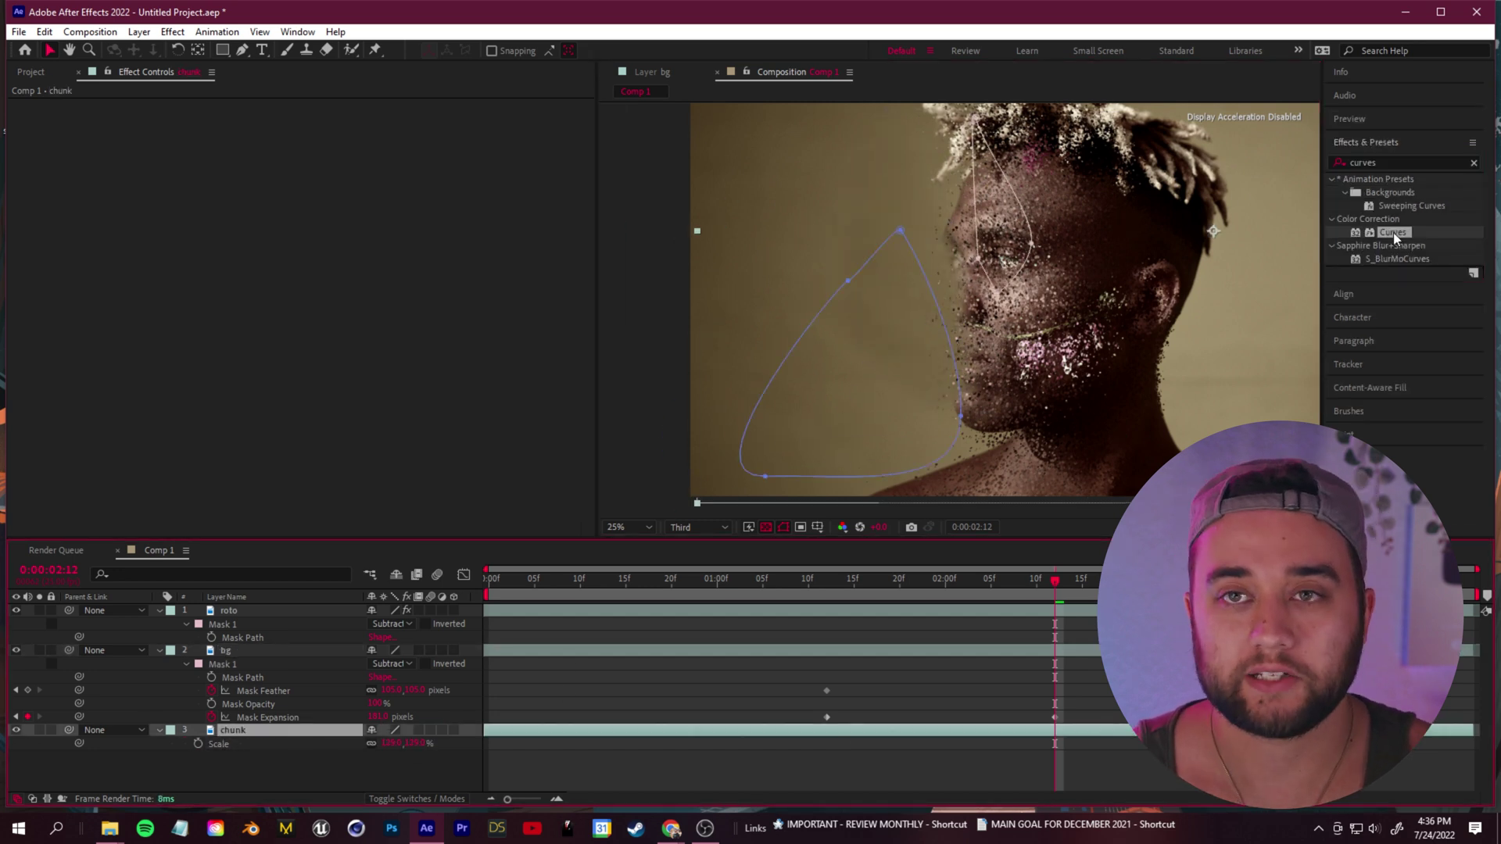
Raise the RGB curve slightly in its upper half to brighten the chunk layer.
drag(179, 224, 176, 218)
key(F2)
scroll(880, 300, down, 1)
scroll(880, 300, up, 1)
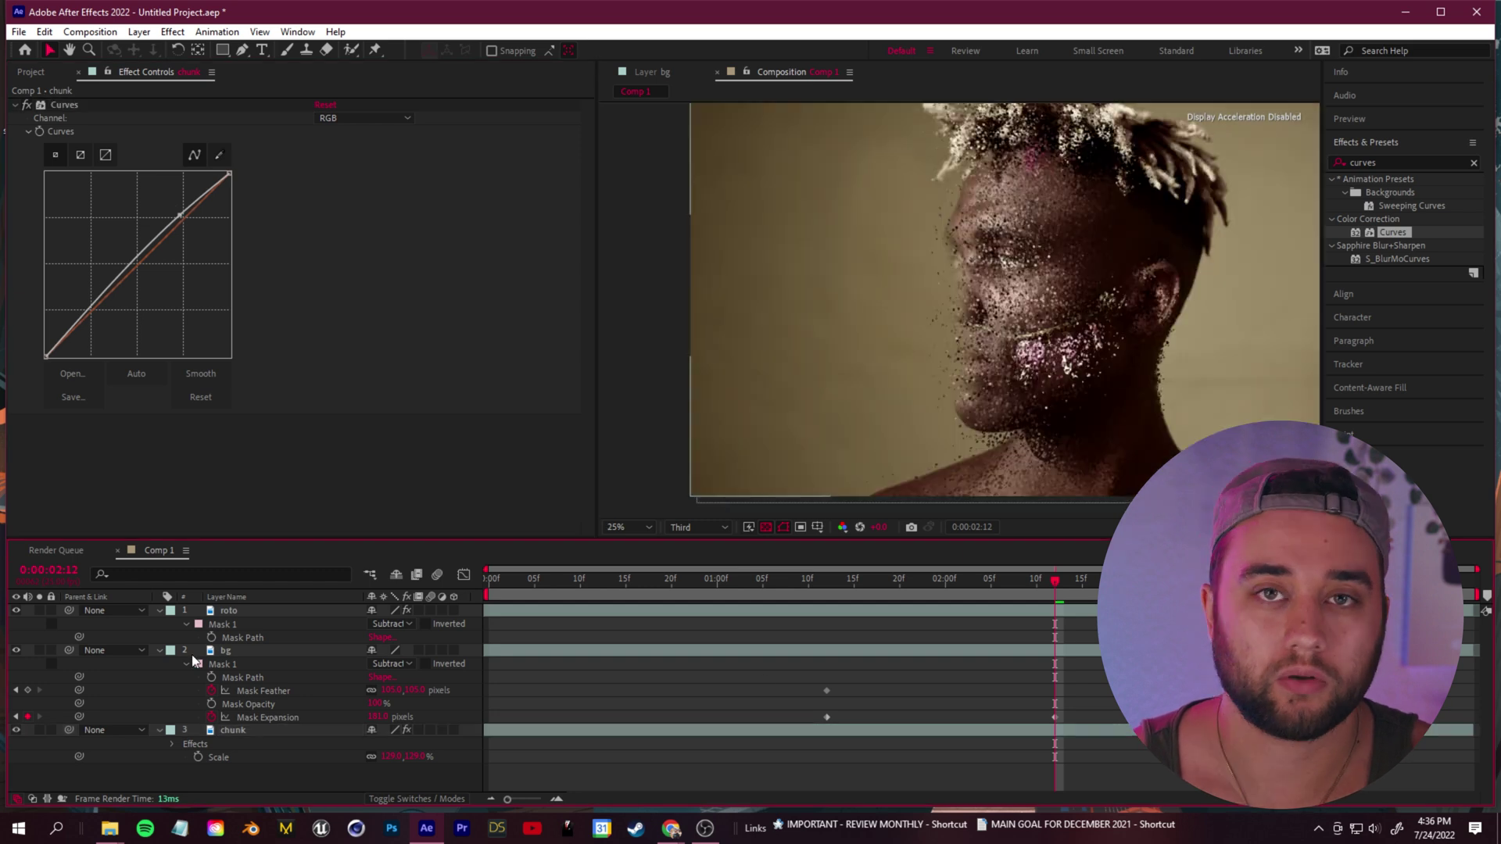
Expand Mask 1 on the roto layer and increase its Mask Feather.
click(186, 623)
click(247, 650)
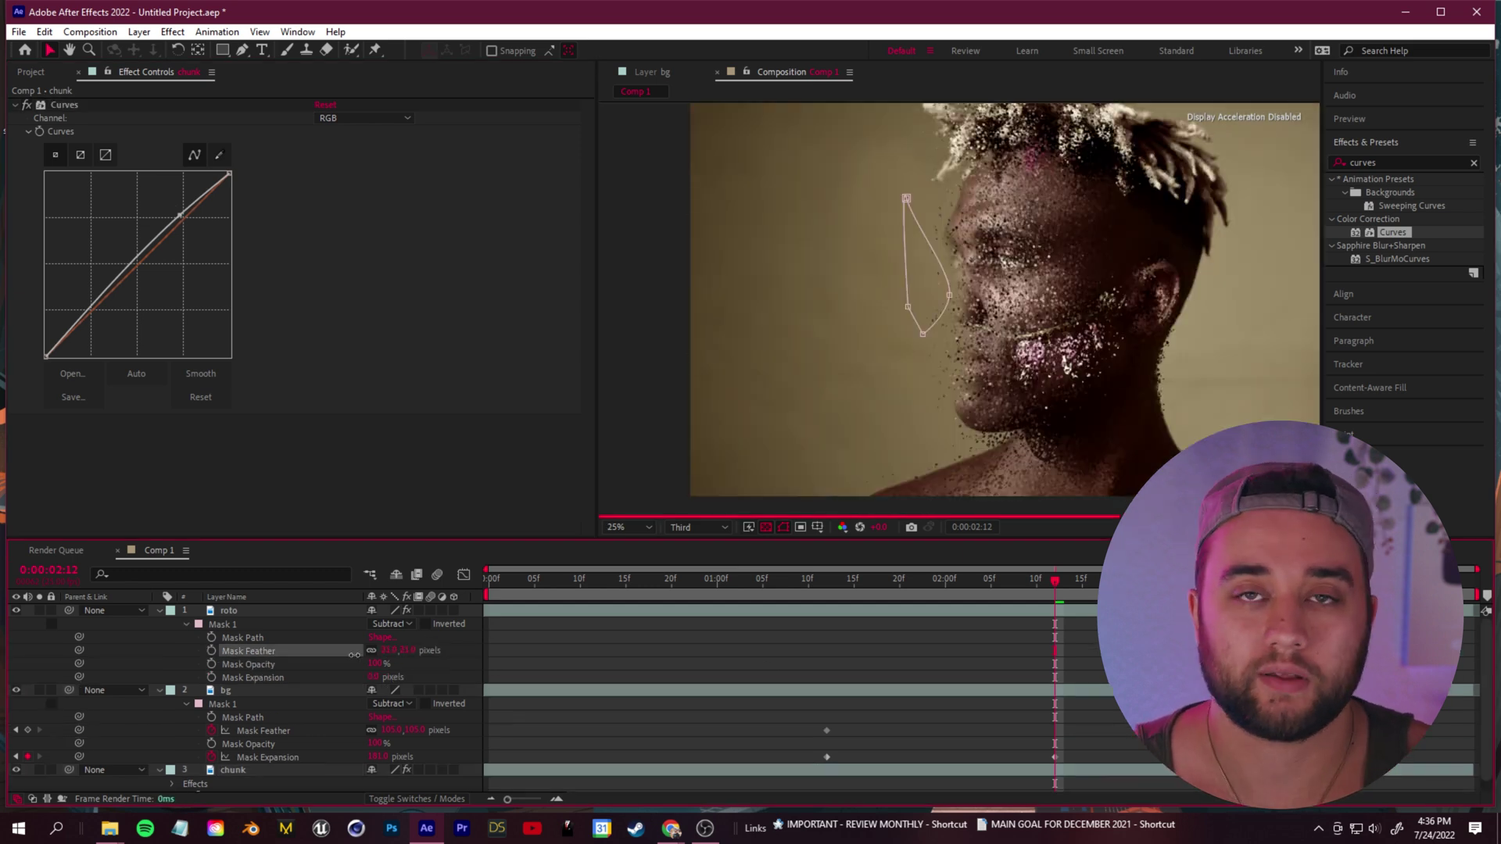
drag(354, 655, 413, 664)
key(u)
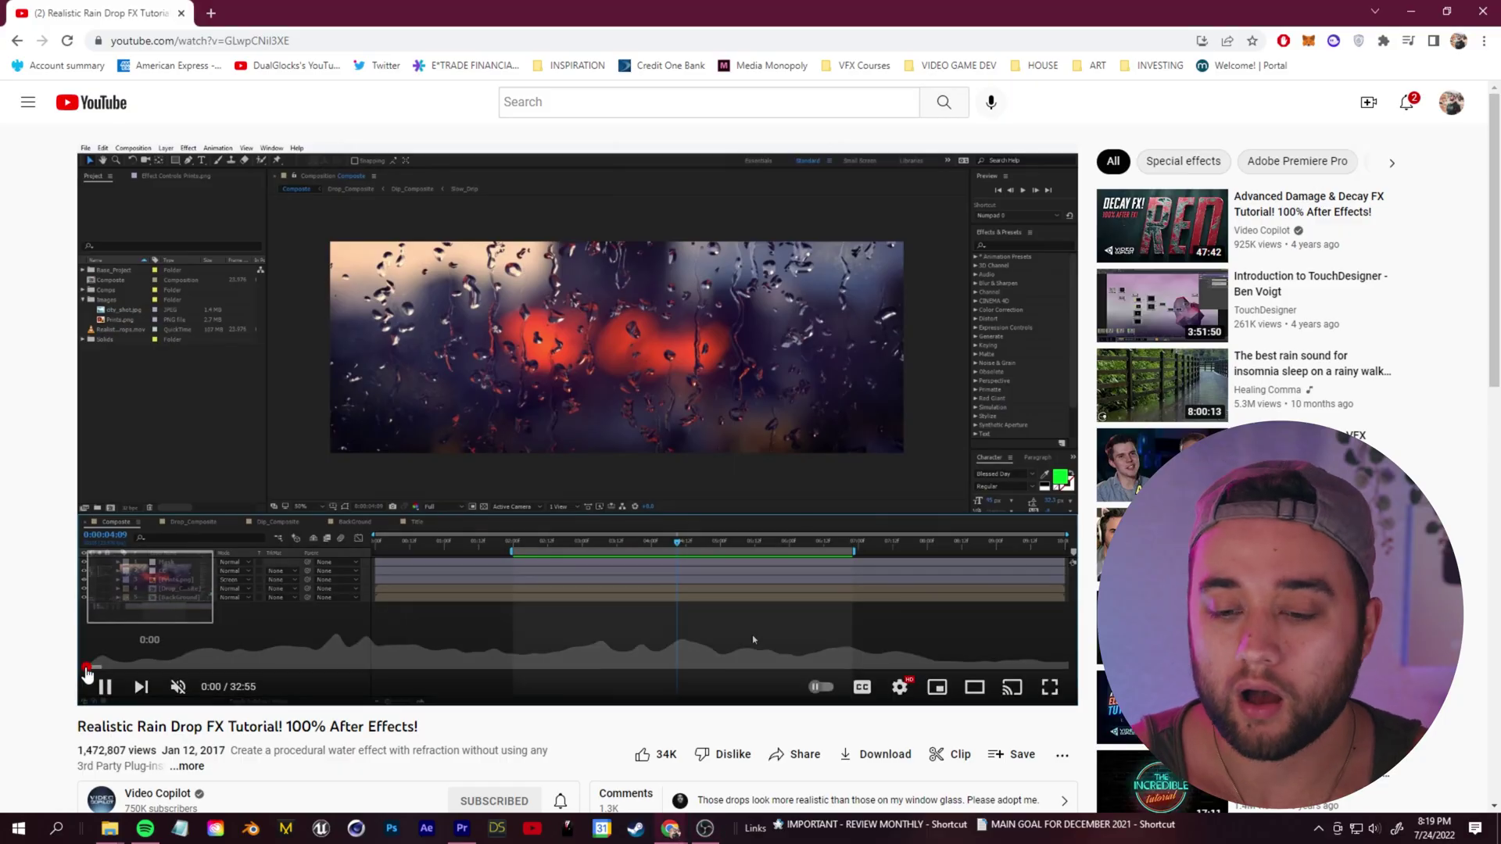
In the browser, skim through Video Copilot's Realistic Rain Drop FX Tutorial on YouTube to review the water drop workflow.
click(1017, 666)
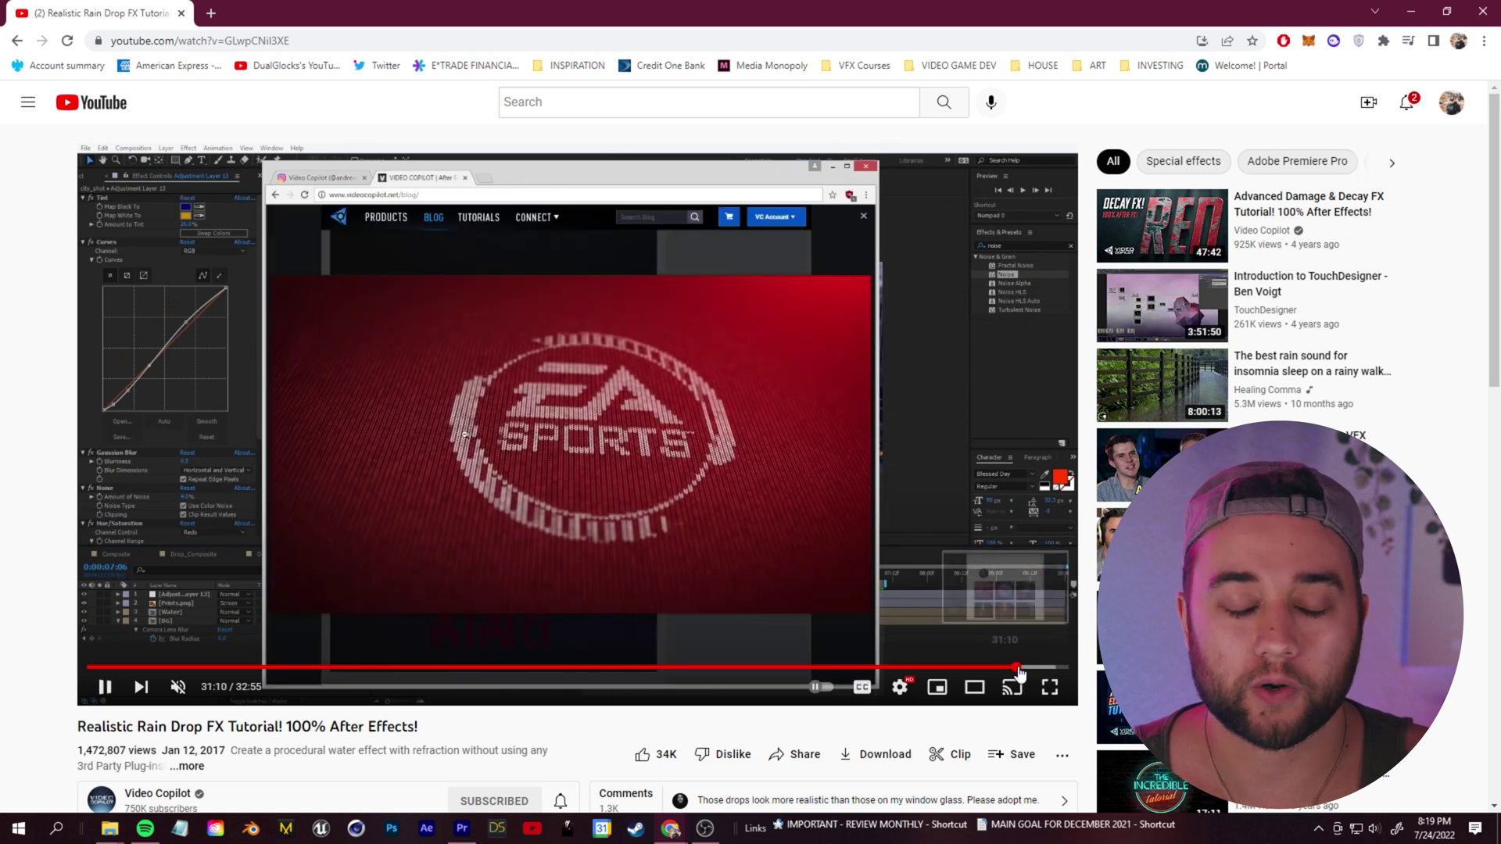
click(743, 666)
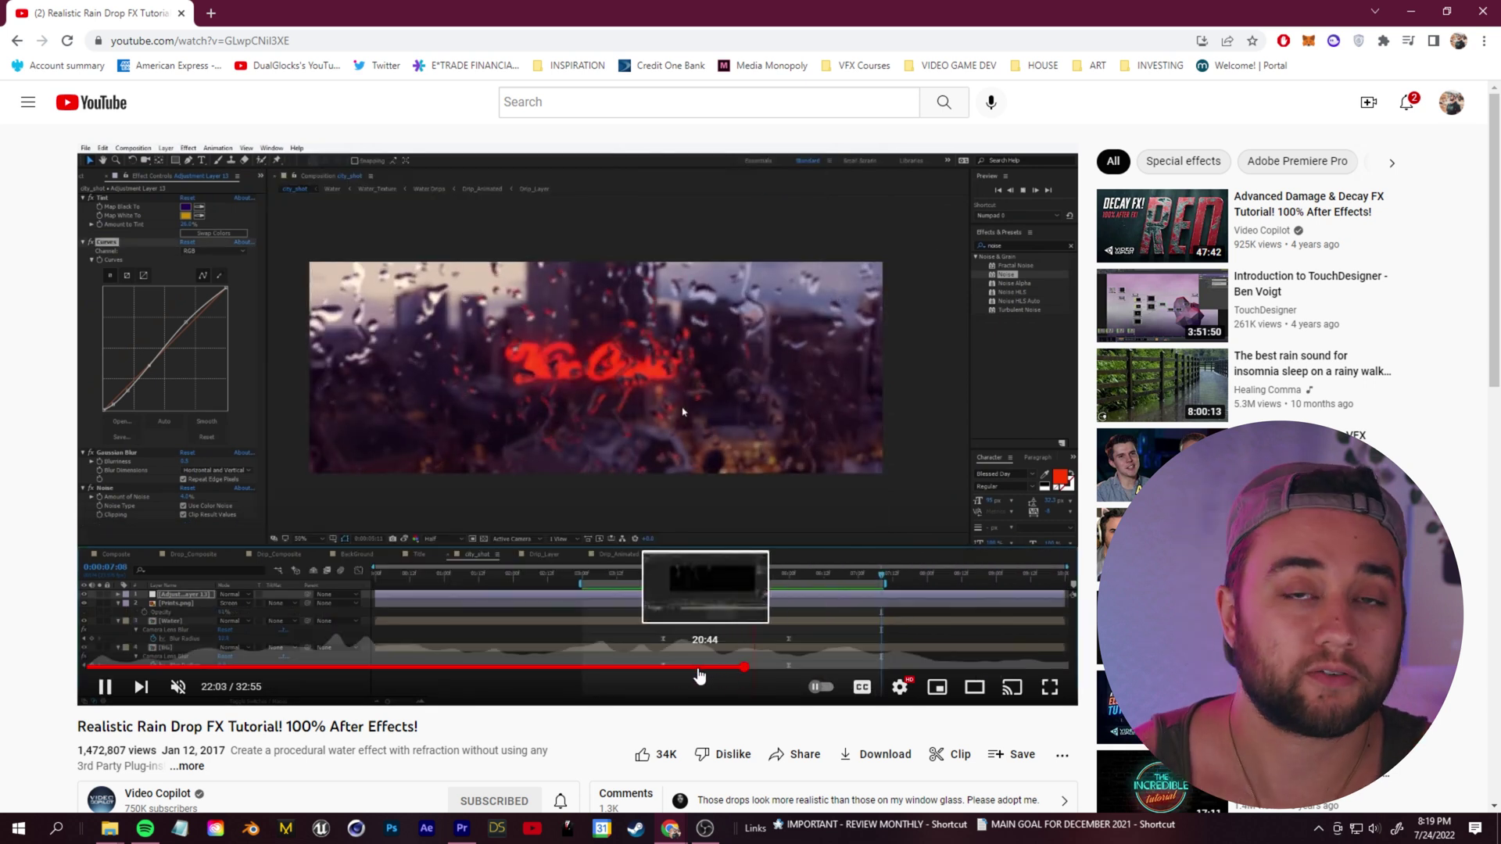
click(597, 667)
click(576, 667)
click(509, 667)
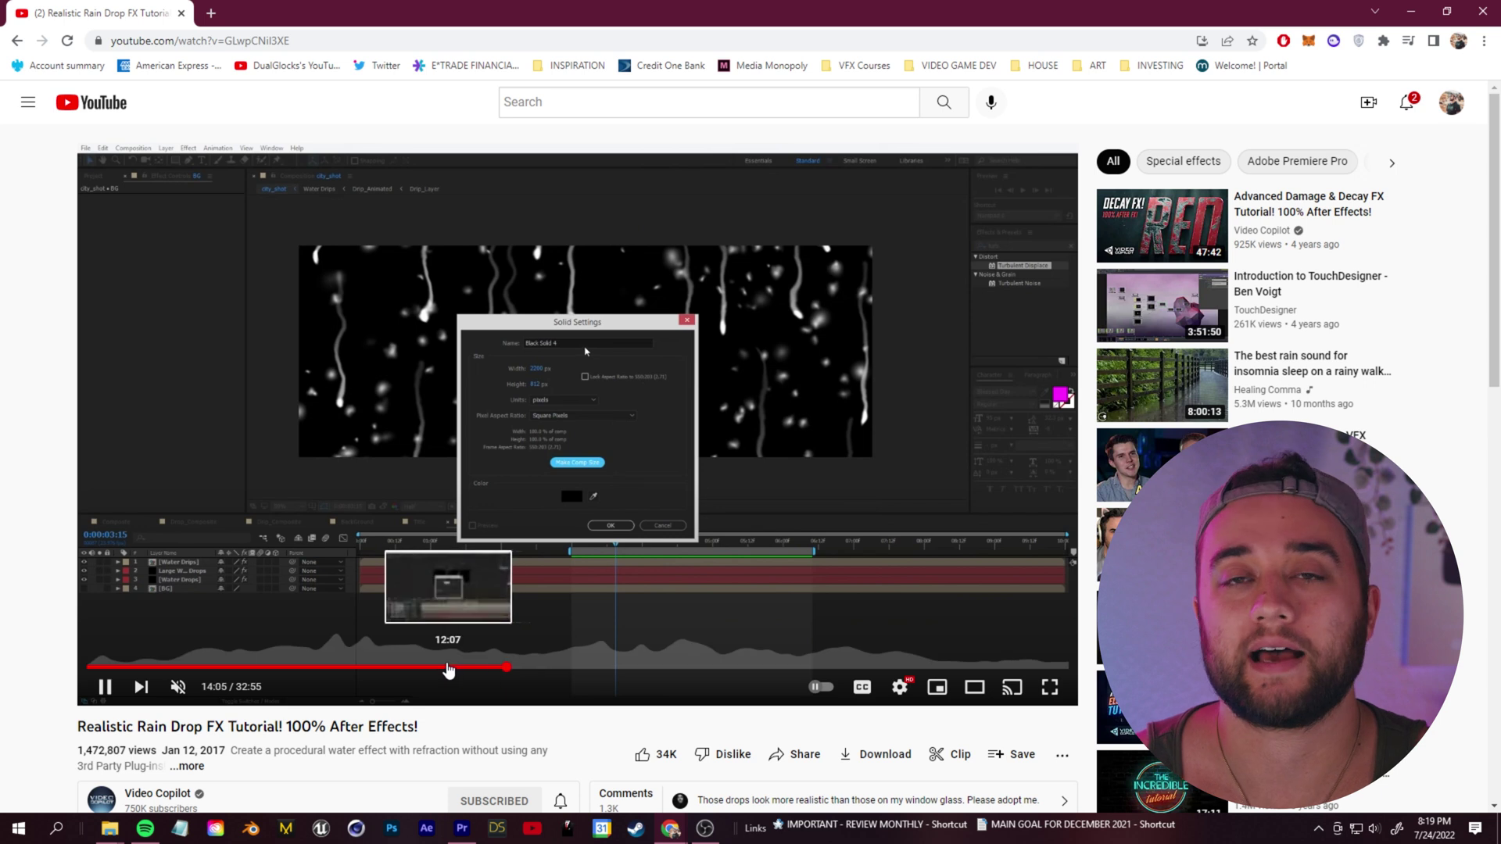
click(447, 667)
click(394, 667)
click(325, 667)
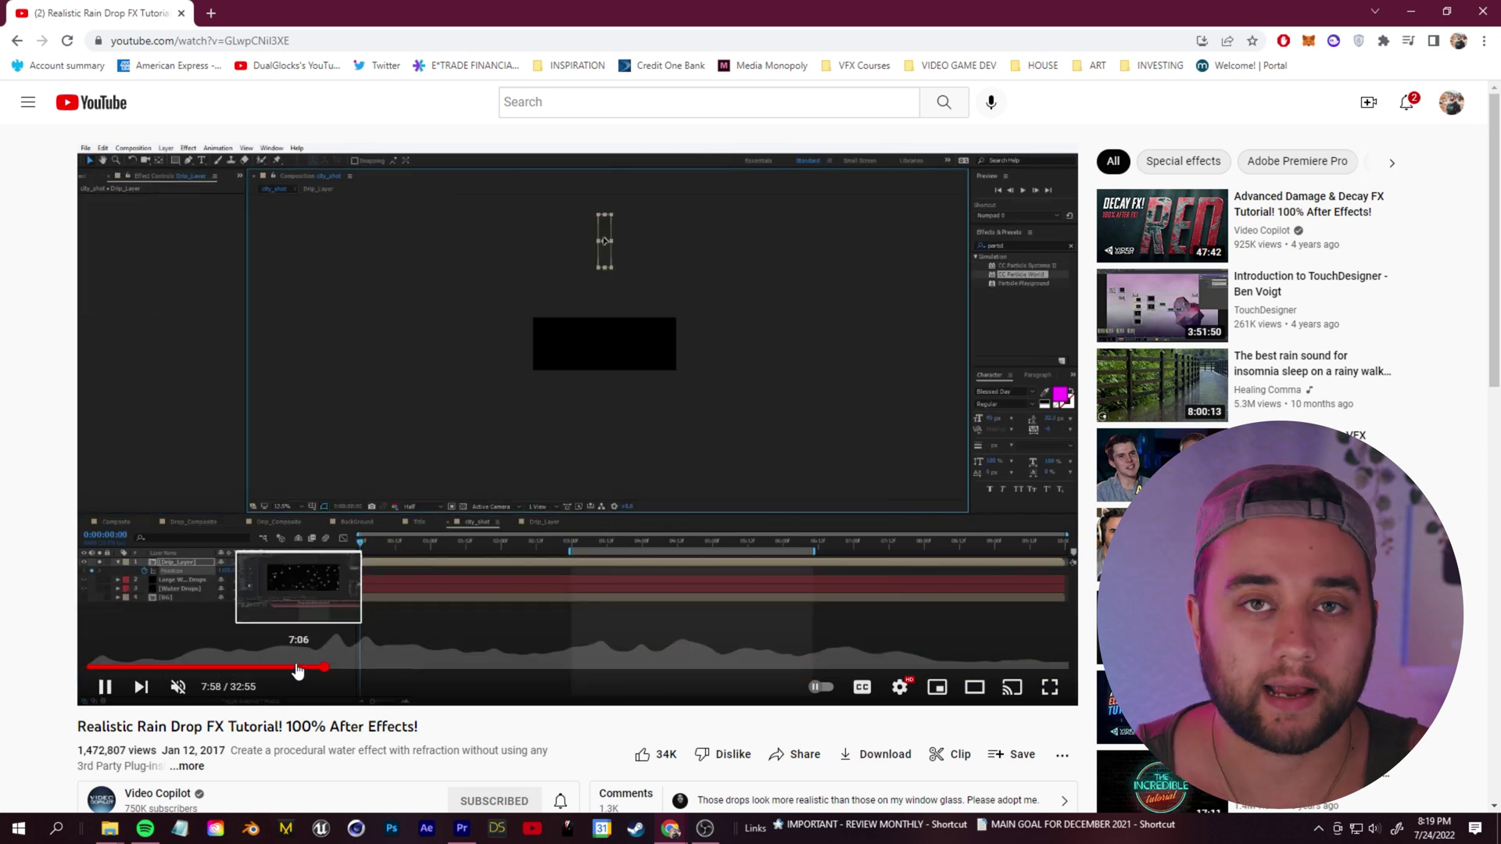
click(258, 667)
click(196, 667)
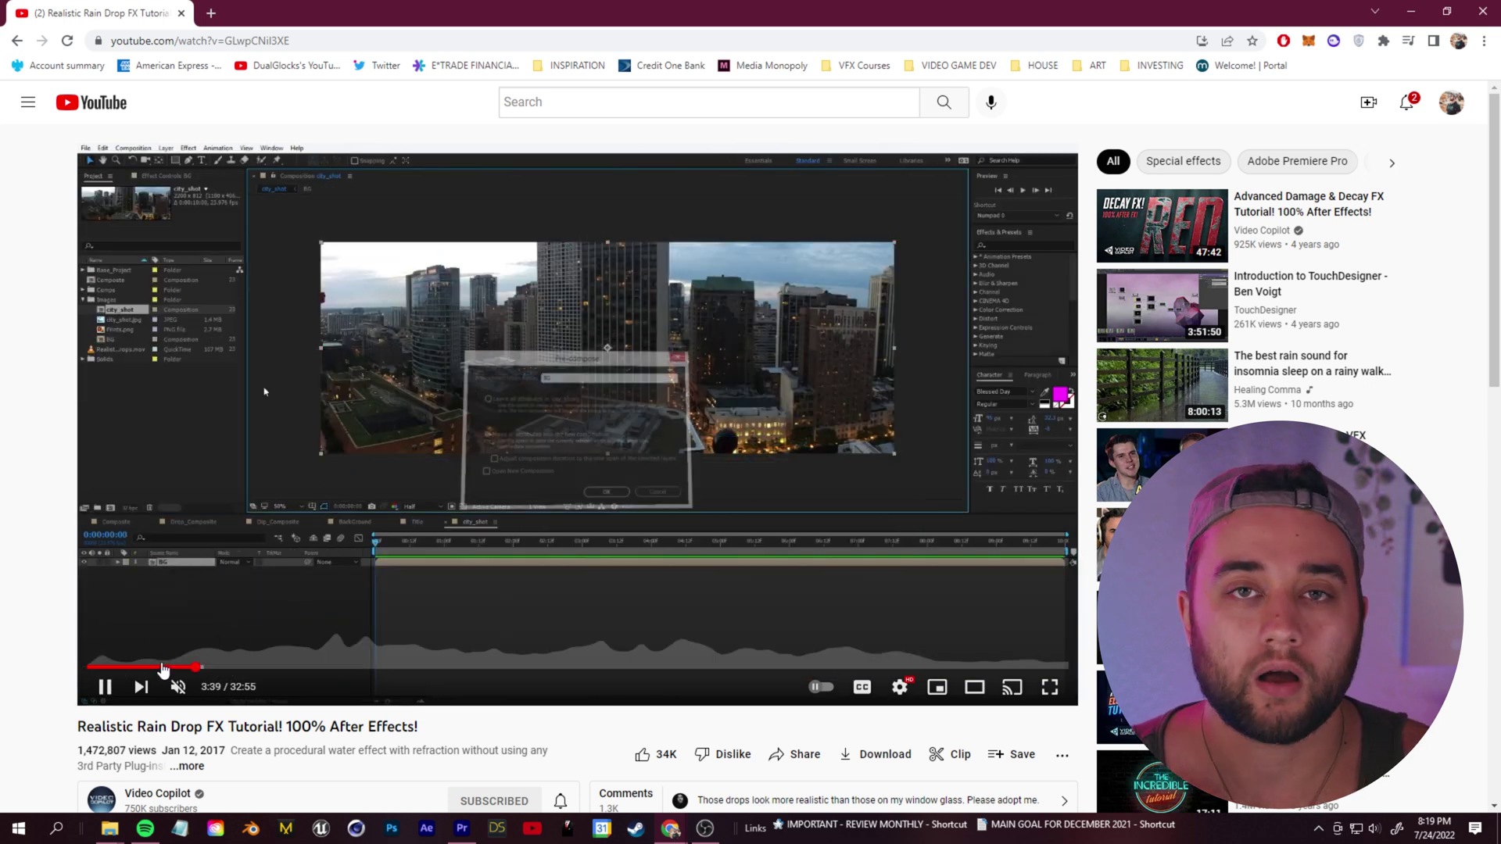
click(163, 668)
click(462, 542)
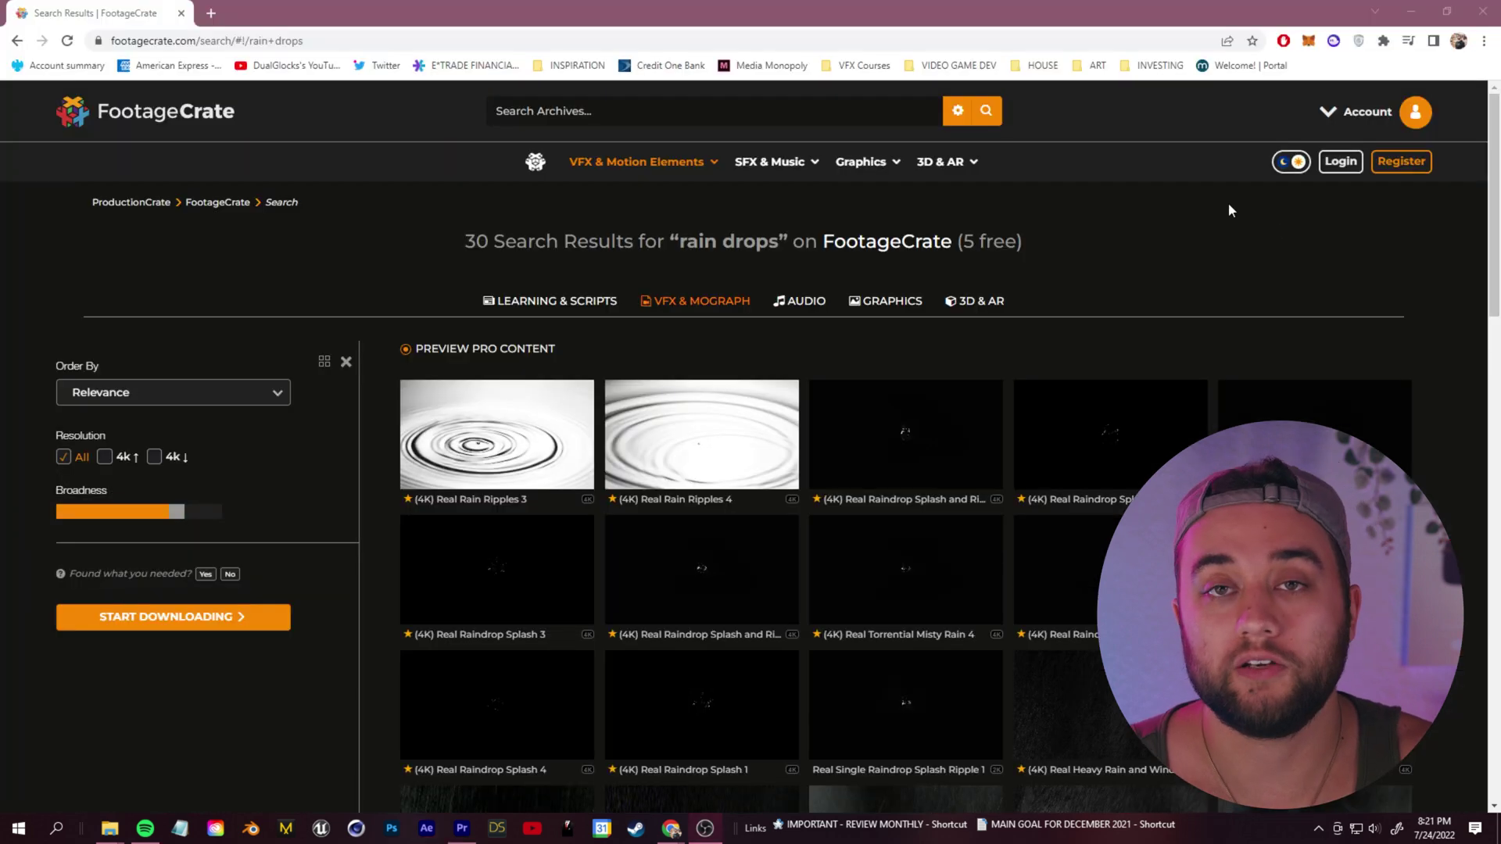
Look through the FootageCrate search results for rain drops footage.
scroll(1455, 332, down, 5)
scroll(1456, 377, down, 3)
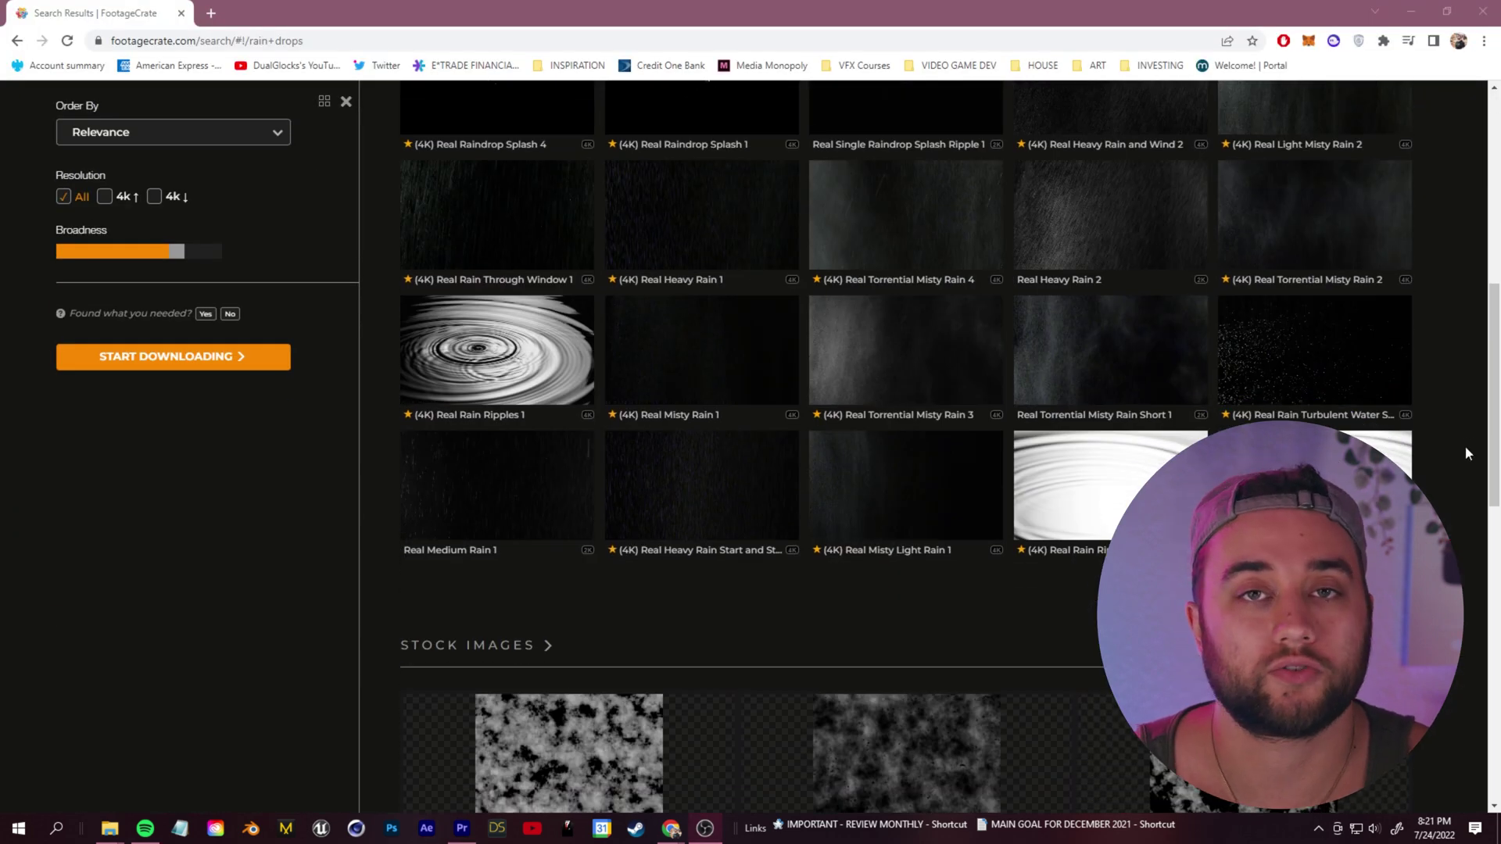
scroll(1461, 445, up, 5)
scroll(1356, 365, up, 2)
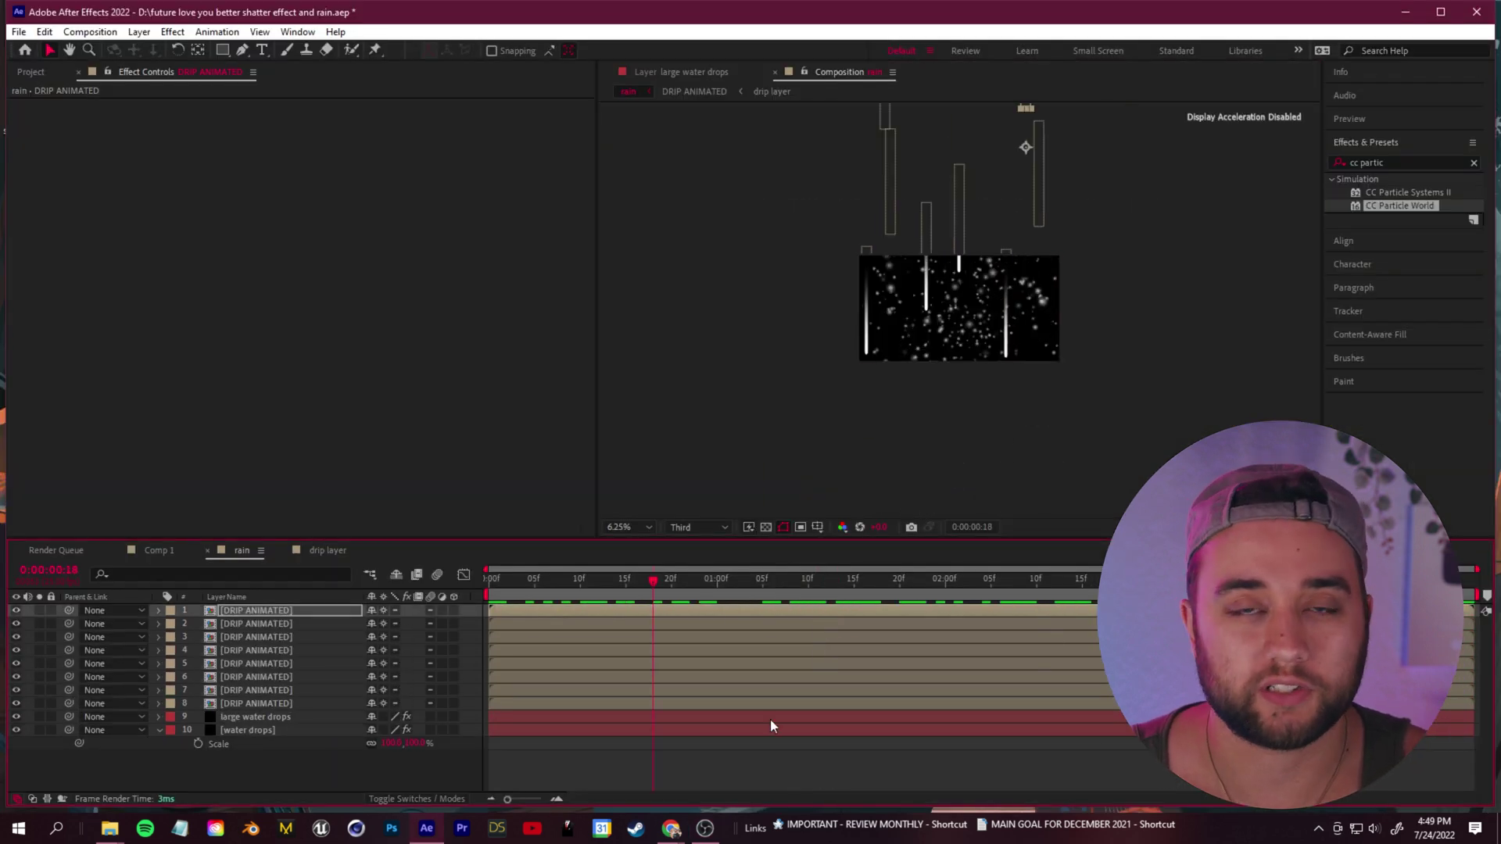
In After Effects, scrub the timeline to compare the rain-covered footage with the black-and-white water drips.
key(Return)
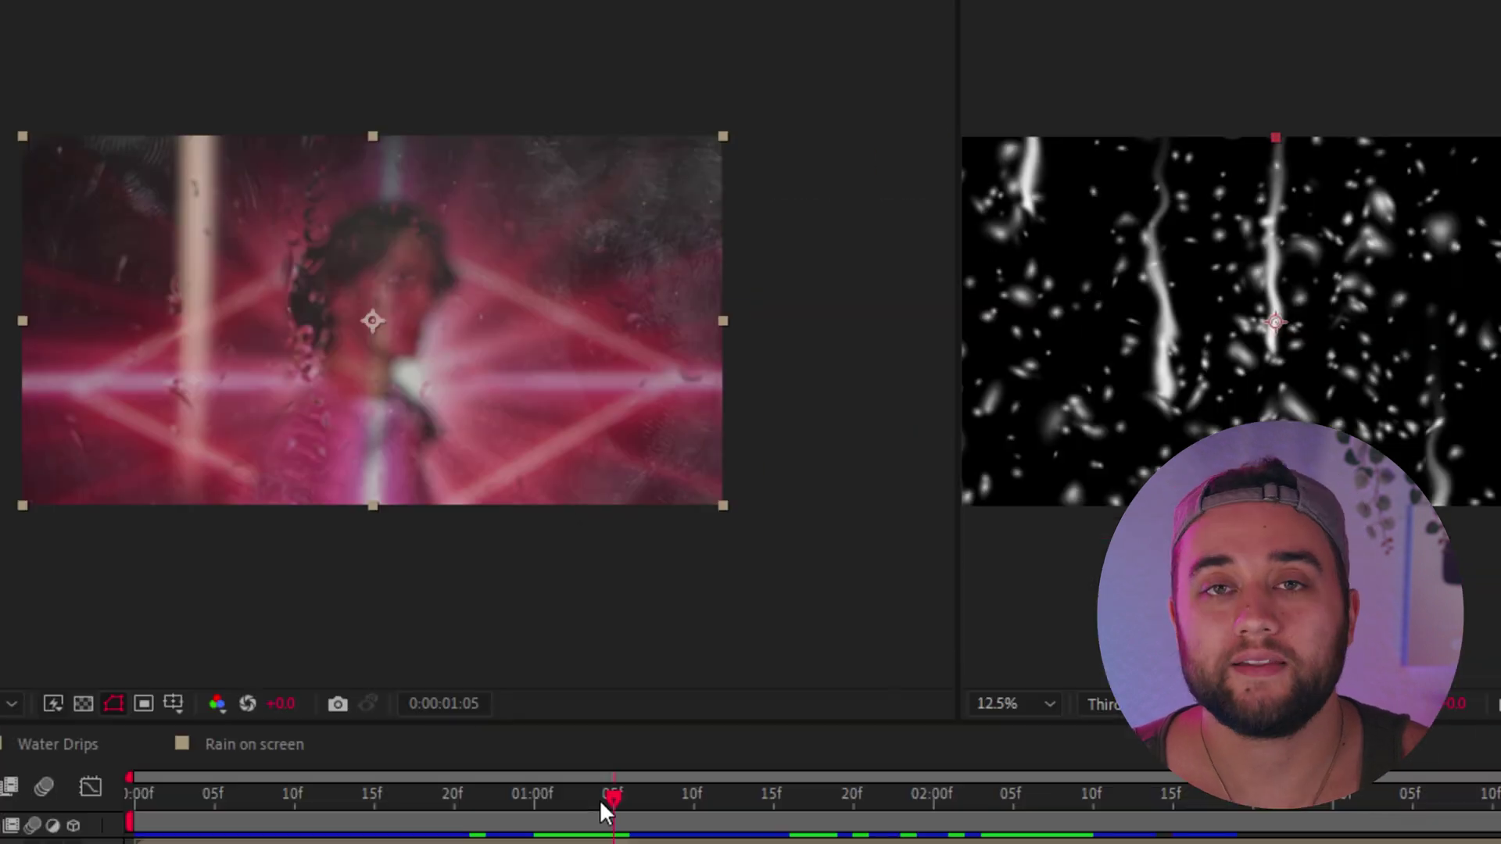
click(489, 795)
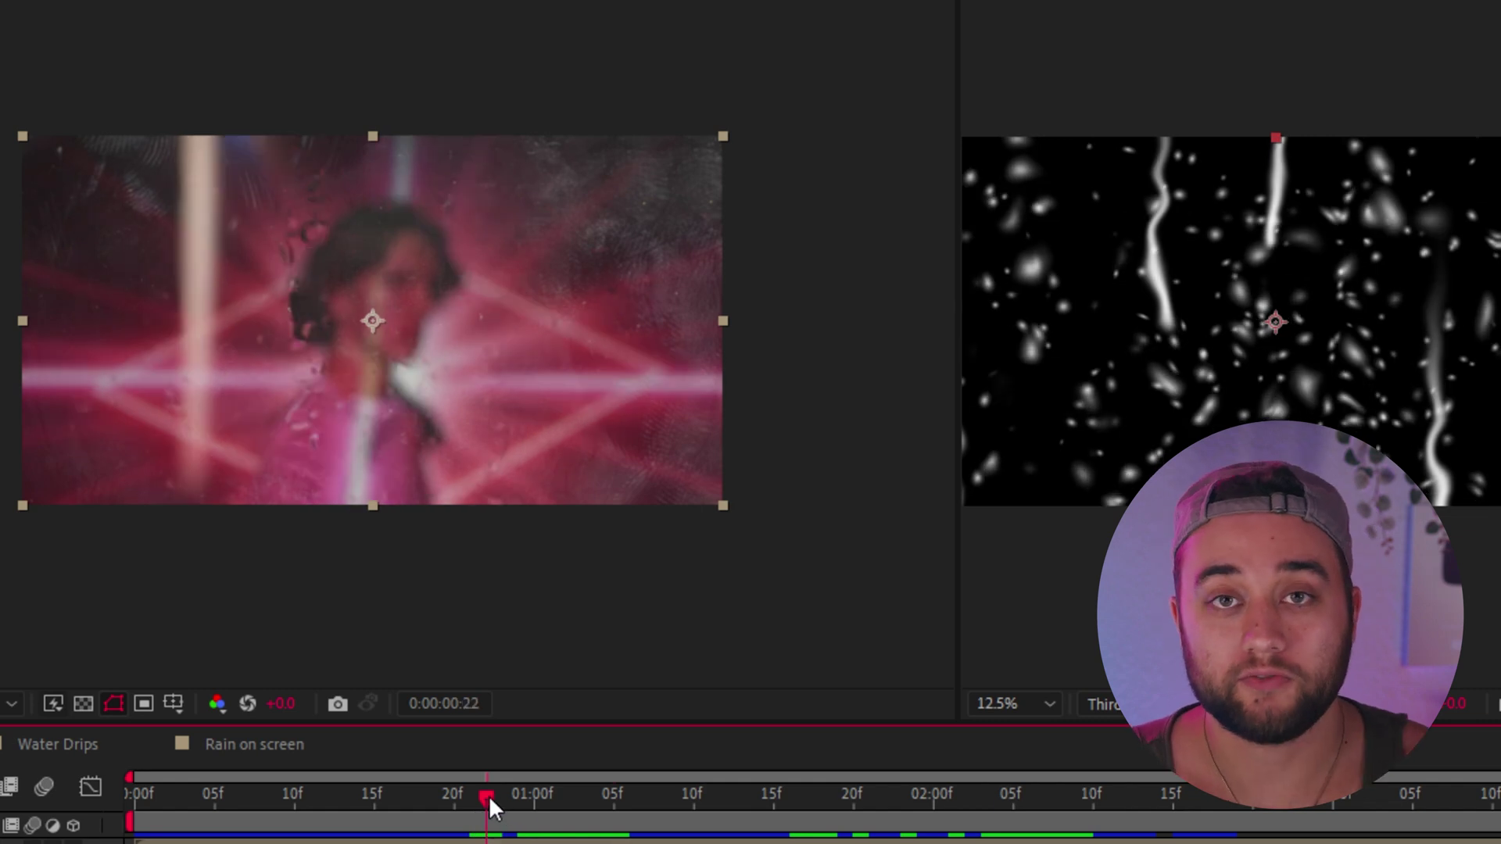
drag(527, 805, 747, 817)
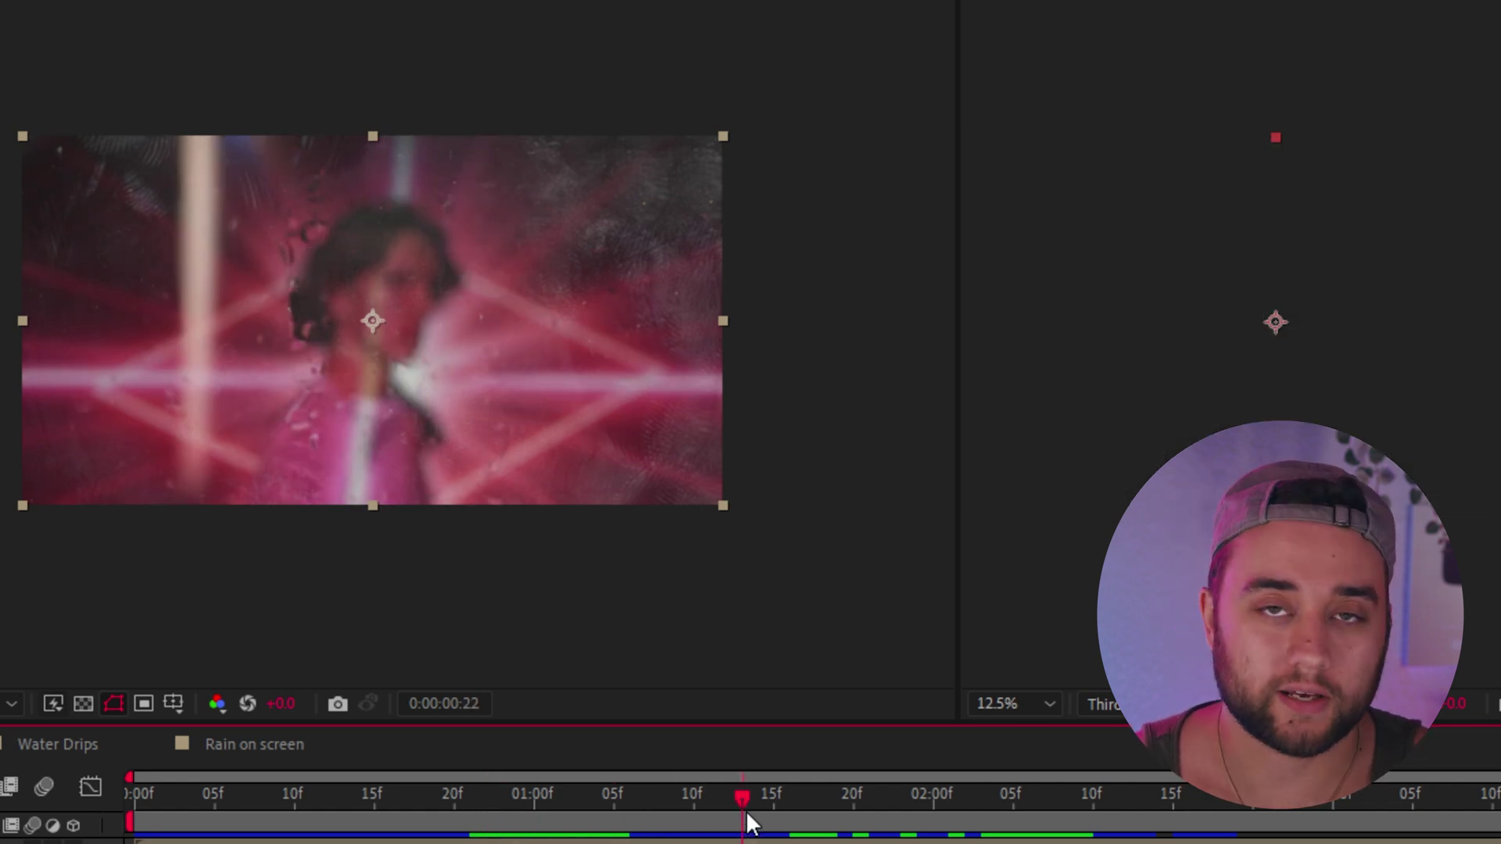